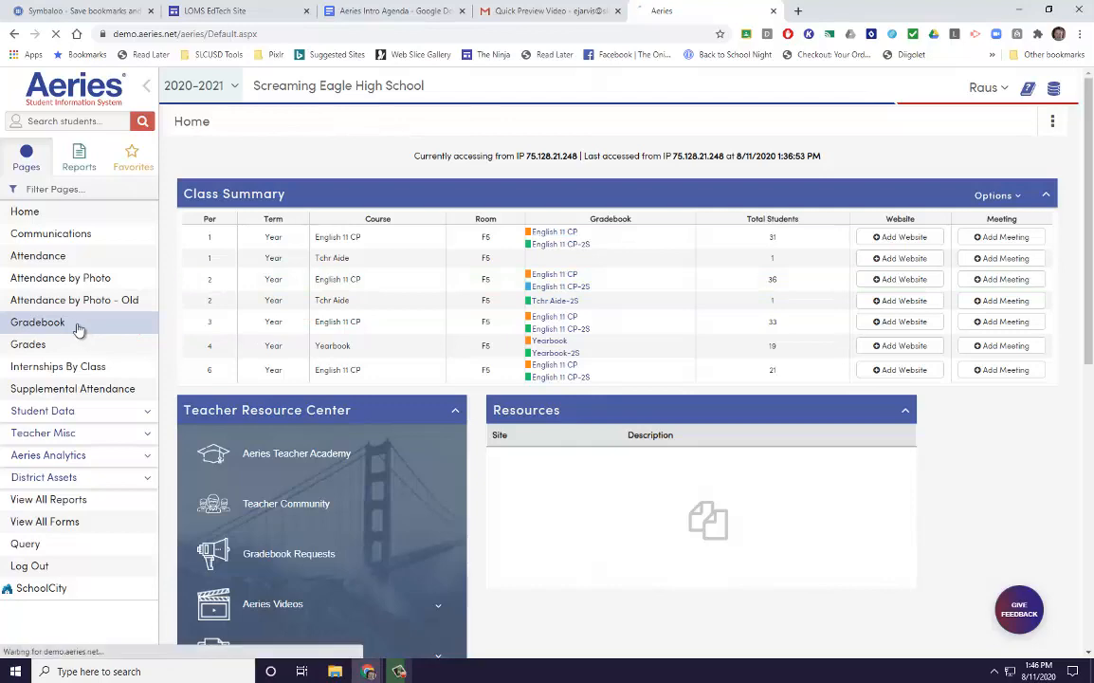
Set up a mass gradebook addition for the period 1 and period 2 English 11 CP sections with the Fall term
left_click(78, 324)
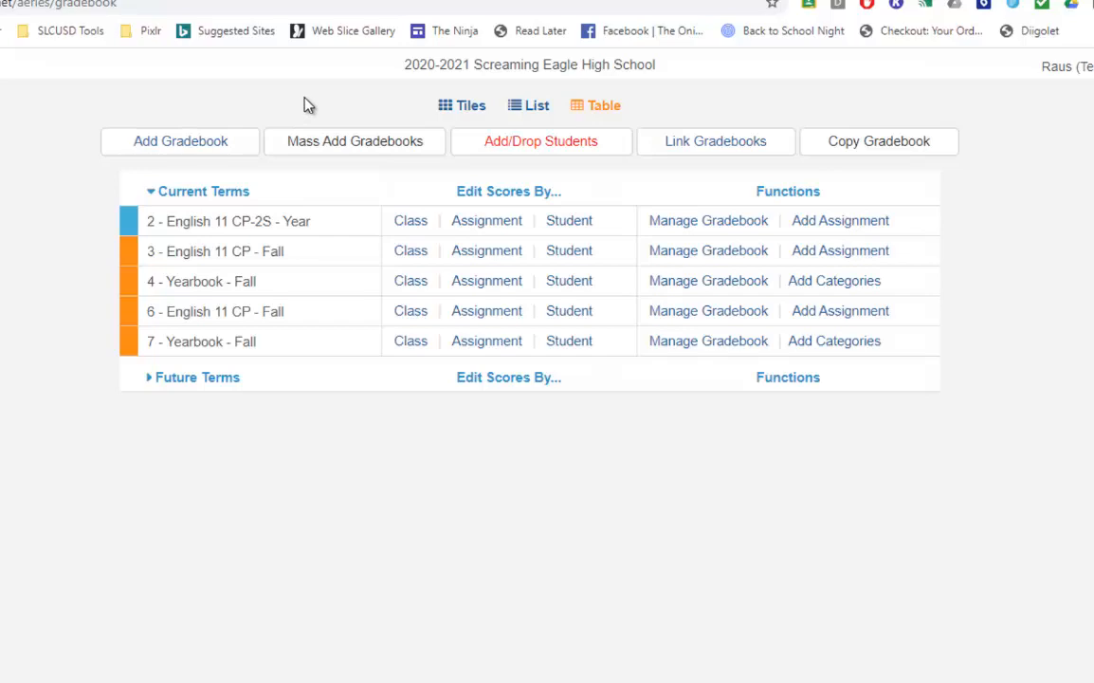
left_click(350, 144)
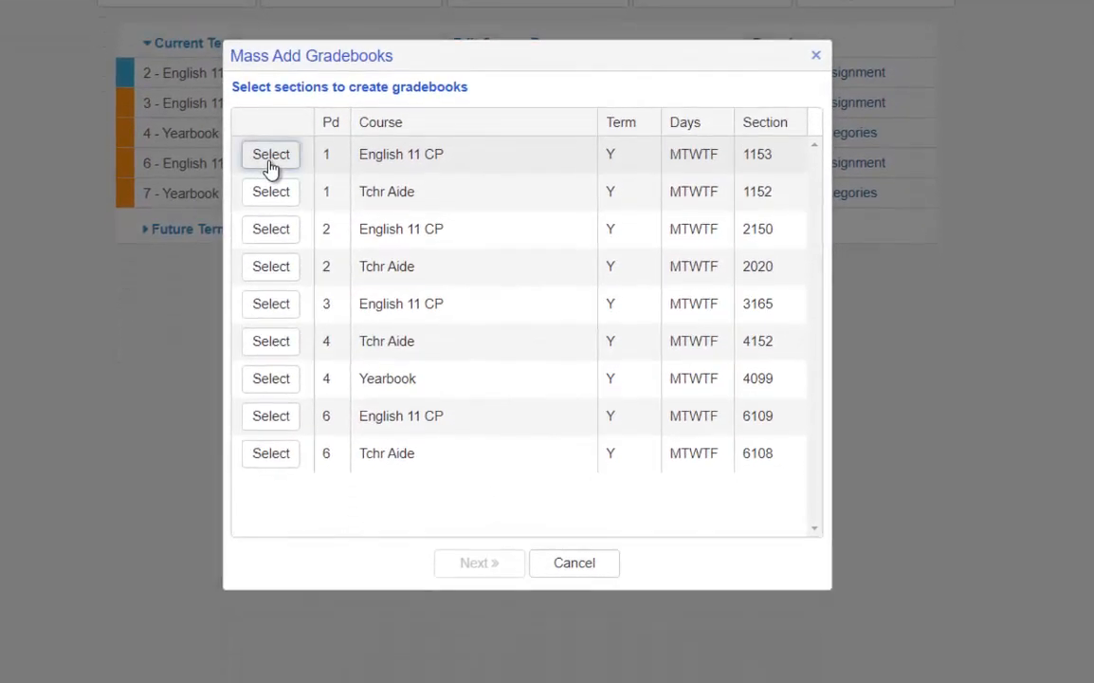
left_click(273, 305)
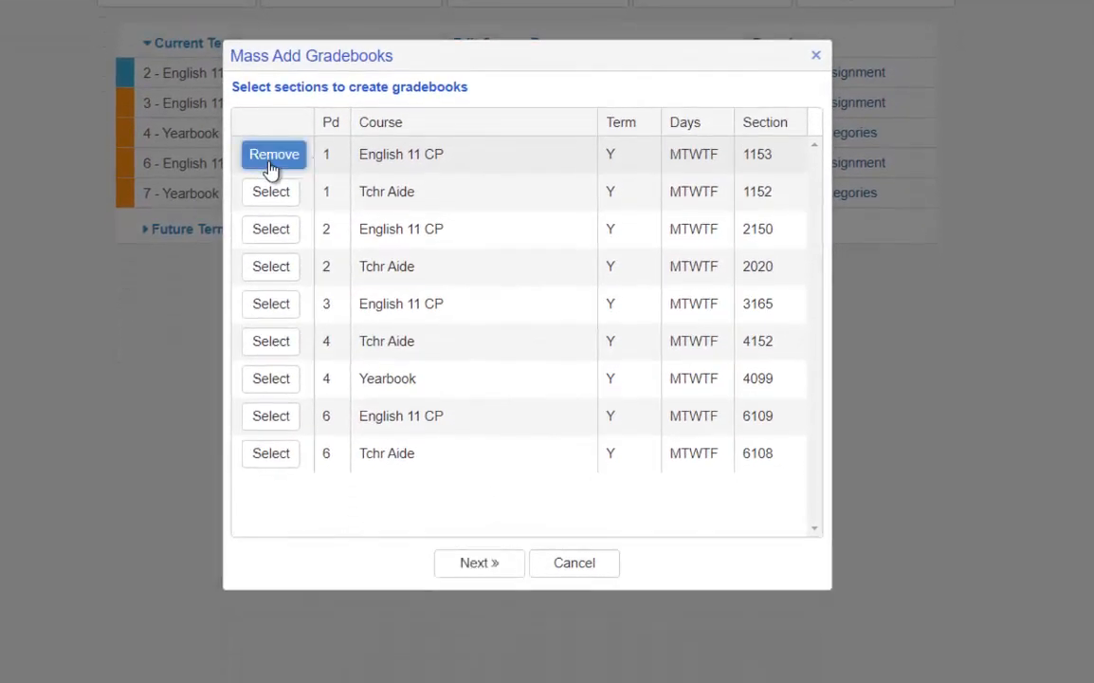
left_click(273, 229)
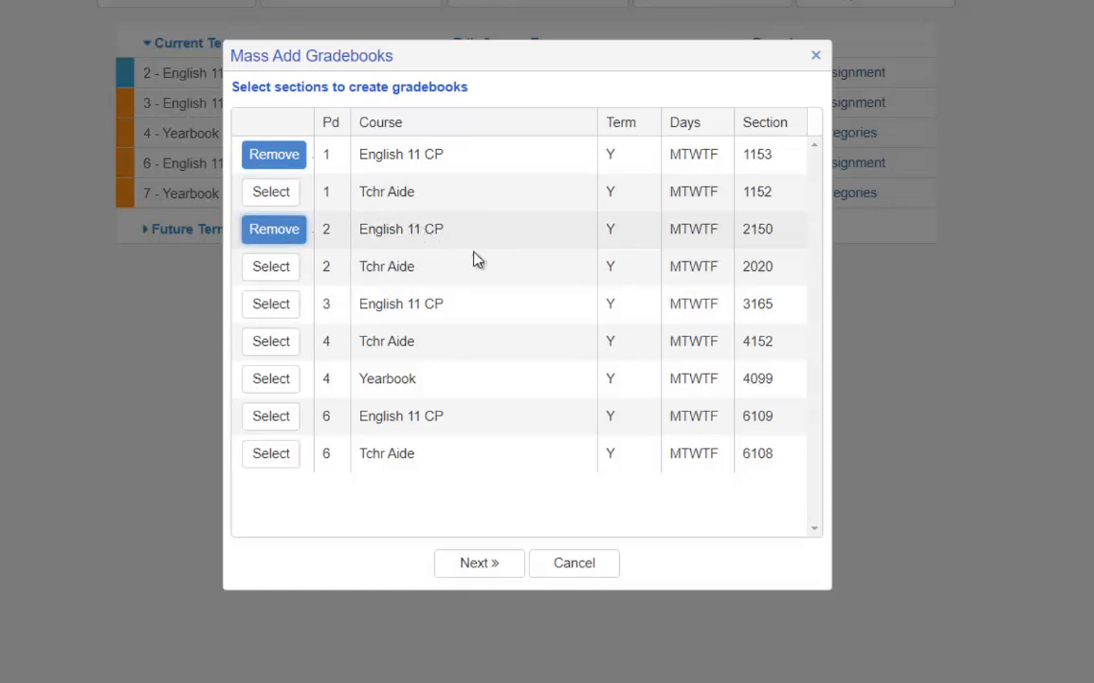
key("super")
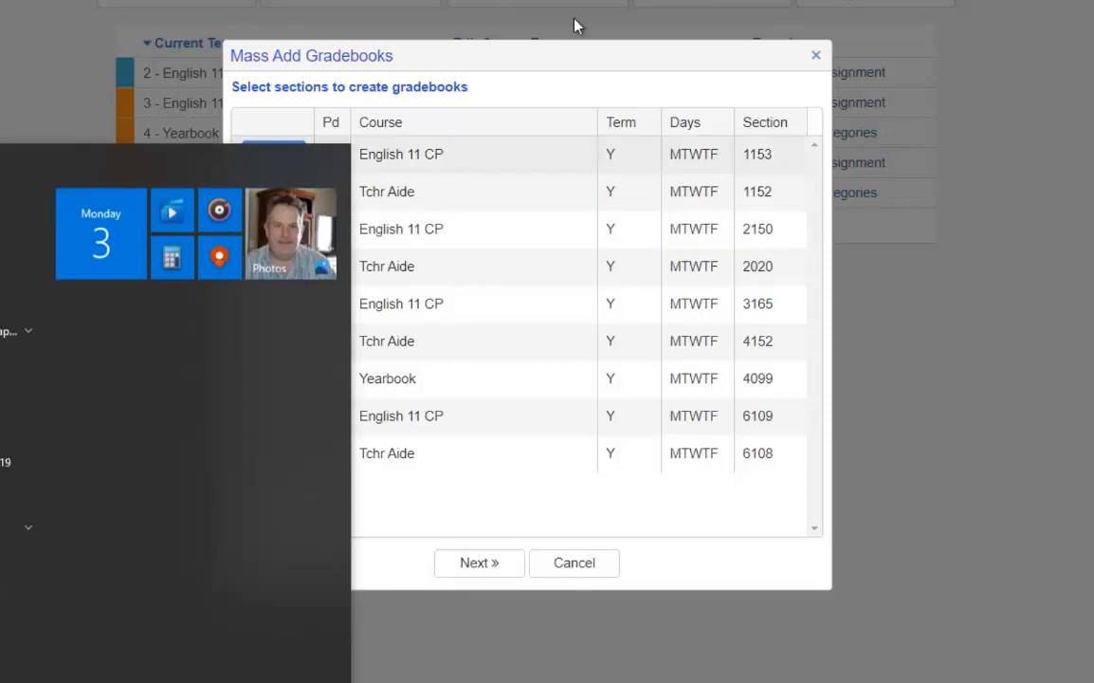
key("super")
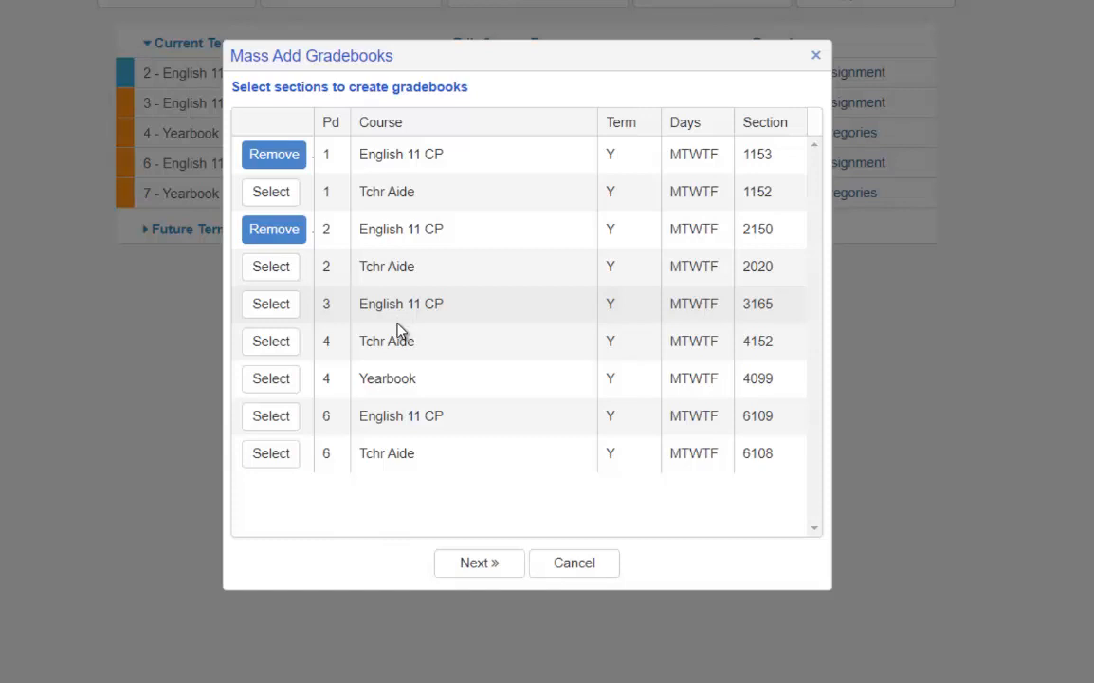
left_click(472, 564)
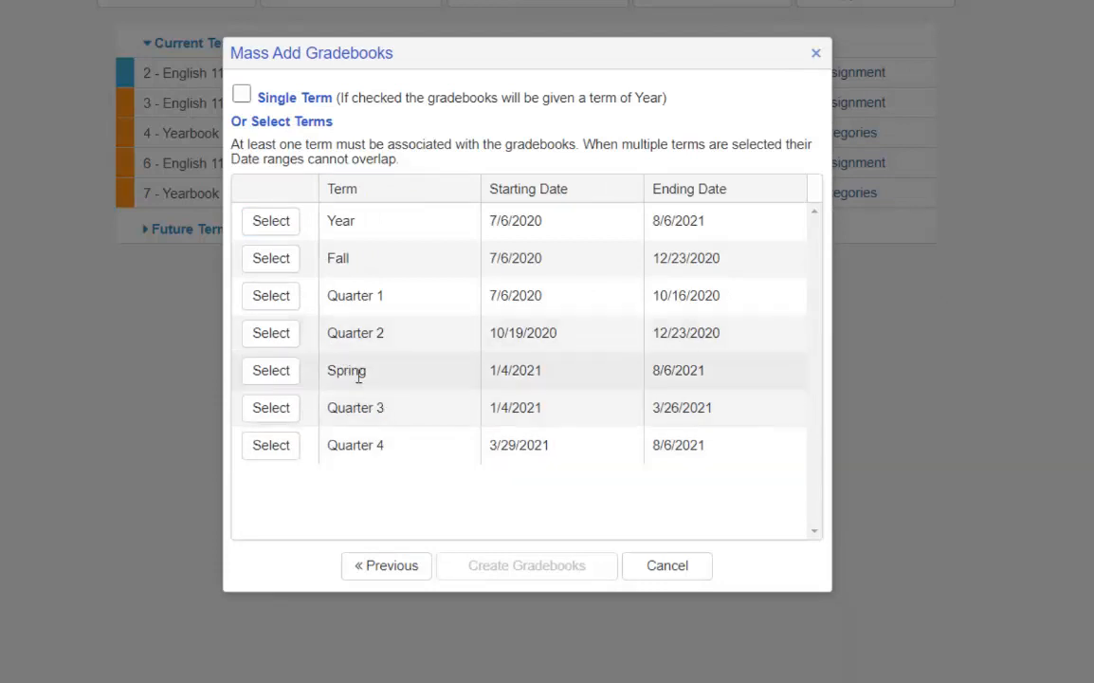
left_click(271, 255)
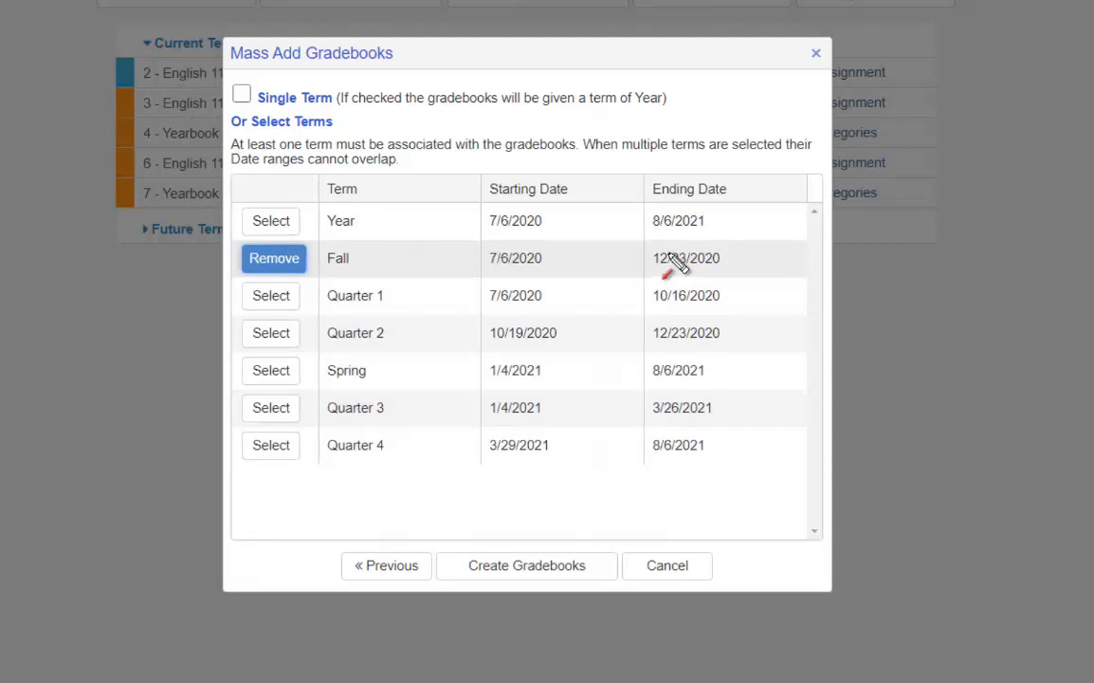
left_click_drag(749, 223, 599, 252)
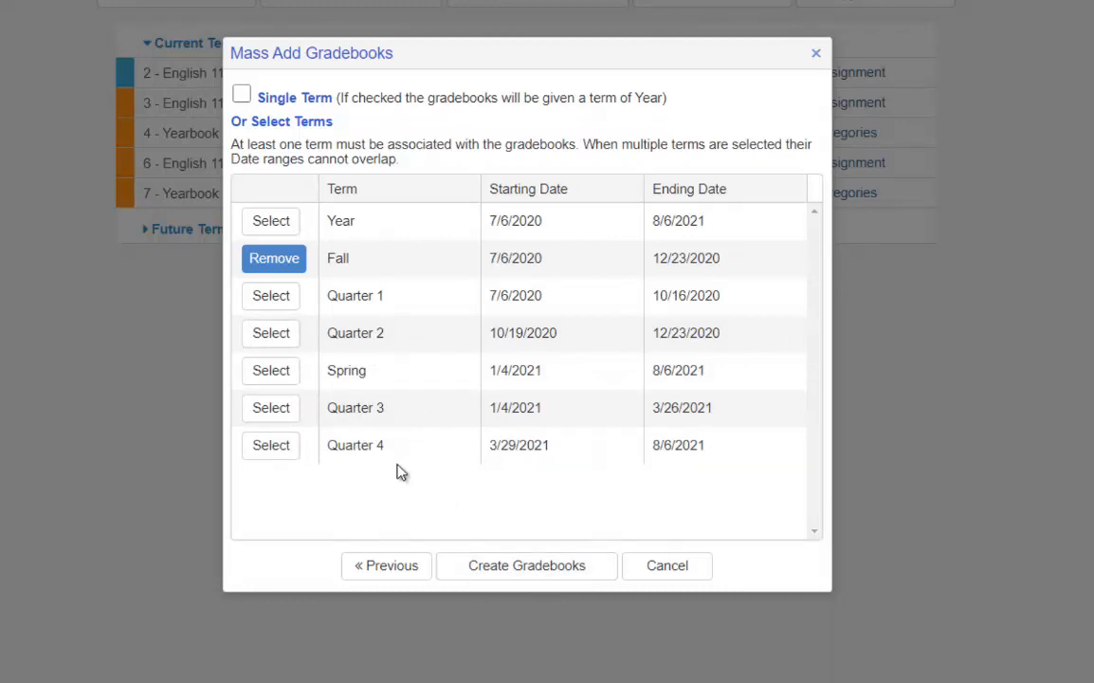
mouse_move(557, 237)
left_mouse_down()
mouse_move(496, 276)
mouse_move(435, 285)
left_mouse_up()
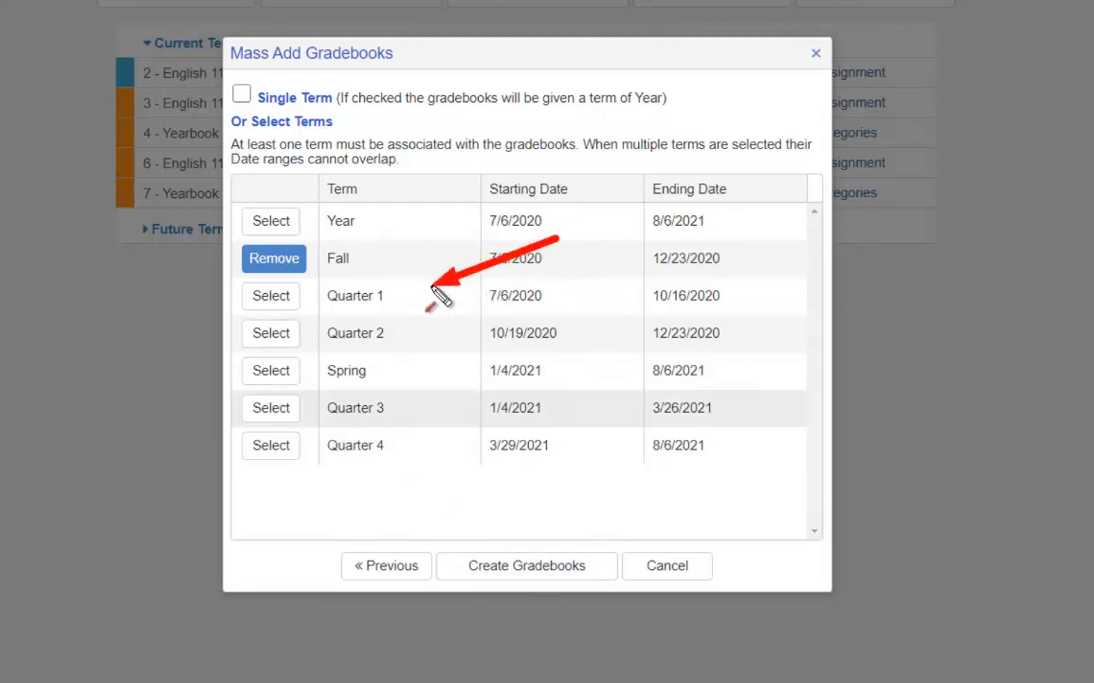
left_click_drag(784, 254, 714, 294)
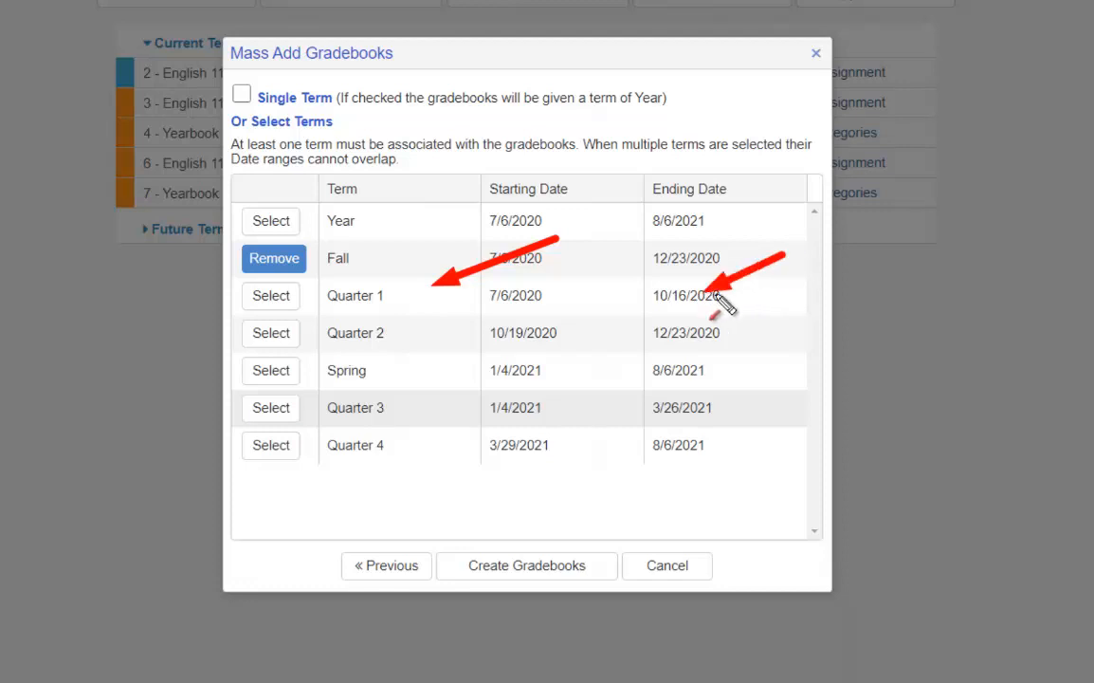
key("Escape")
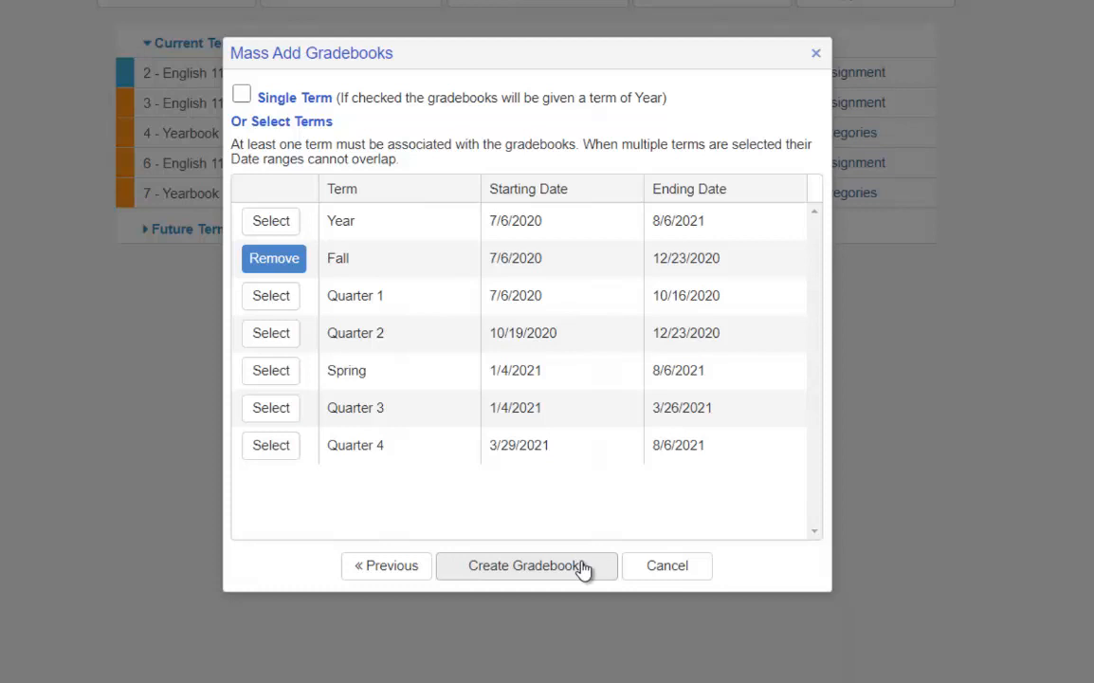
key("ctrl+shift+d")
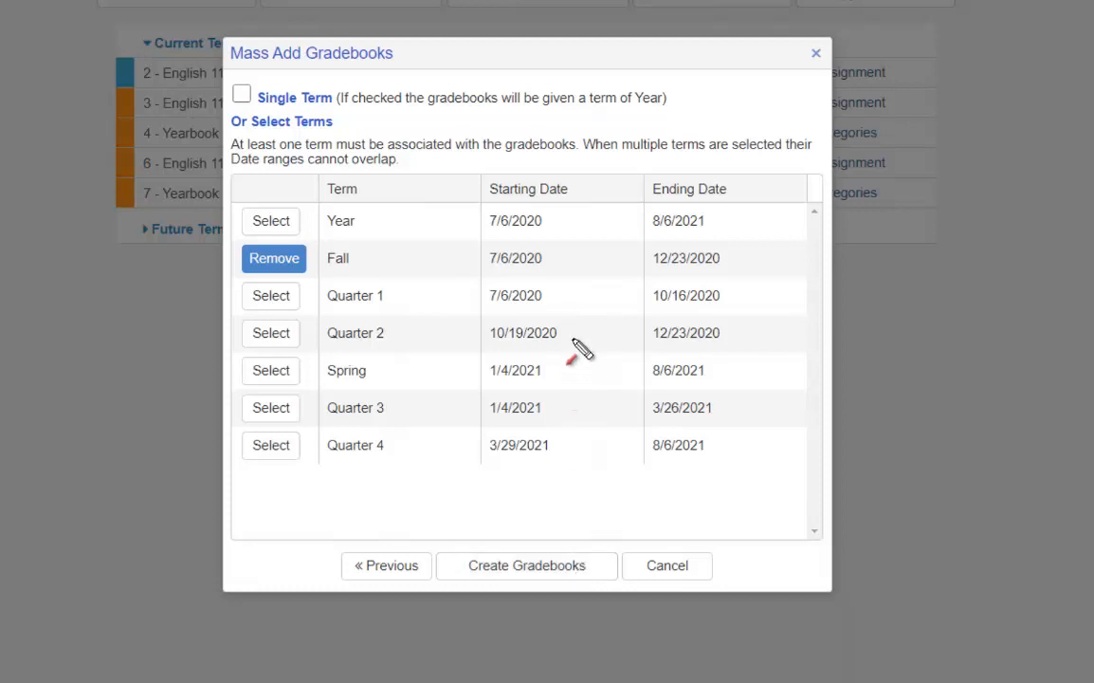
mouse_move(569, 329)
left_mouse_down()
mouse_move(557, 280)
mouse_move(438, 112)
left_mouse_up()
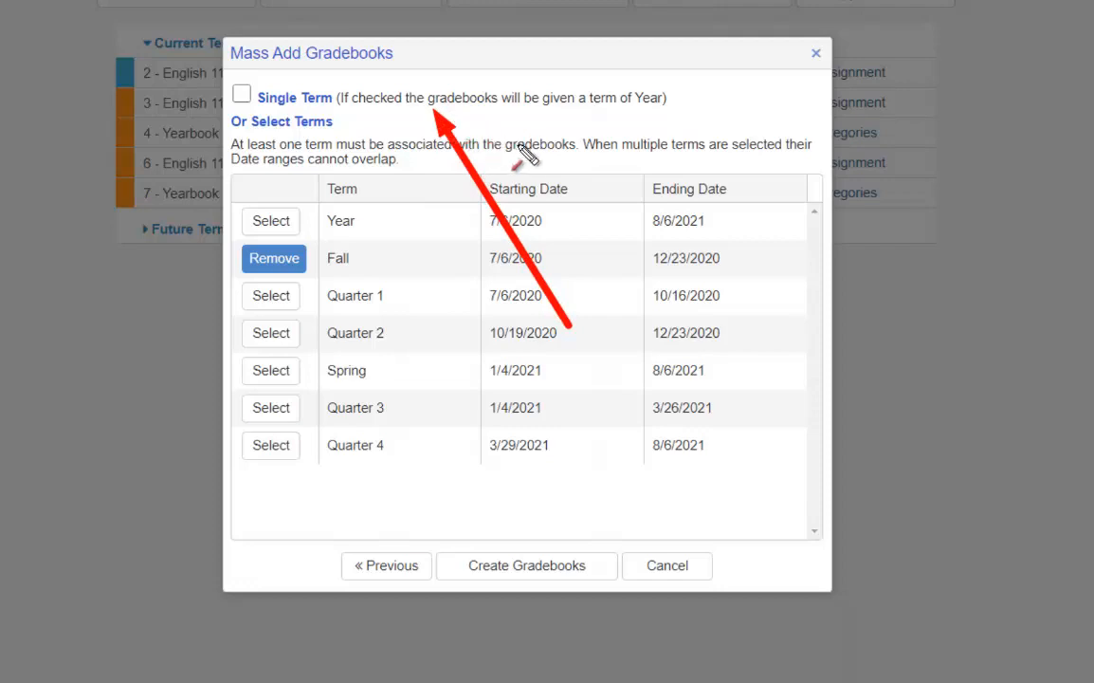
key("Escape")
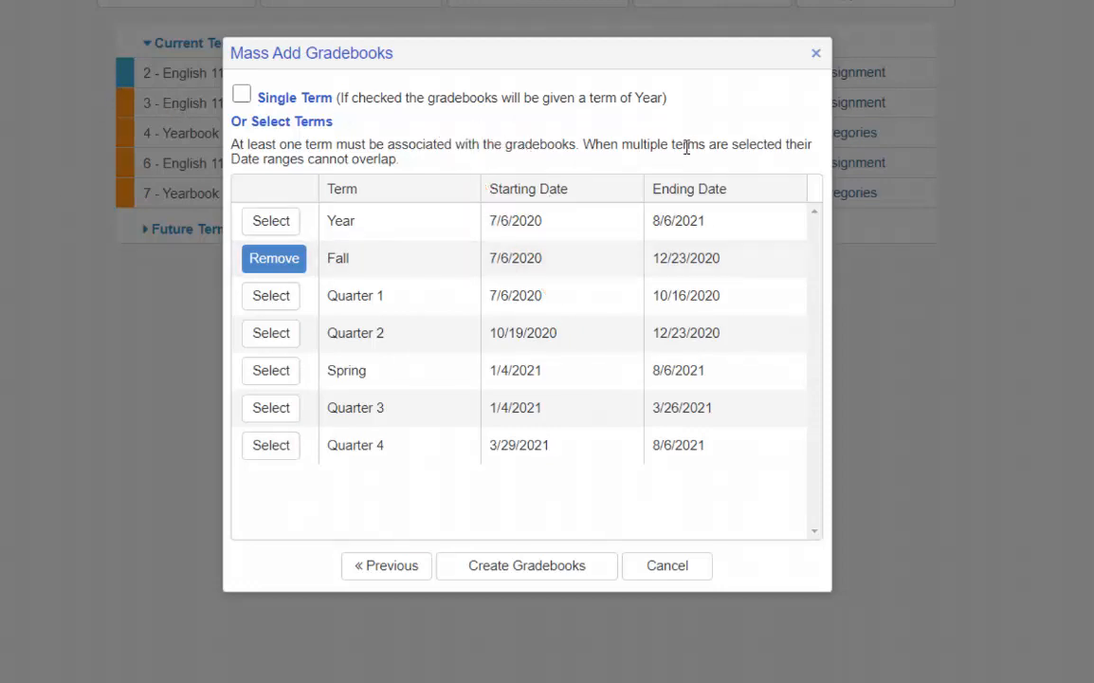
Create the gradebooks for the chosen sections and term
left_click(510, 575)
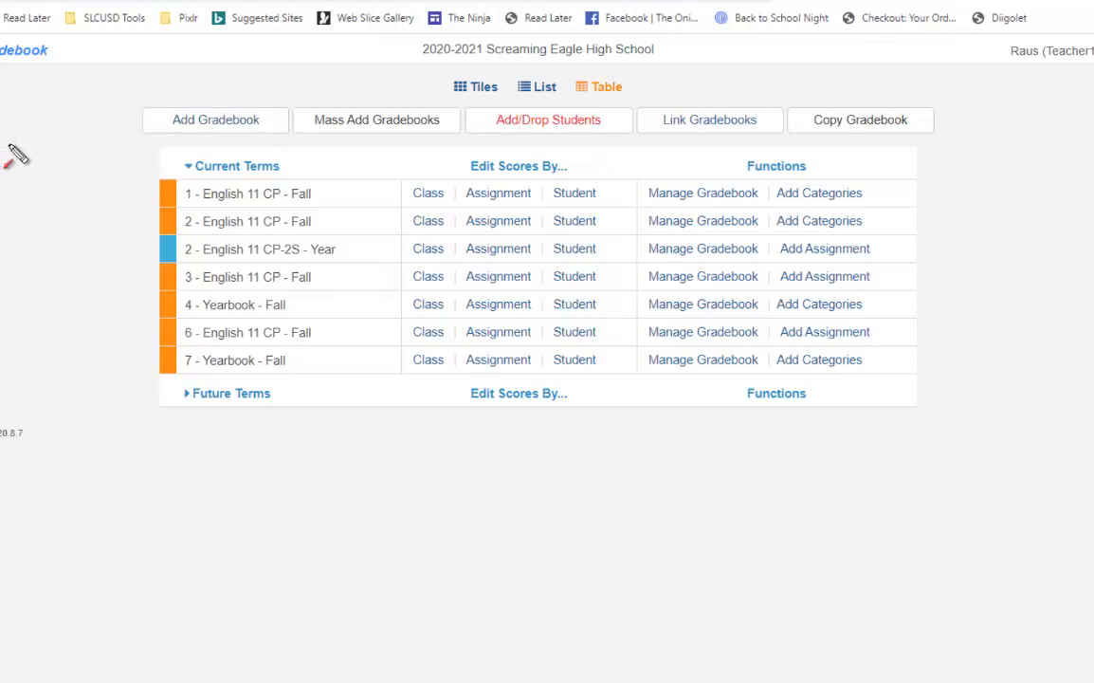
left_click_drag(2, 140, 152, 200)
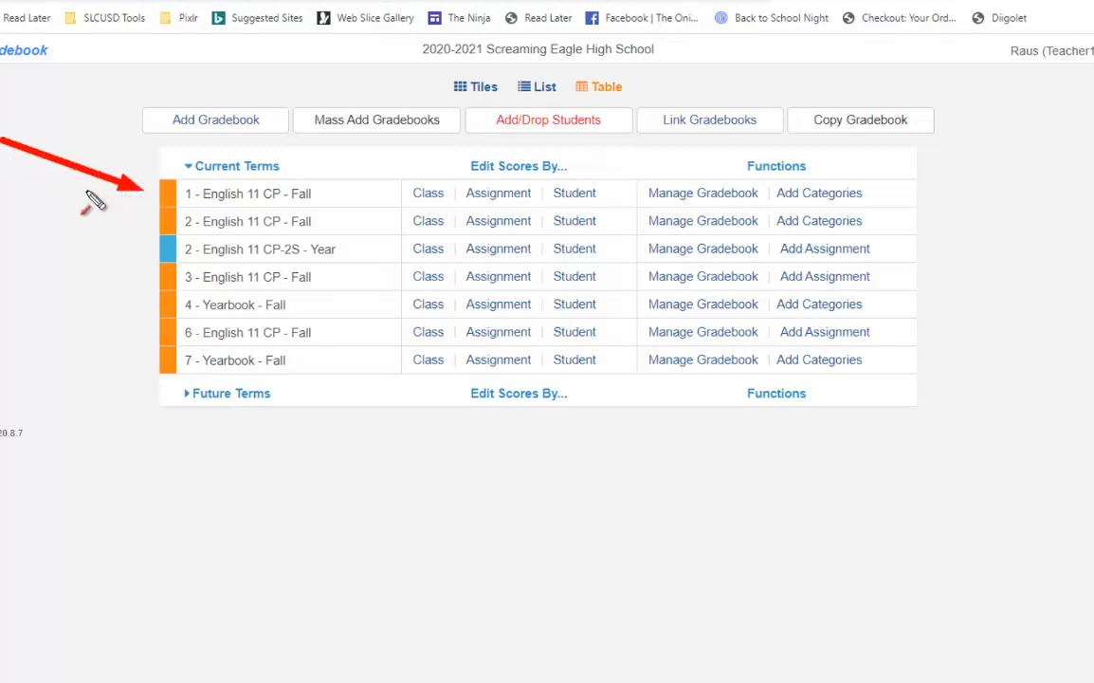
left_click_drag(69, 192, 154, 234)
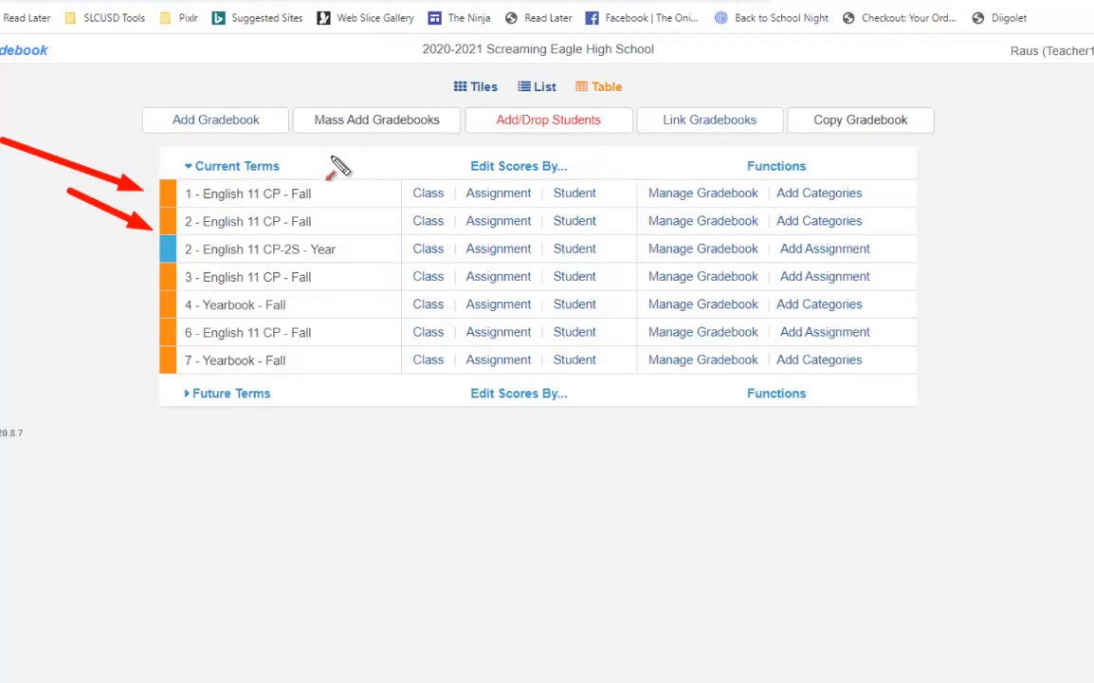
left_click_drag(332, 155, 193, 189)
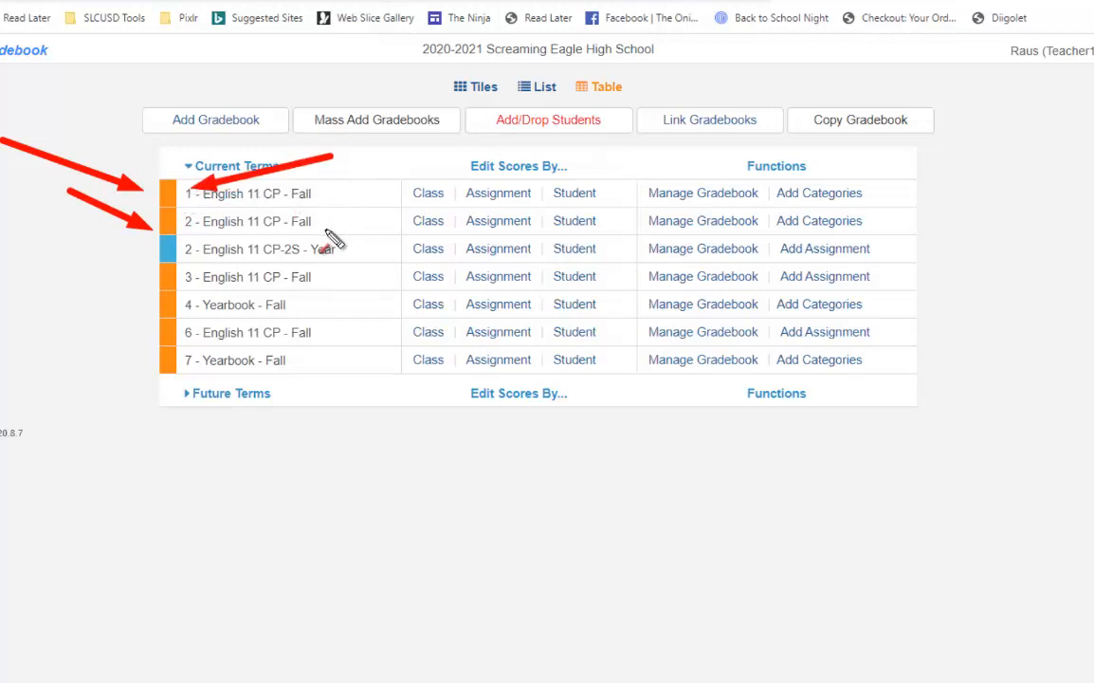
mouse_move(327, 239)
left_mouse_down()
mouse_move(213, 235)
mouse_move(201, 201)
left_mouse_up()
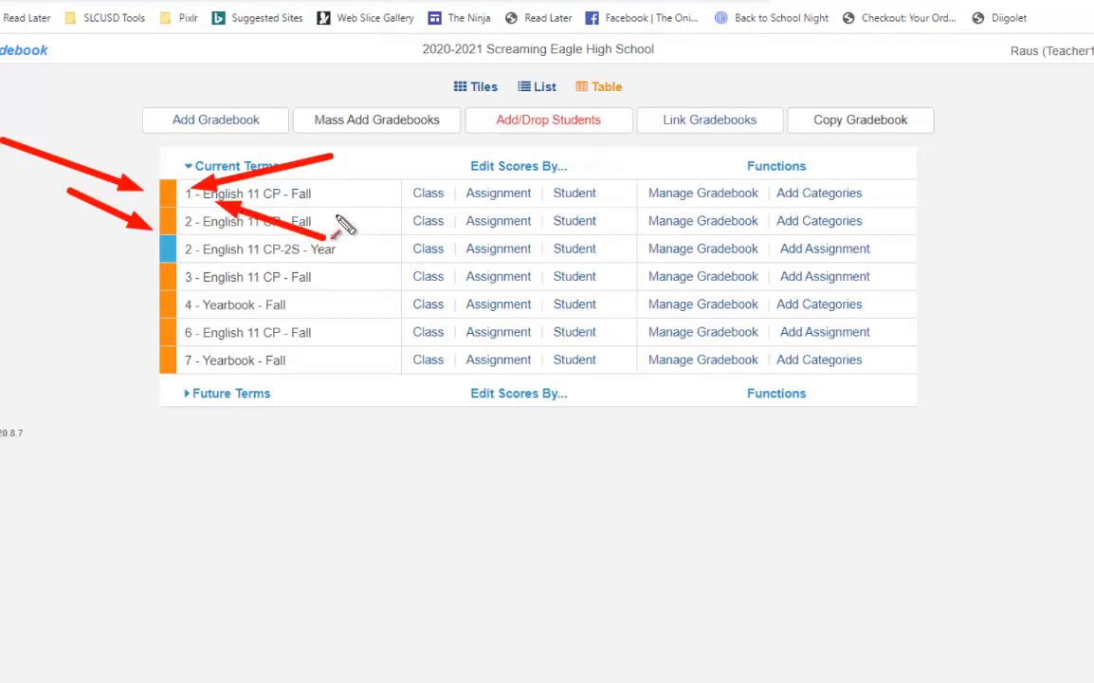
left_click_drag(349, 223, 318, 202)
key("Escape")
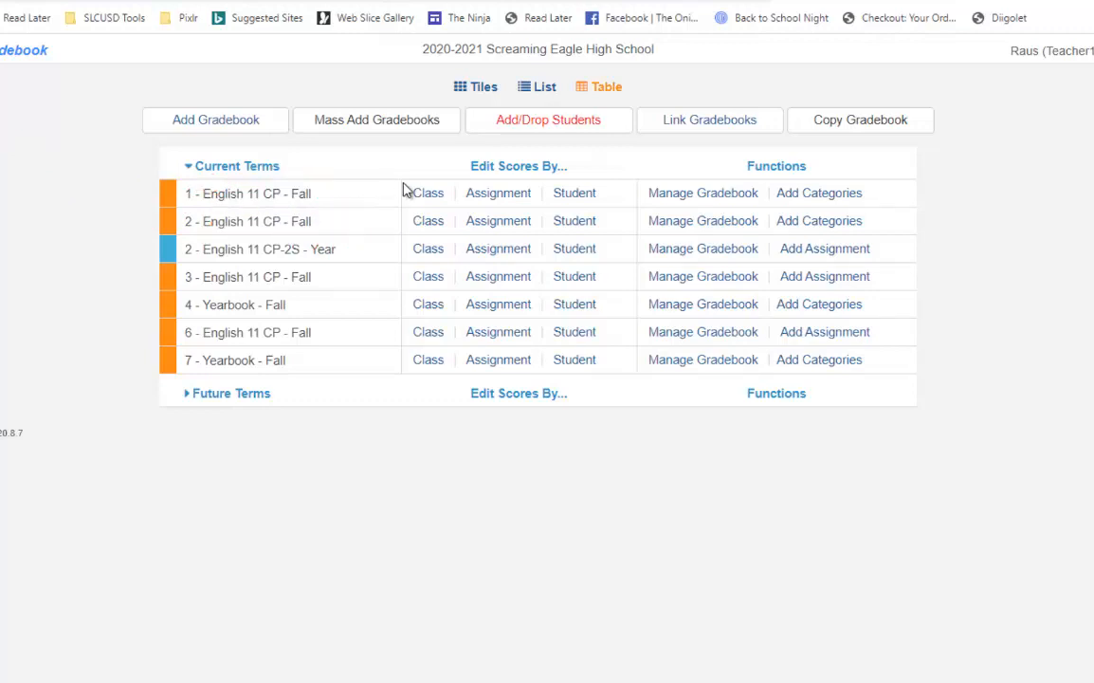
Look at the gradebooks in the List and Tiles layouts and return to the Table layout
left_click(541, 89)
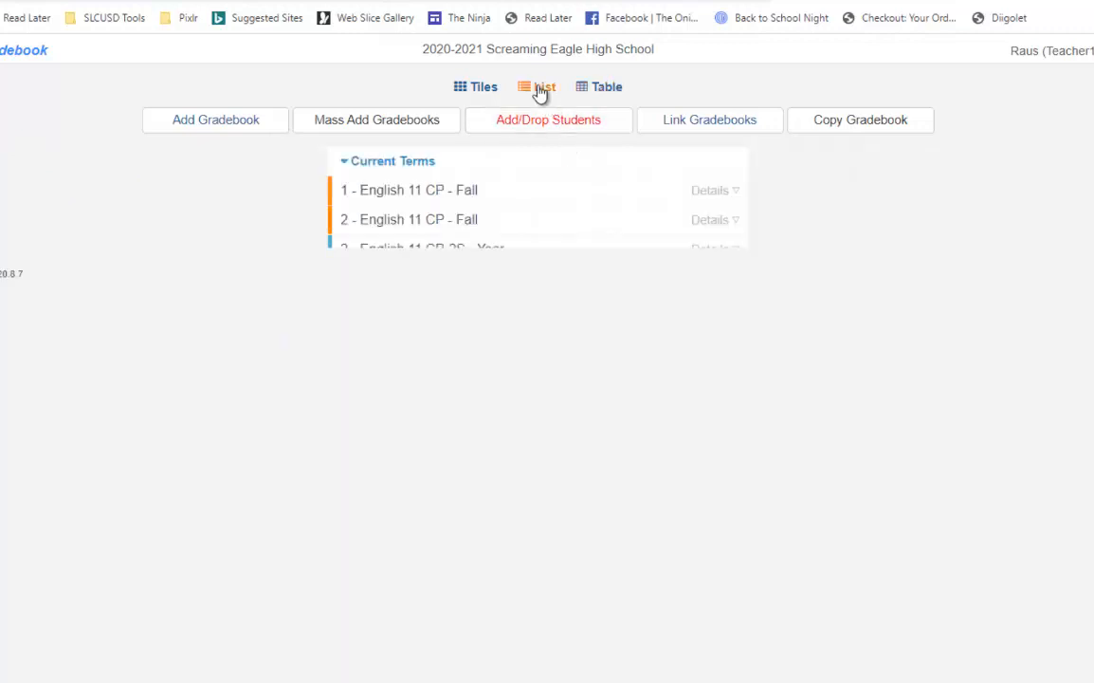
left_click(479, 90)
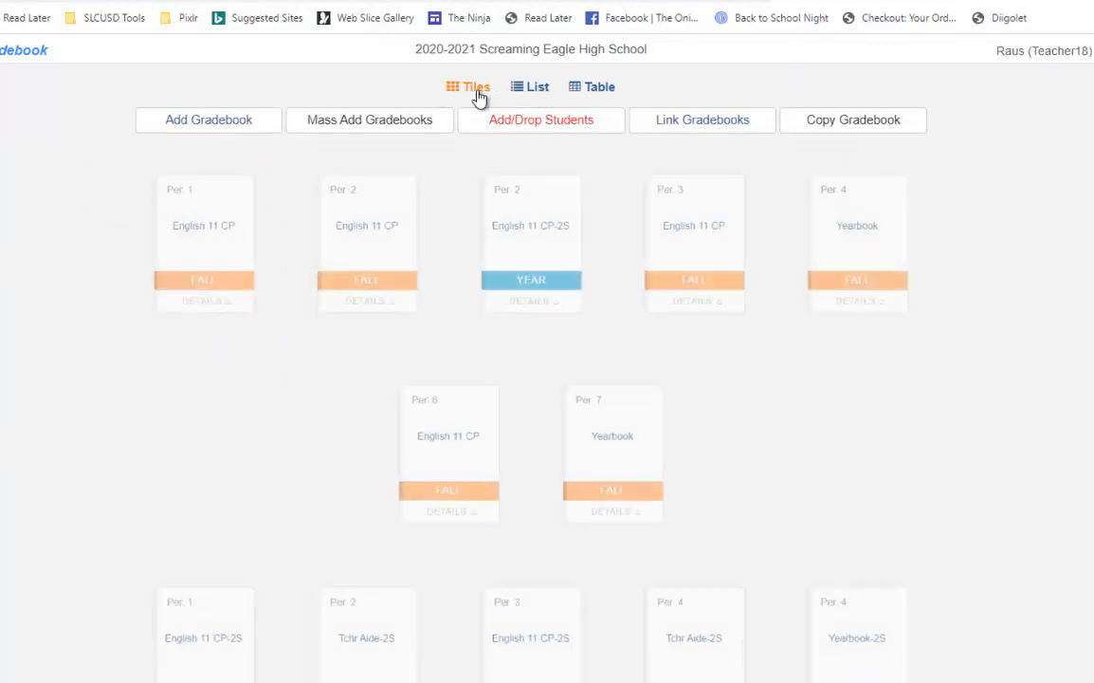
left_click(593, 93)
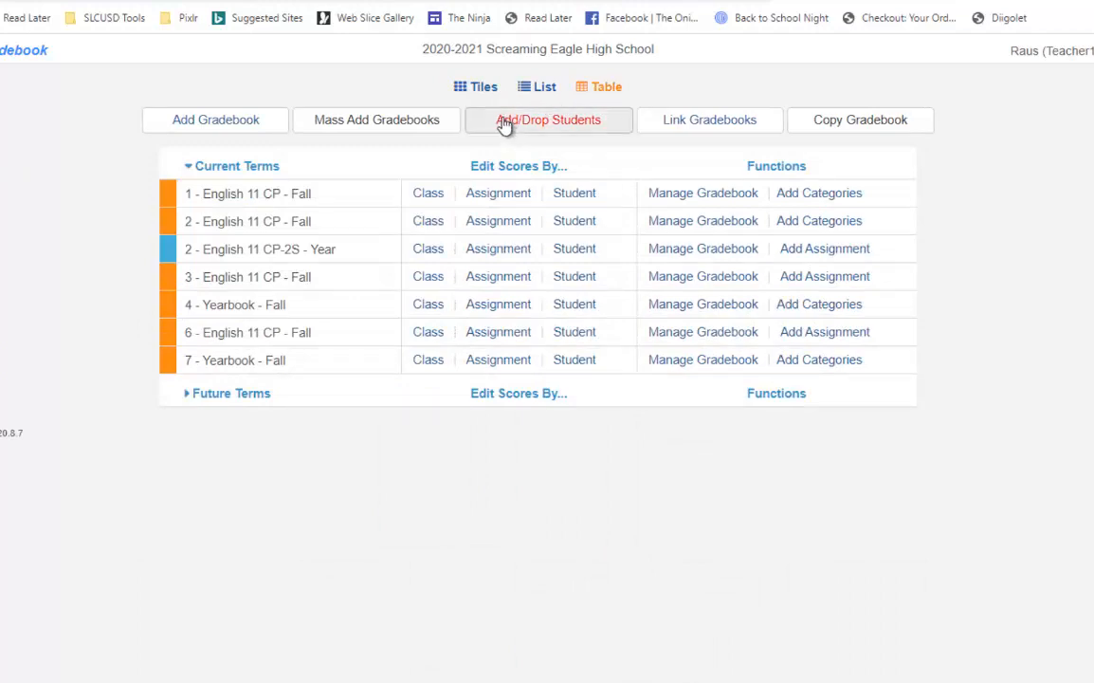
Open the Link Gradebooks page and bring its full list of gradebook groups into view
left_click_drag(408, 147, 321, 183)
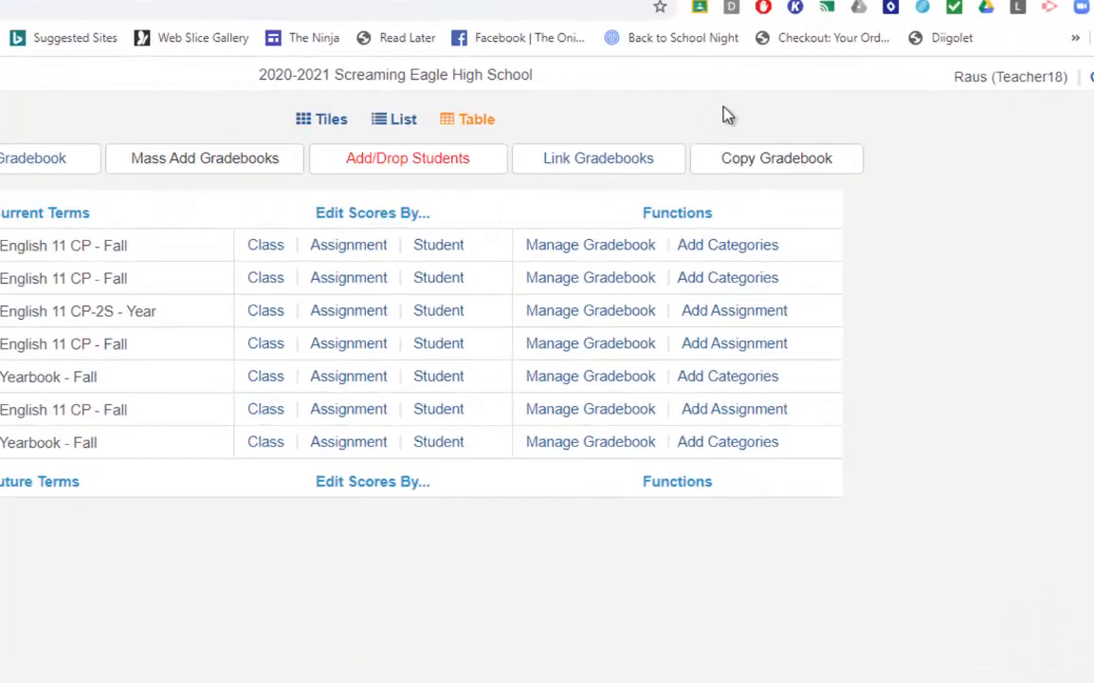
left_click_drag(734, 97, 654, 135)
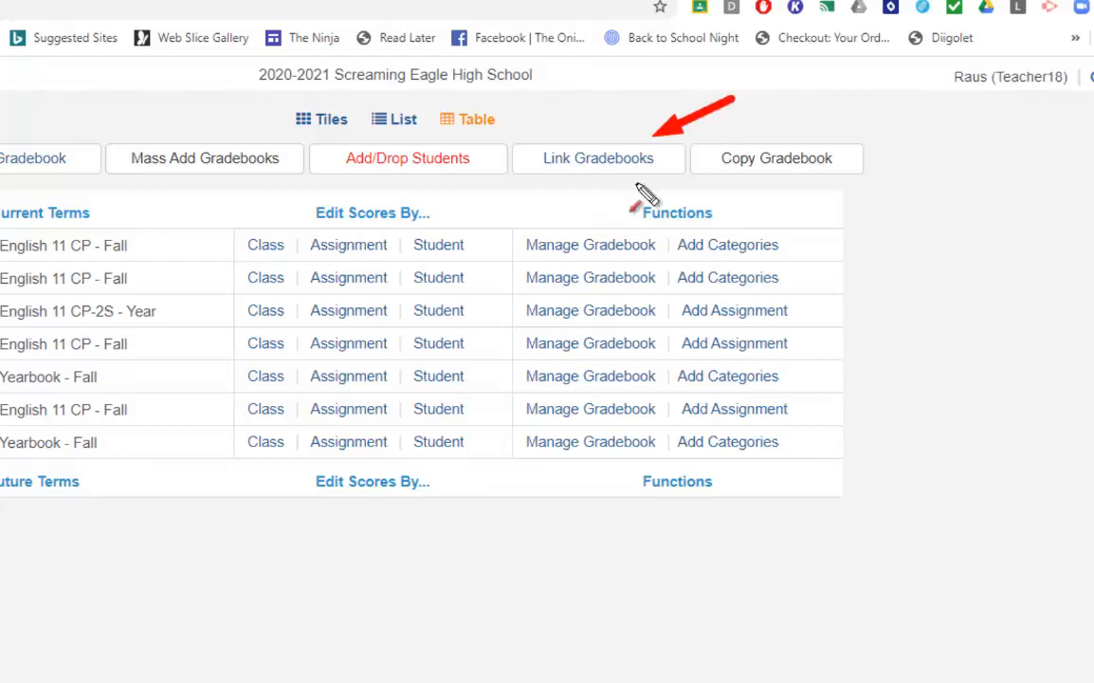
left_click(617, 168)
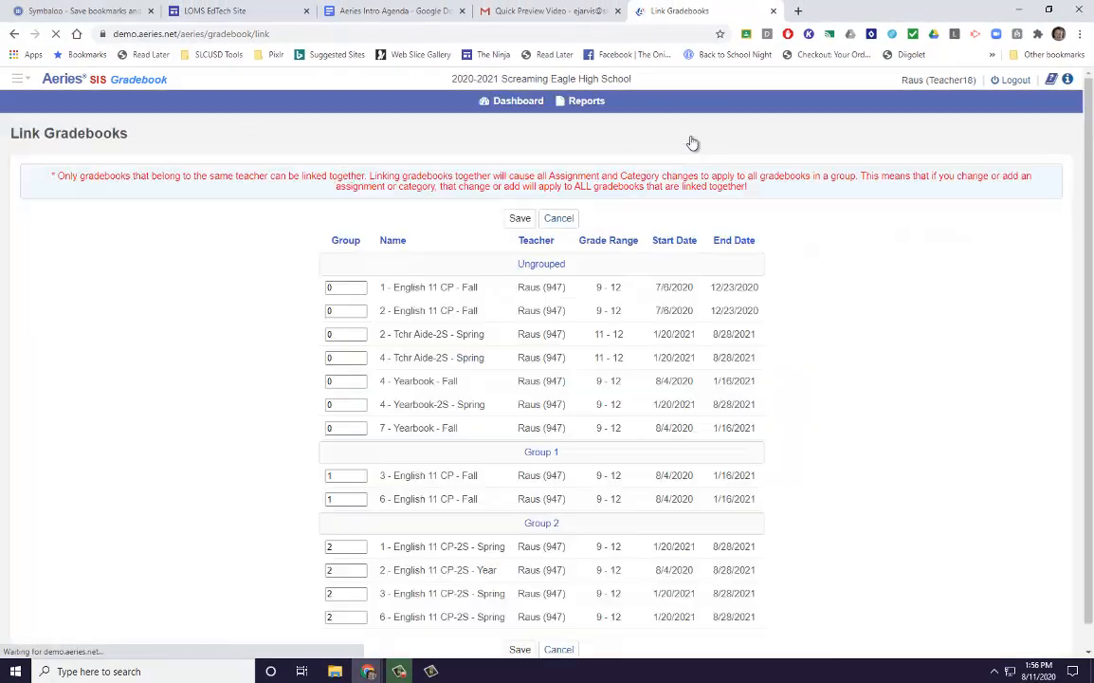
scroll(768, 289, "down", 1)
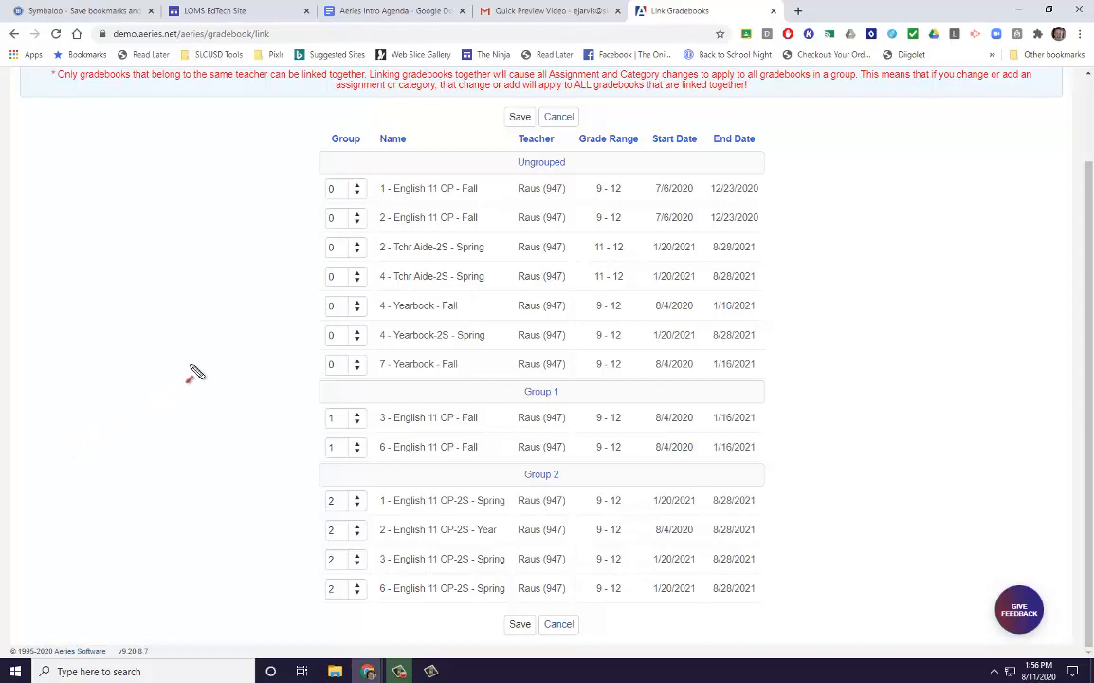
left_click_drag(180, 351, 285, 431)
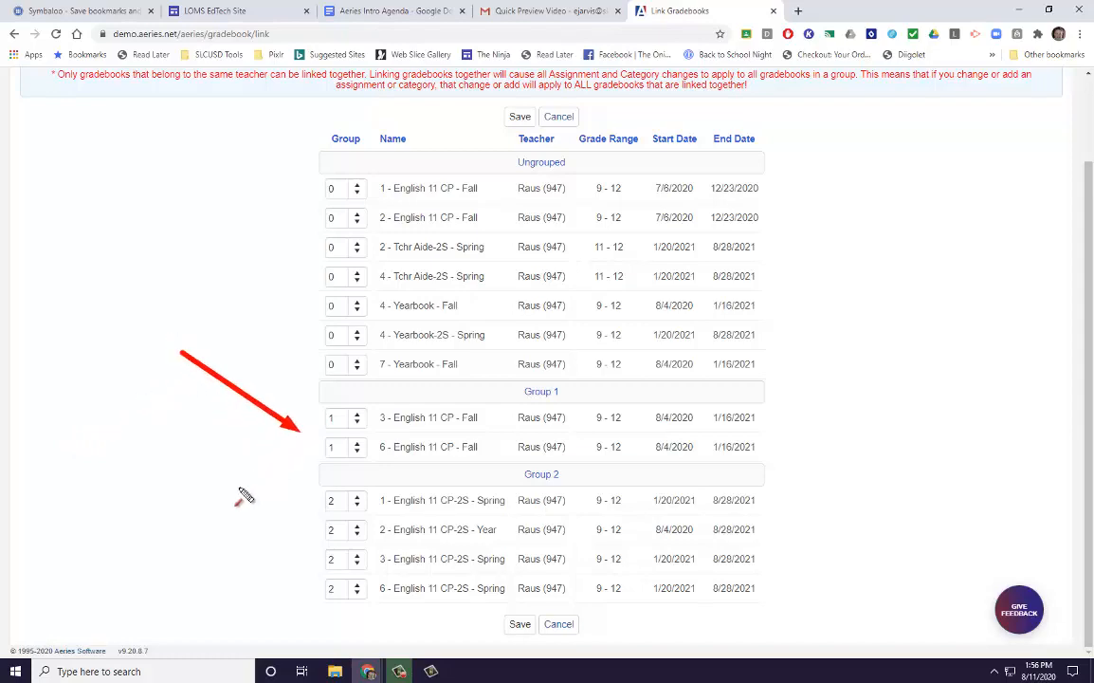
left_click_drag(235, 481, 298, 540)
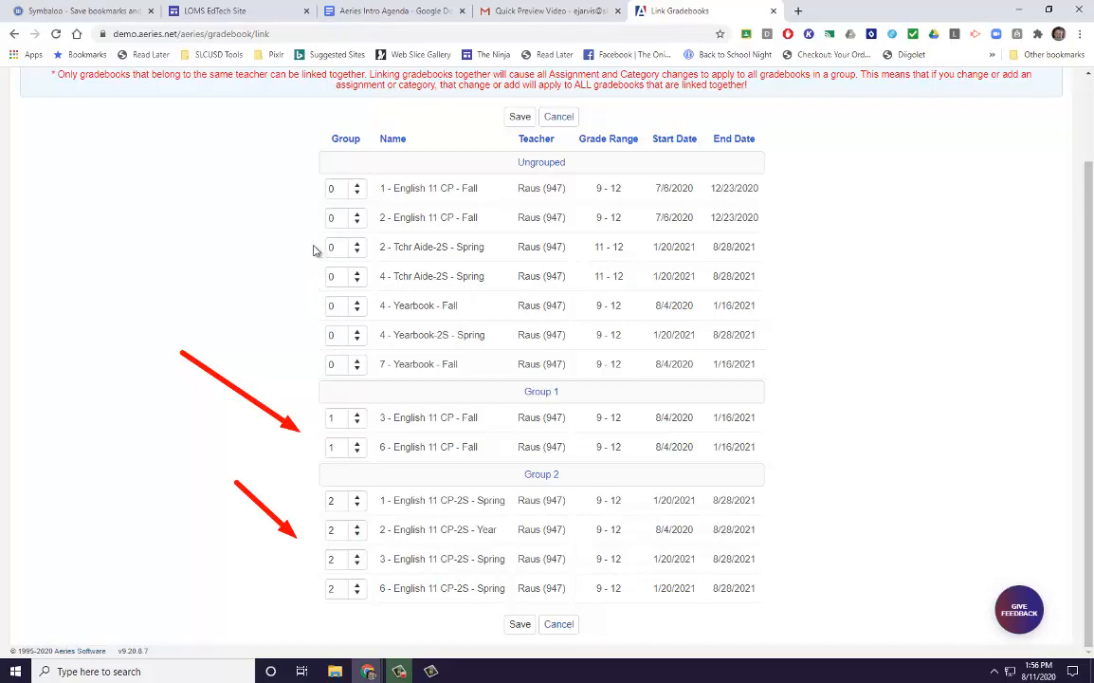
key("Escape")
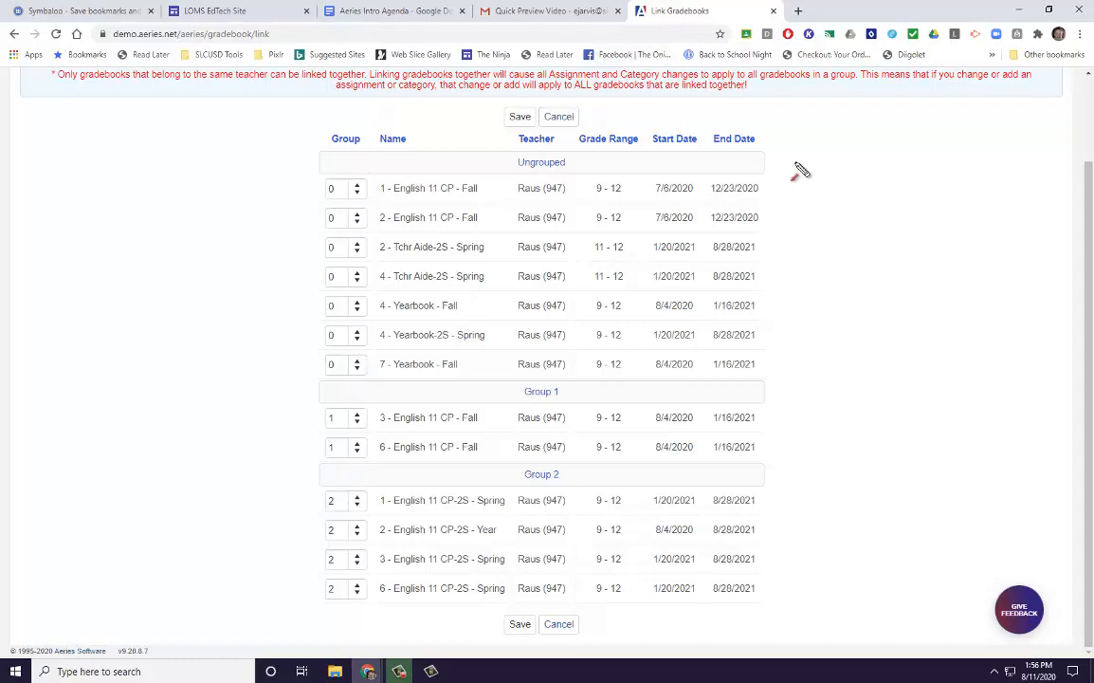
left_click_drag(799, 162, 599, 163)
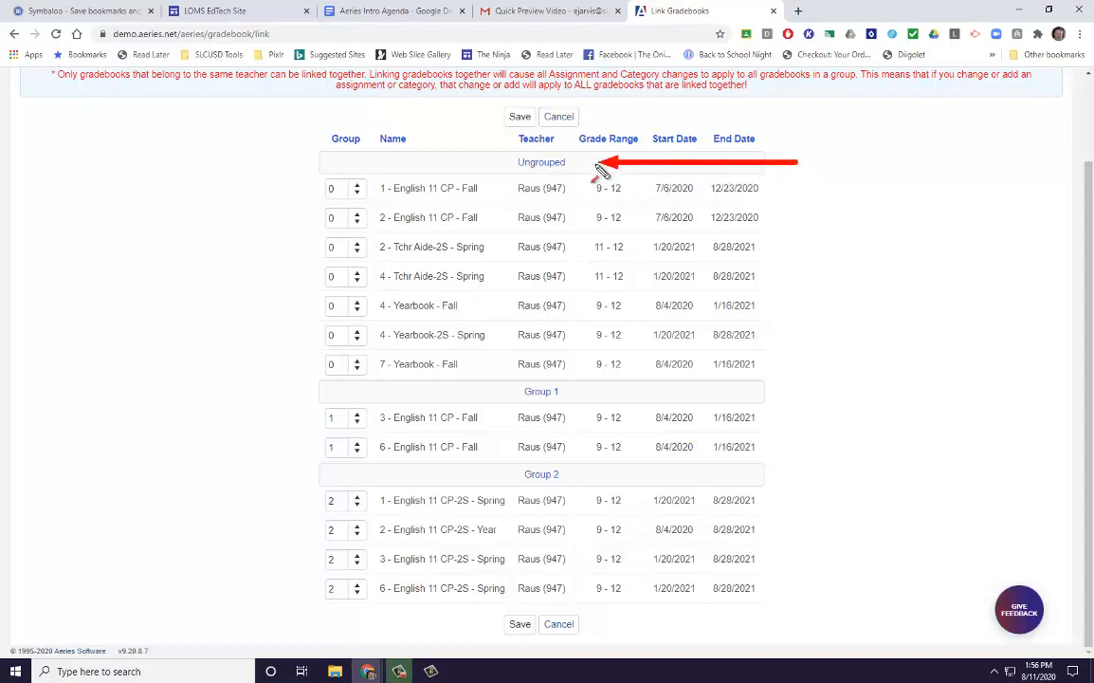
Set the link group of the period 1 and period 2 English 11 CP Fall gradebooks to 3
left_click(358, 188)
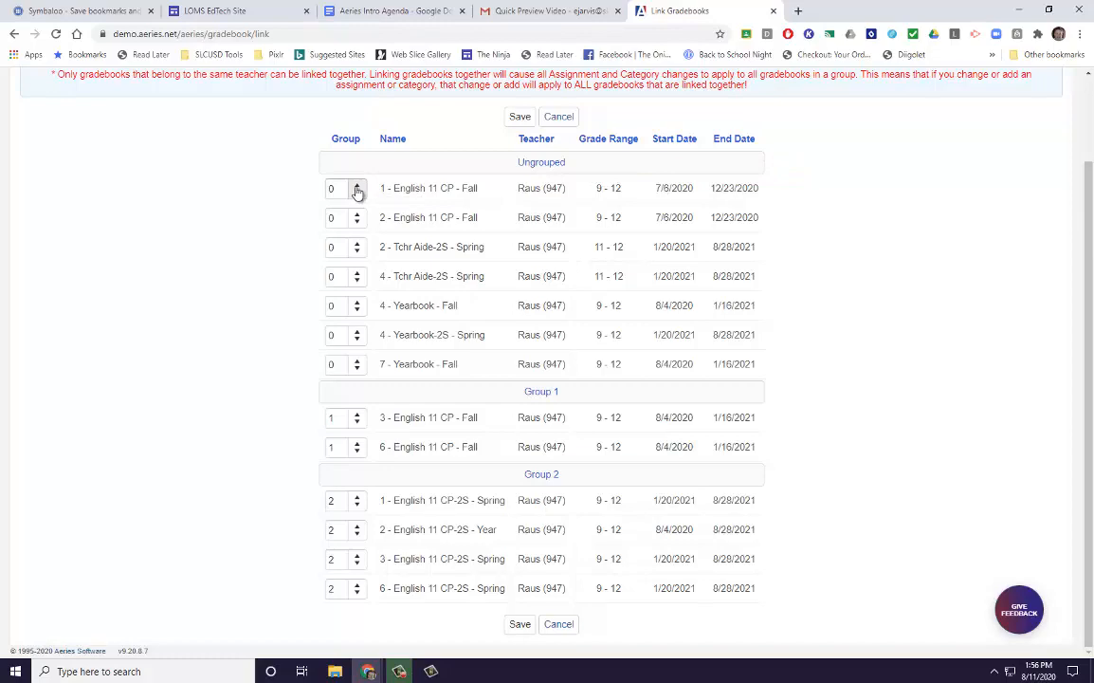
left_click(357, 188)
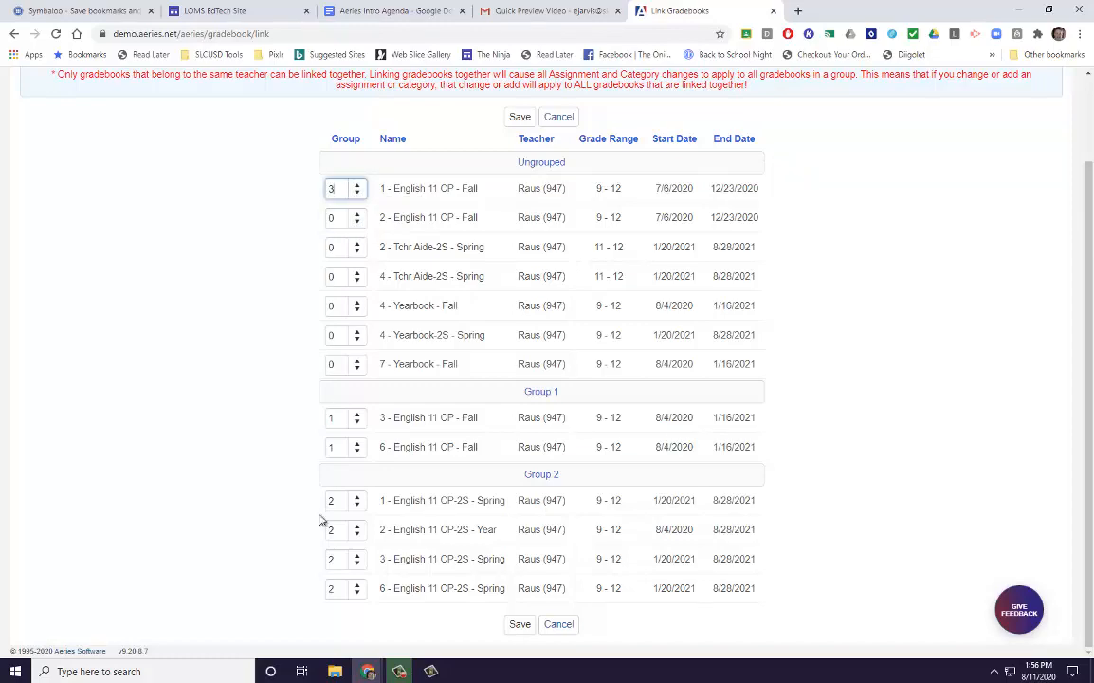
left_click(358, 216)
left_click(357, 217)
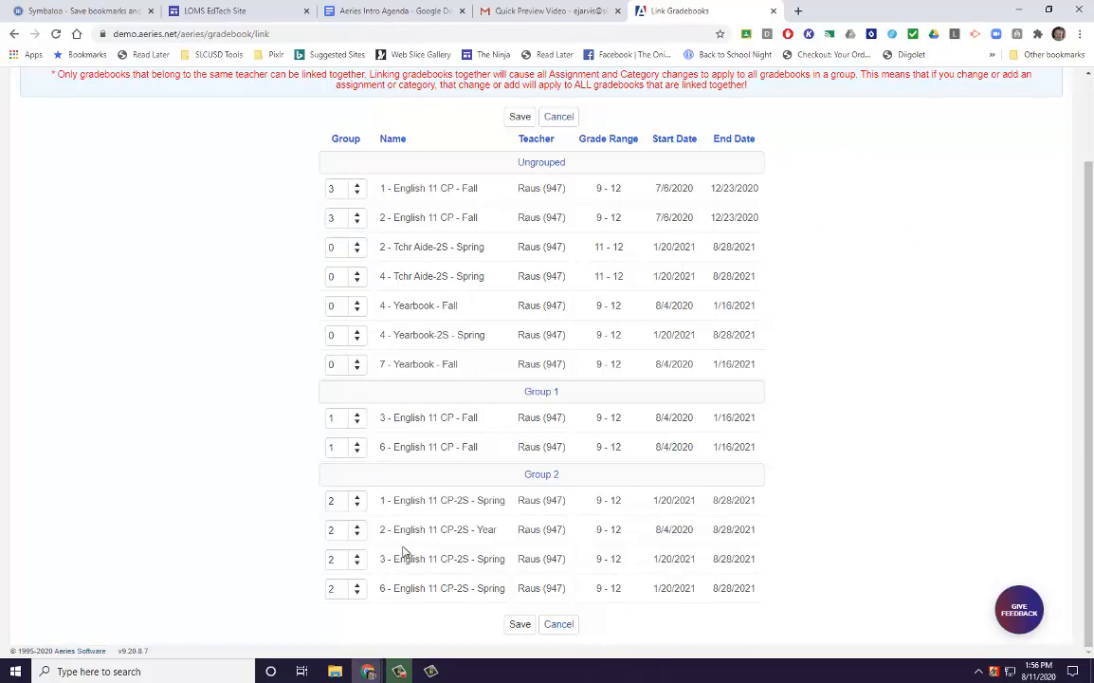
Save the link group assignments for the period 1 and period 2 English 11 CP Fall gradebooks
left_click(517, 627)
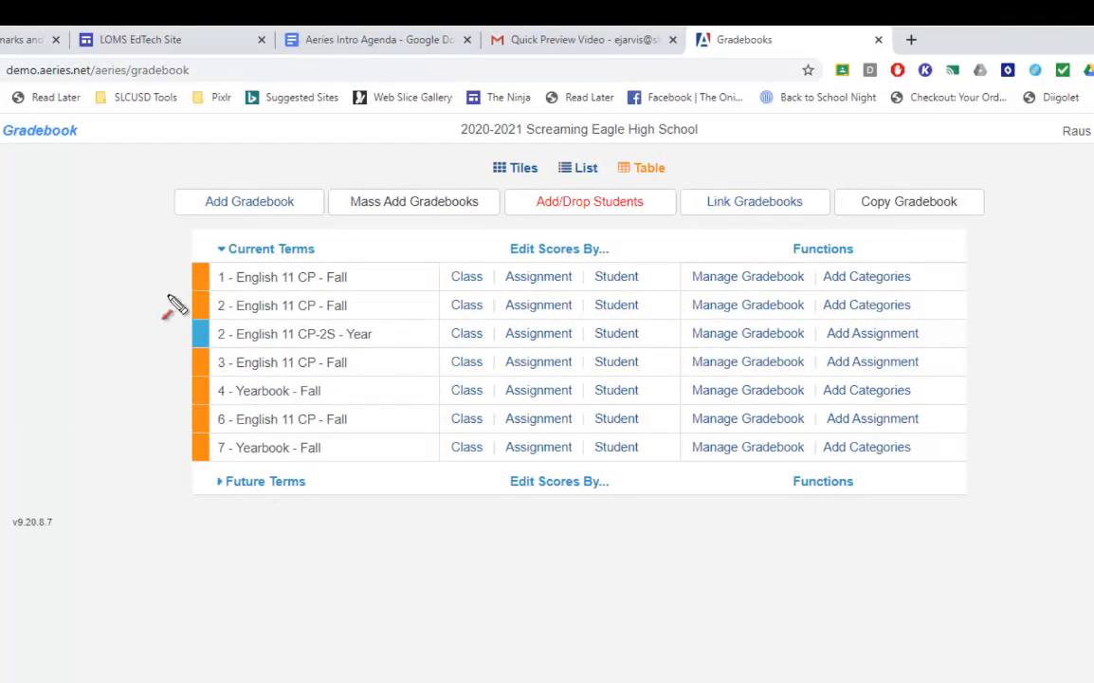
left_click_drag(146, 232, 201, 283)
Unlink the period 2 English 11 CP Fall gradebook by setting its link group to 0, and save the change
left_click(723, 205)
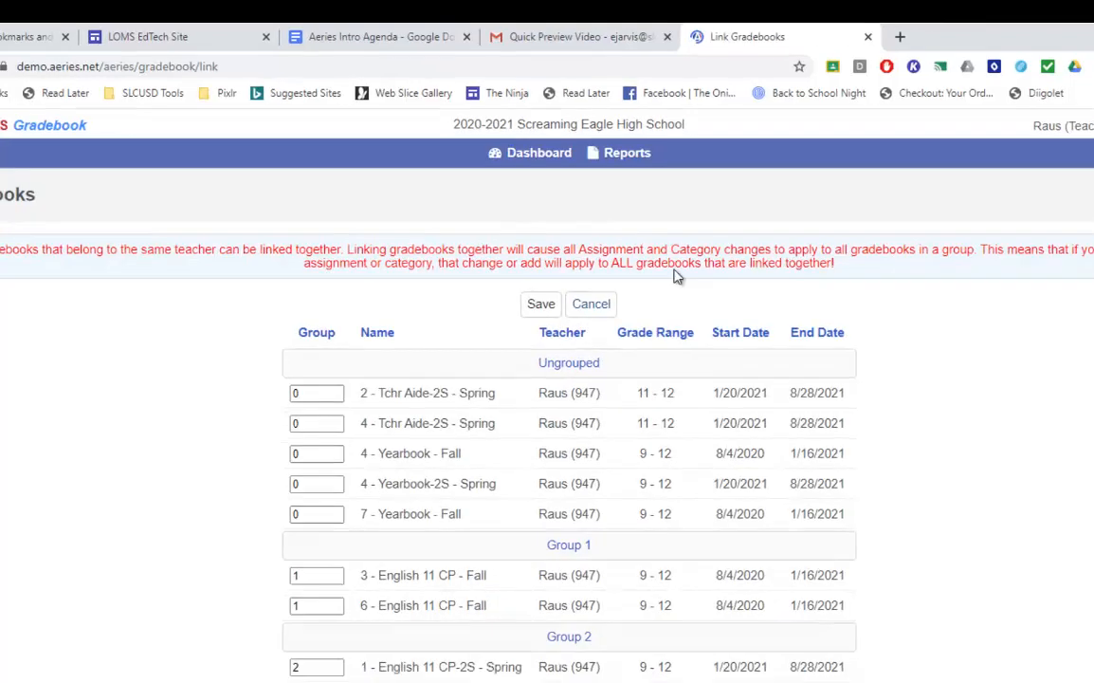
scroll(422, 432, "down", 3)
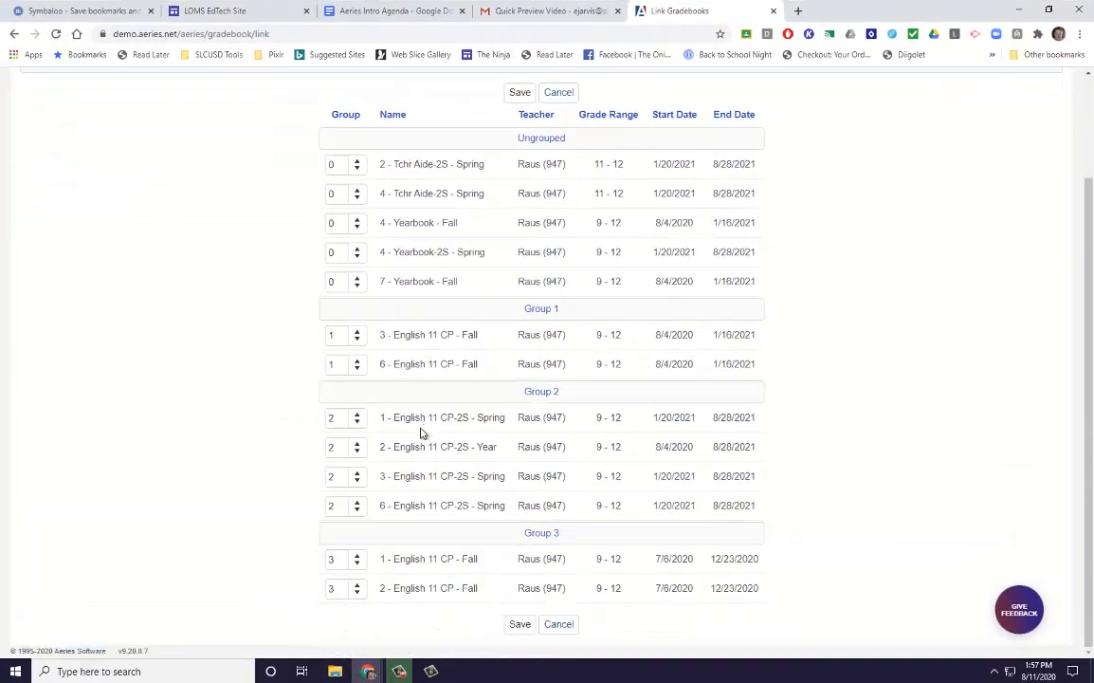
left_click(357, 586)
left_click(359, 593)
left_click(360, 595)
left_click(359, 595)
left_click(518, 626)
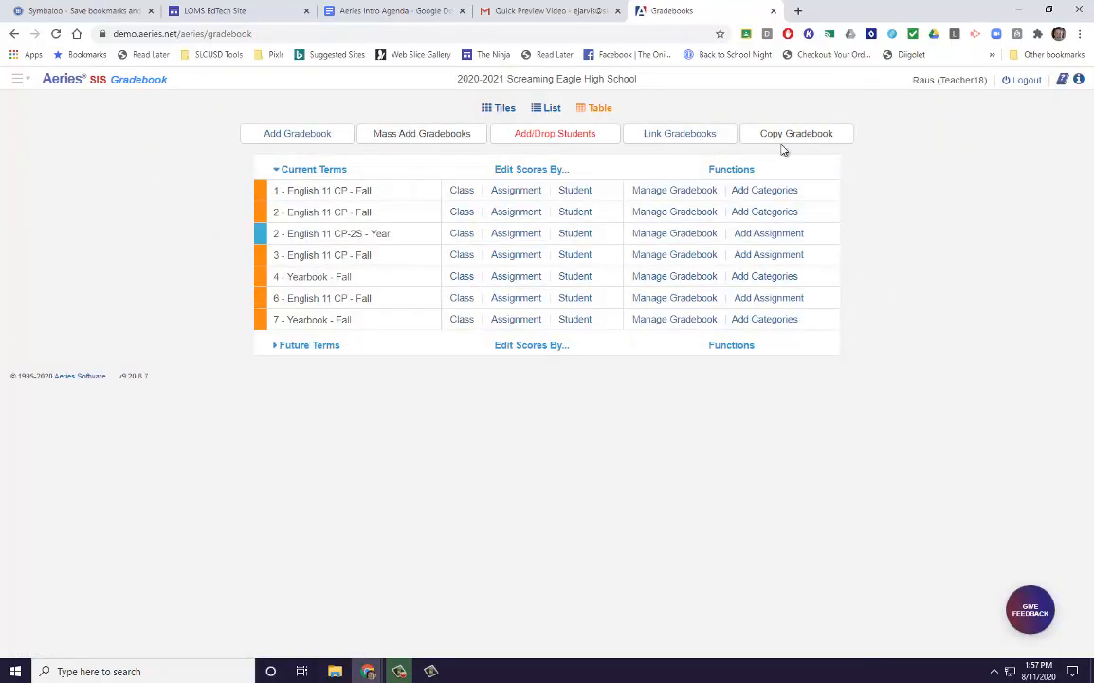
Set the link group of the period 2 English 11 CP Fall gradebook to 3 and save the linked gradebooks
left_click(705, 142)
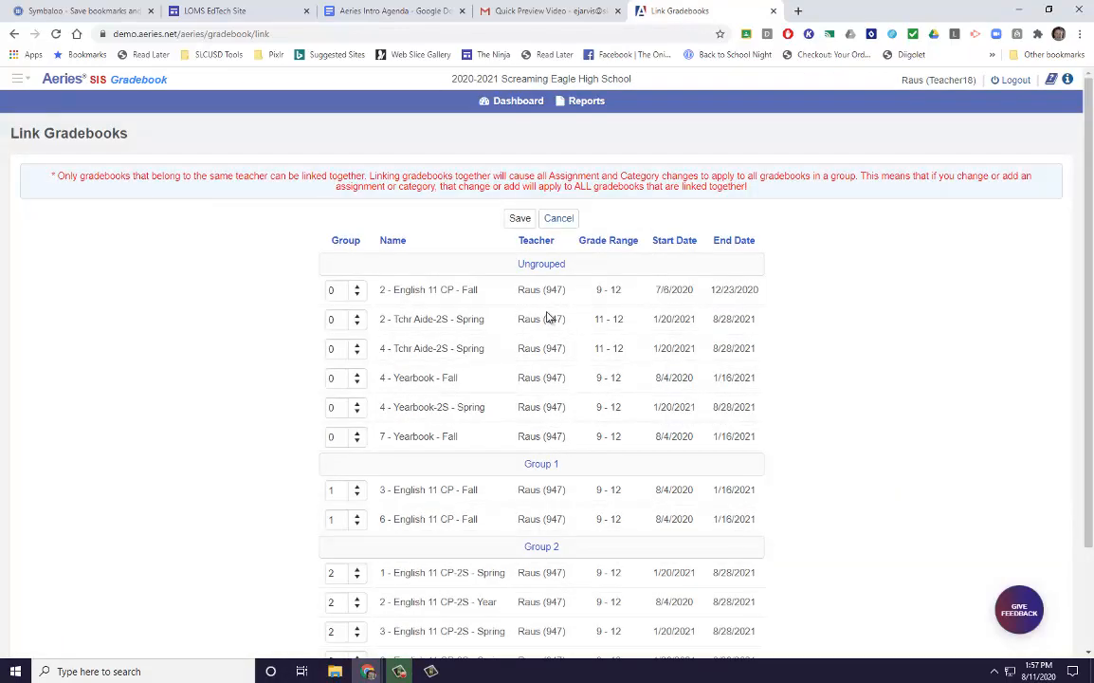
scroll(512, 311, "down", 3)
scroll(498, 242, "up", 3)
left_click(357, 287)
left_click(359, 286)
scroll(389, 304, "down", 2)
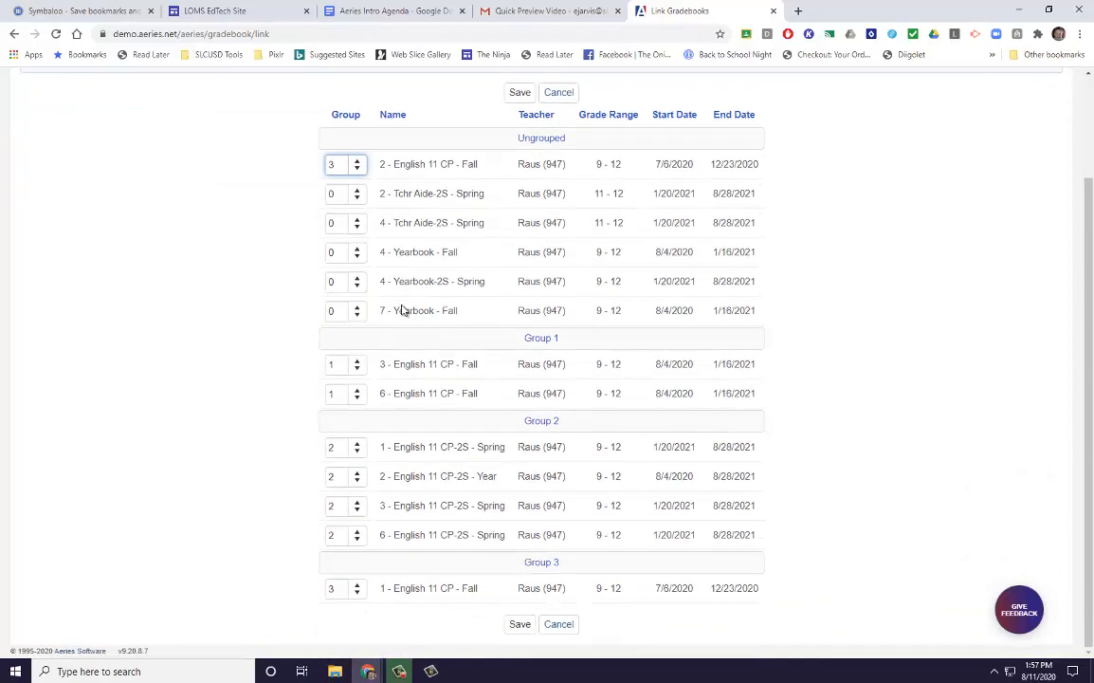
left_click(519, 624)
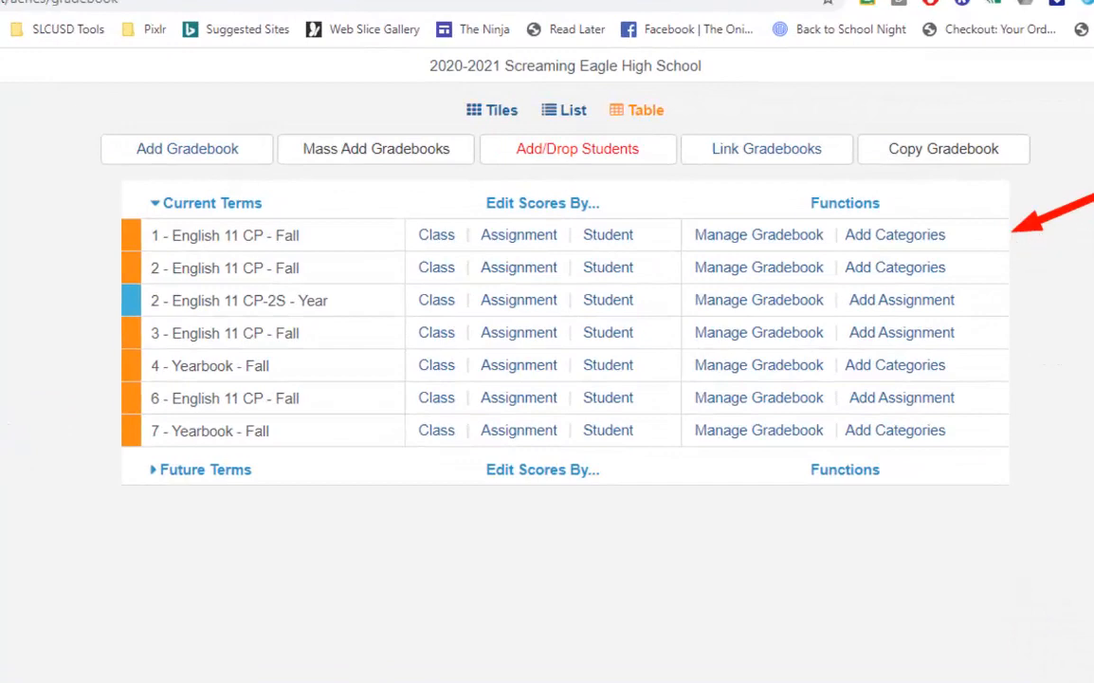
Open category setup for the period 1 English 11 CP Fall gradebook and turn on Doing Weighted Scoring
left_click_drag(1092, 237, 1013, 263)
key("Escape")
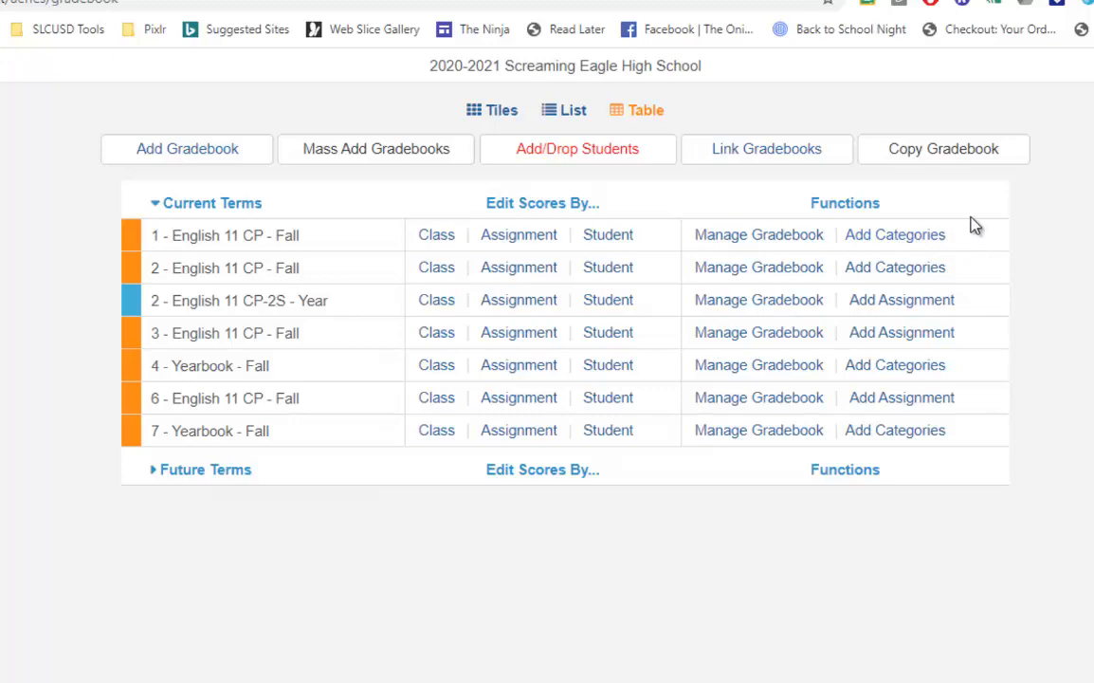
left_click(927, 239)
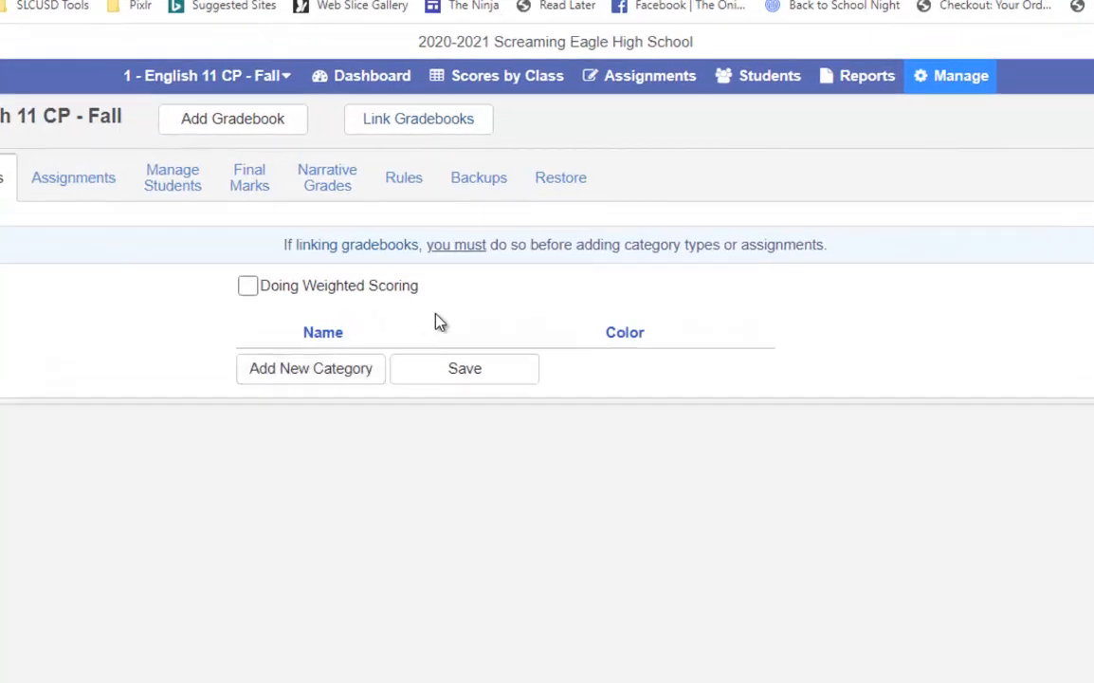
left_click_drag(545, 296, 430, 294)
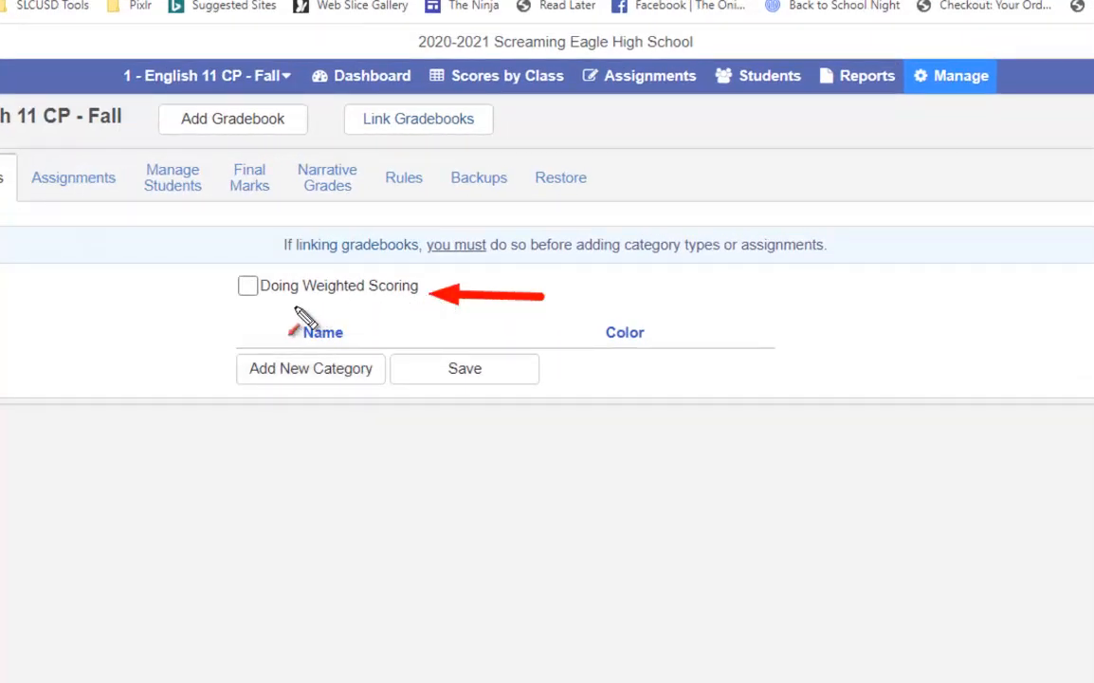
left_click(247, 289)
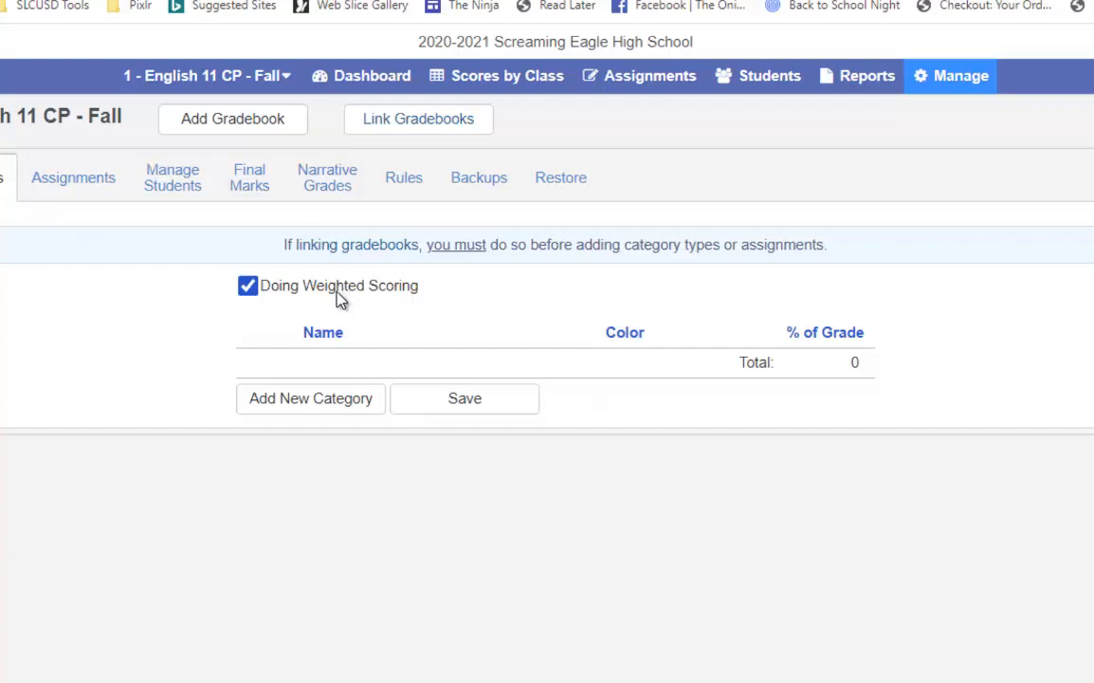
Add a category named Classwork with a light blue color, and add a second blank category
left_click(305, 398)
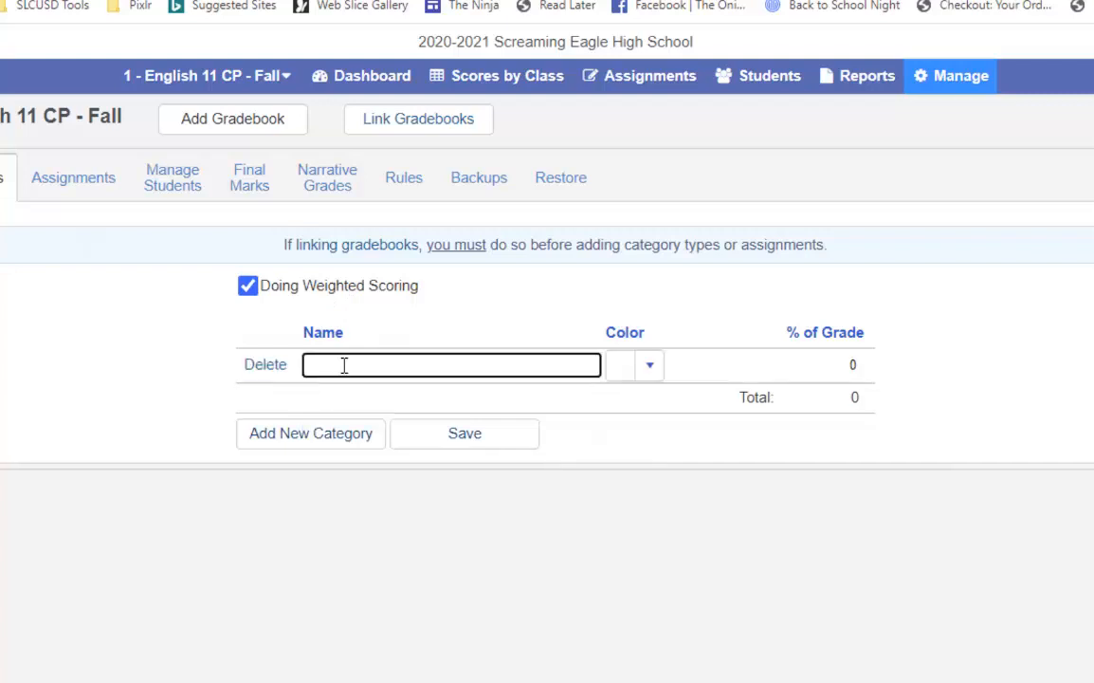
type("Classwork")
left_click(351, 437)
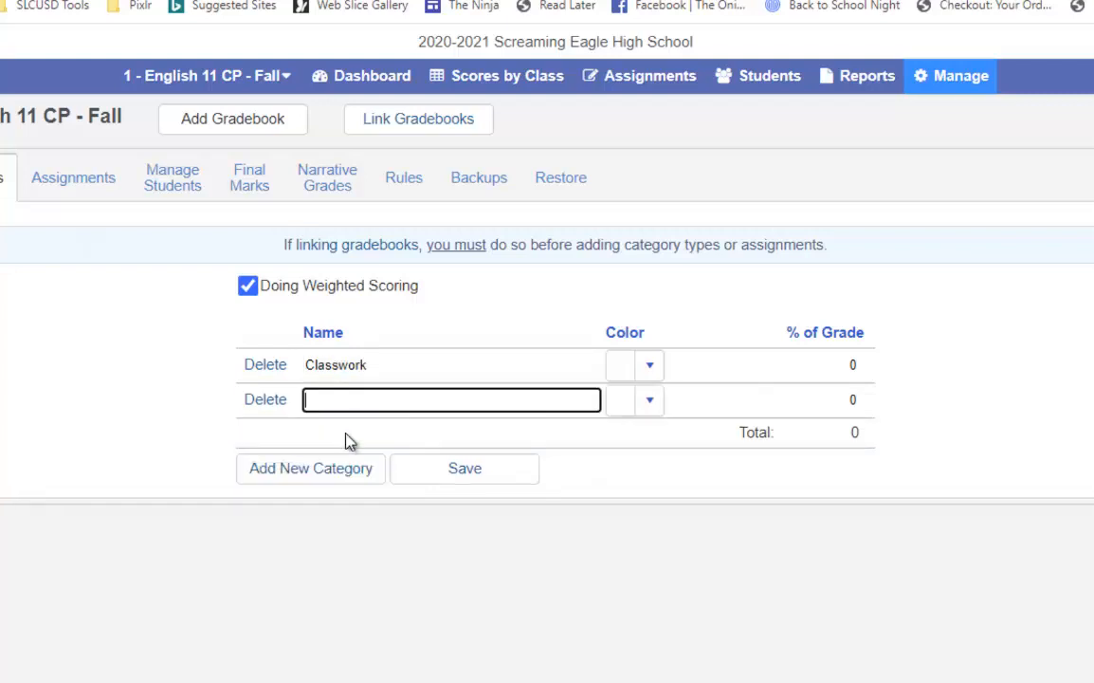
left_click(650, 366)
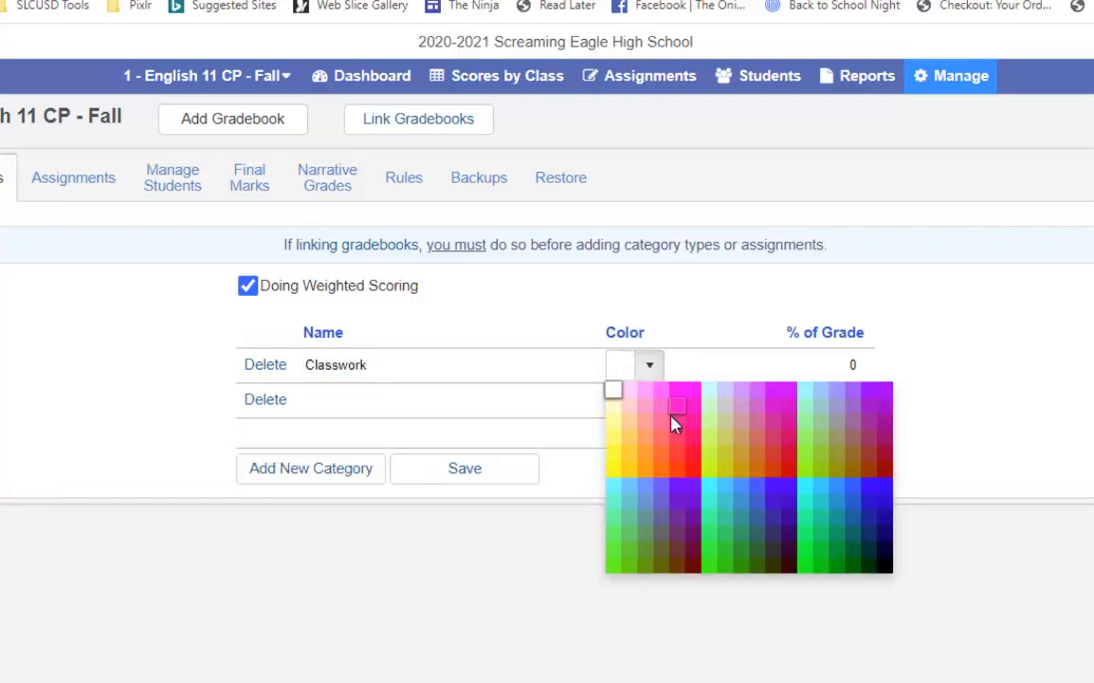
left_click(655, 499)
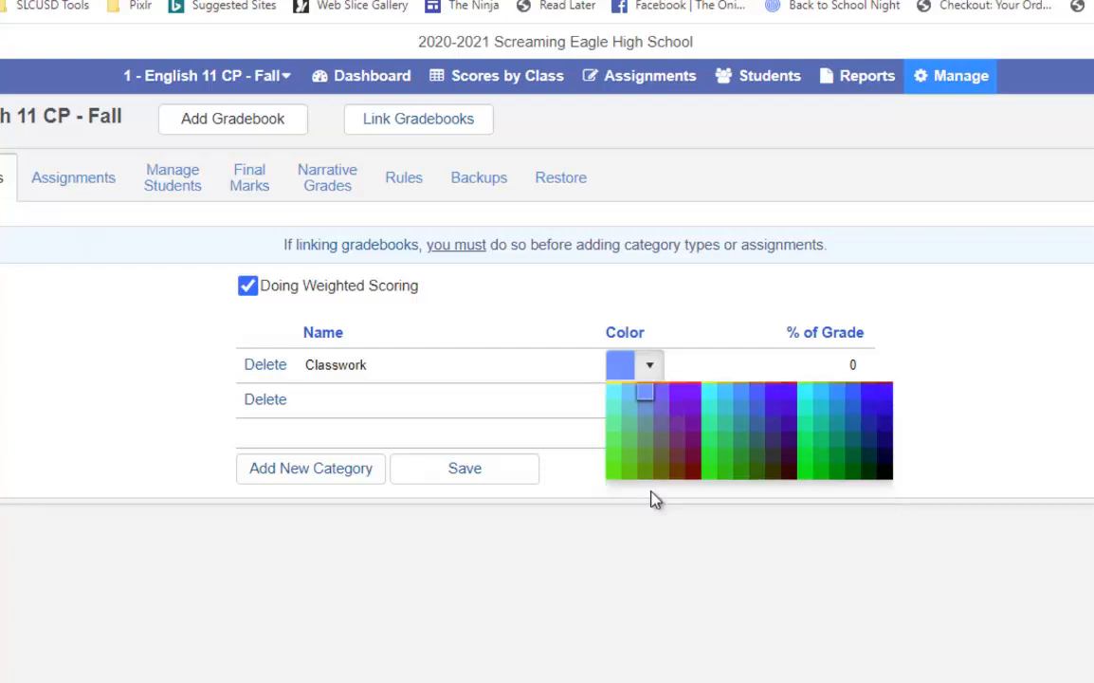
left_click(552, 395)
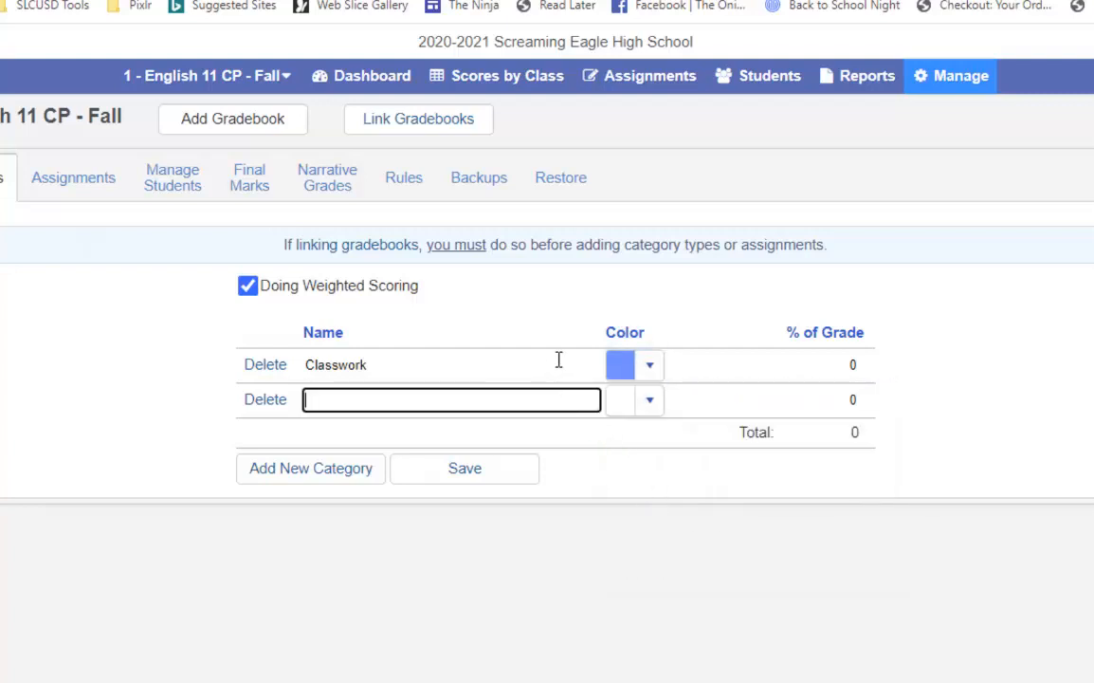
Name the second category Projects with a green color, and add a red Assessments category
type("Por")
key("BackSpace")
key("BackSpace")
type("rojects")
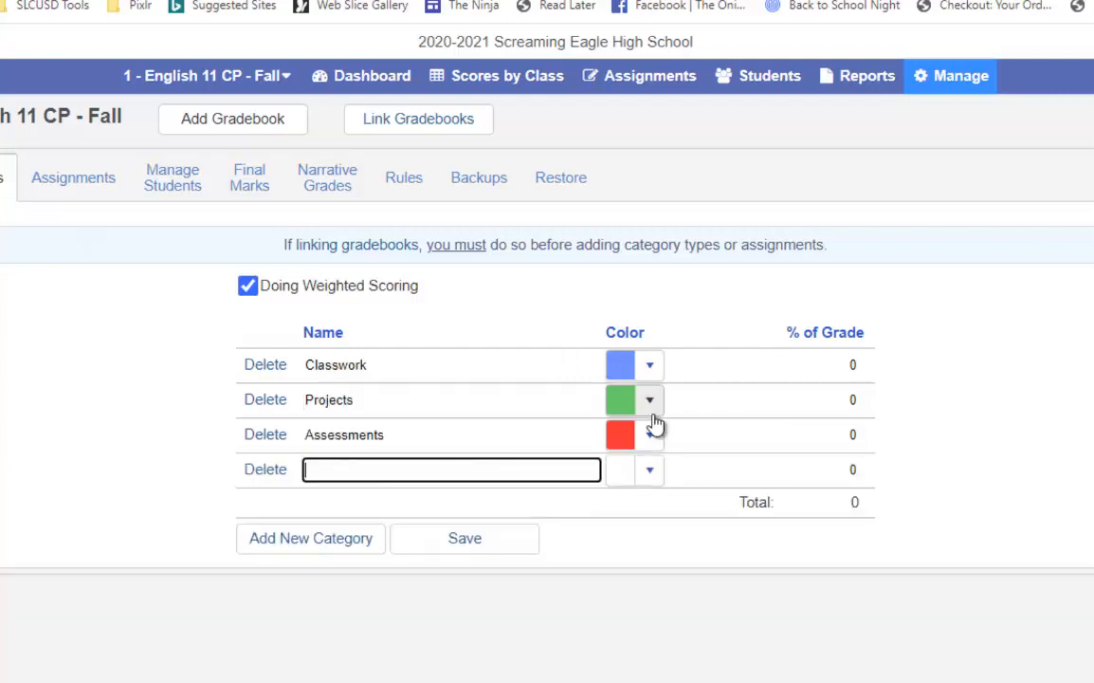
Name the fourth category Participation and give it a yellow color
type("Participation")
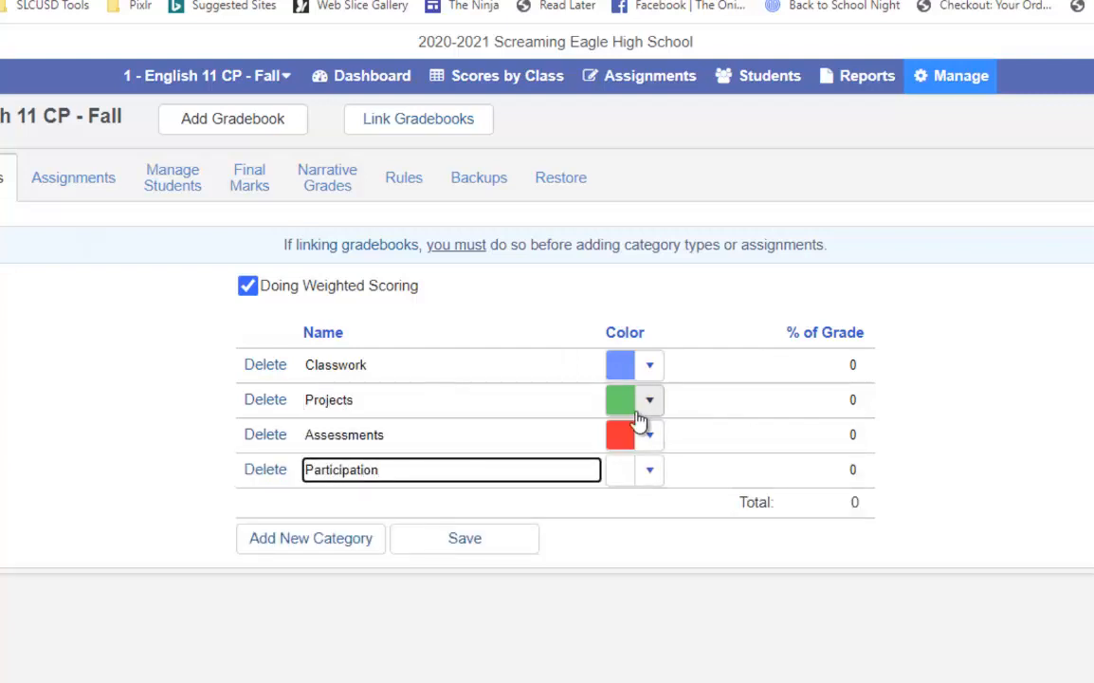
left_click(650, 471)
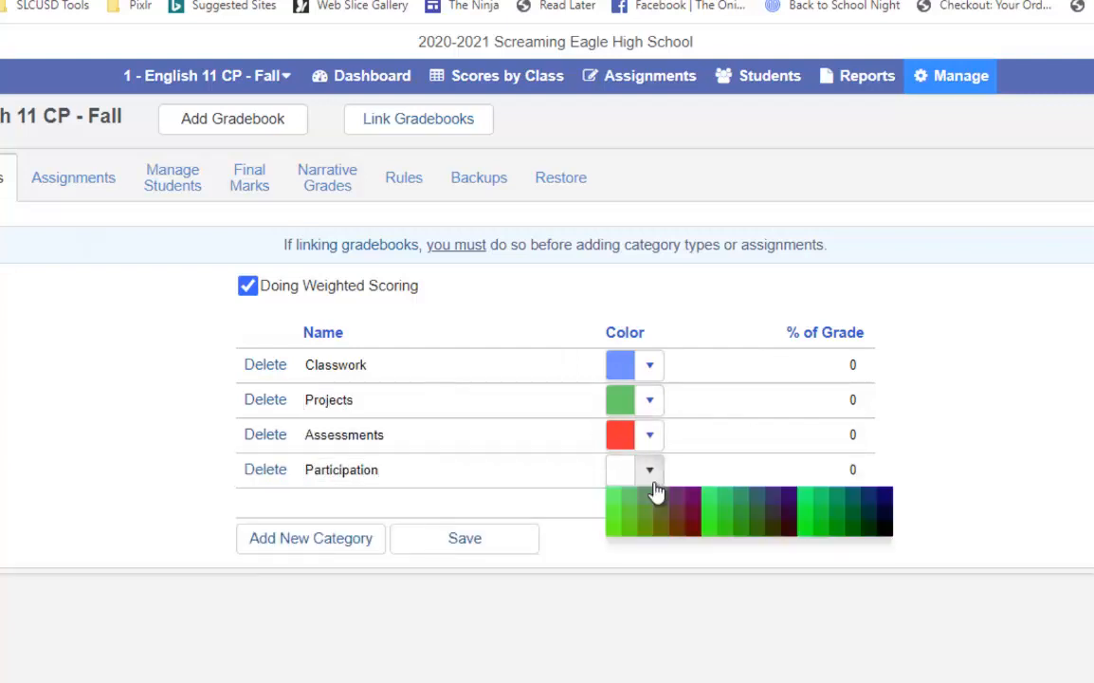
left_click(613, 550)
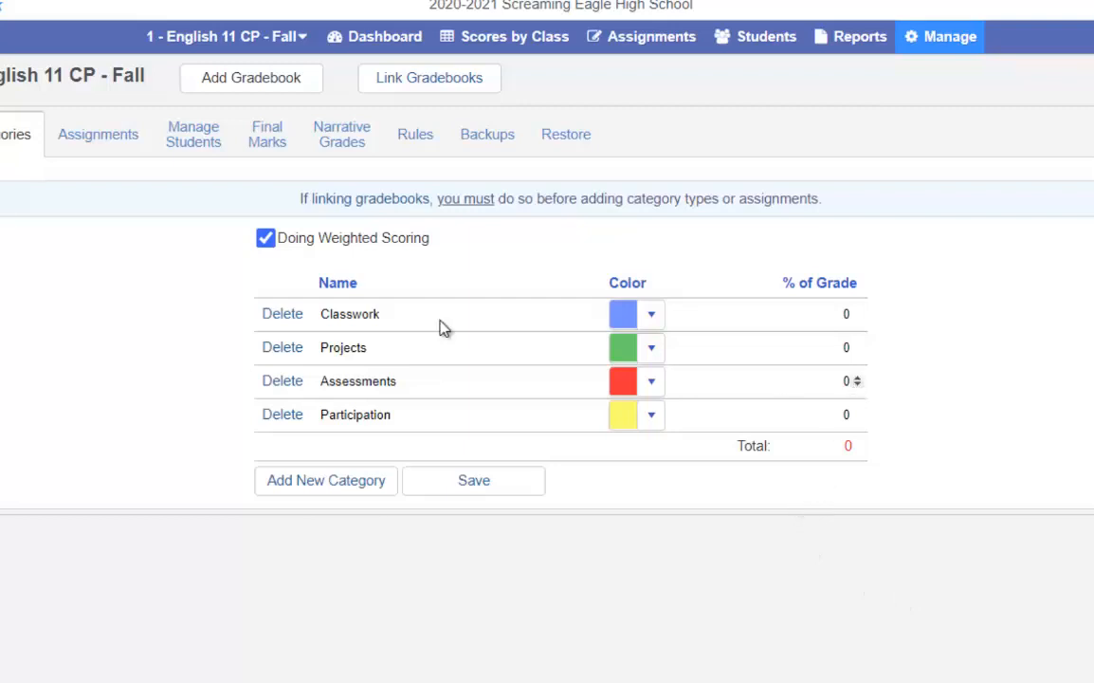
Turn Doing Weighted Scoring off and back on to compare the category list with and without percentages
left_click(266, 239)
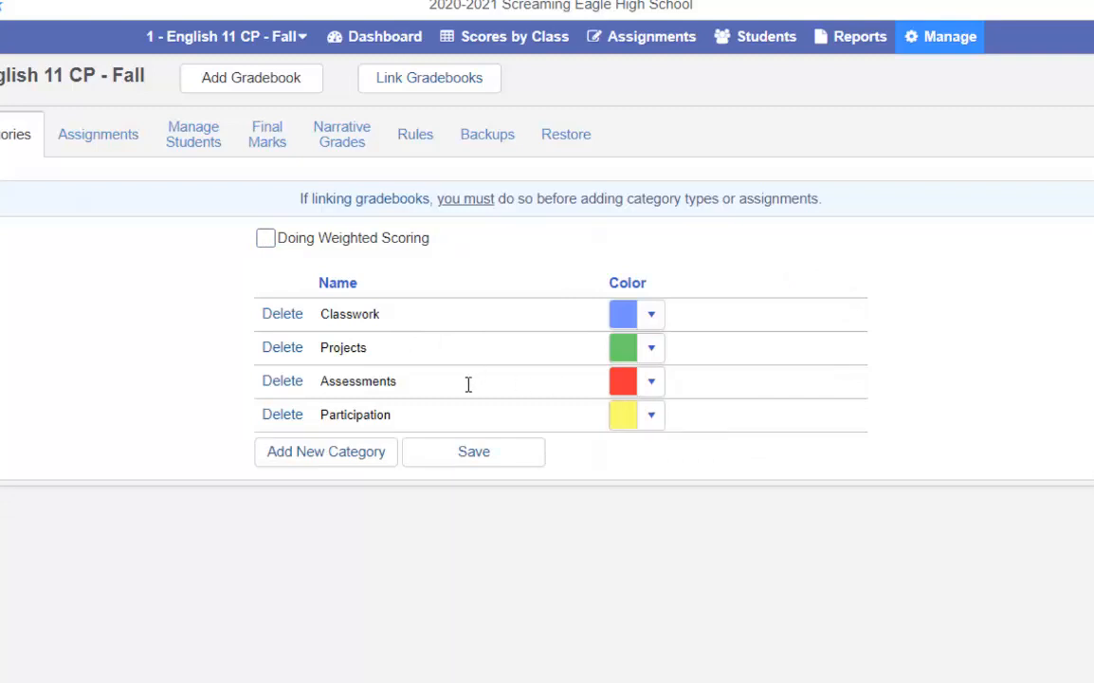
left_click_drag(485, 325, 398, 370)
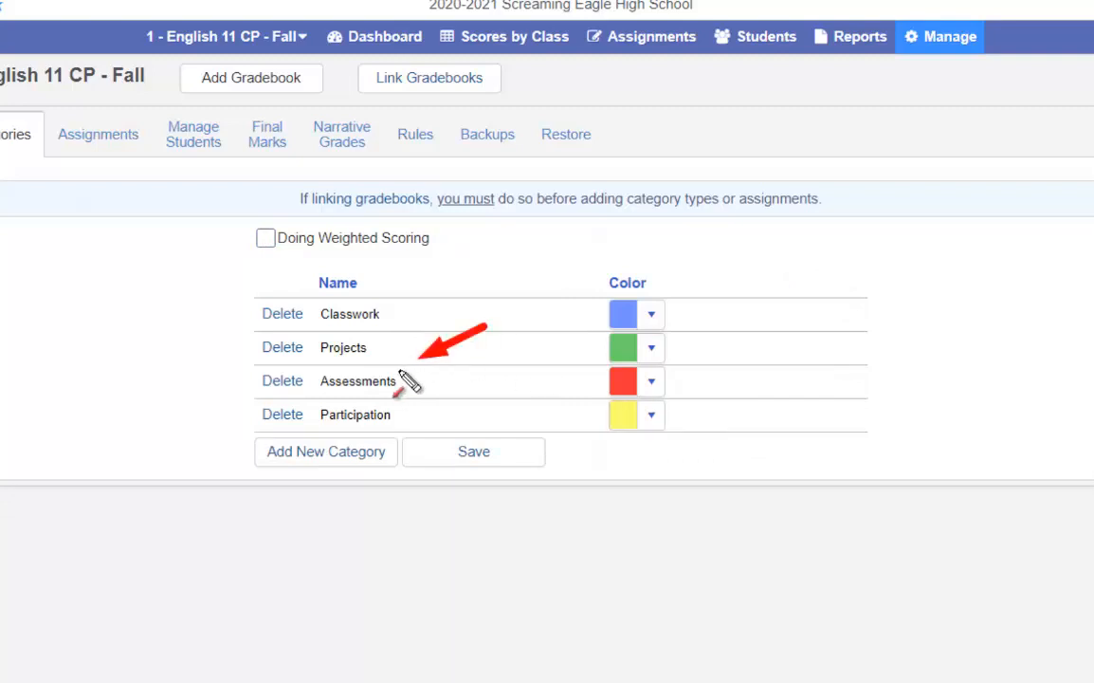
left_click_drag(507, 364, 426, 418)
key("Escape")
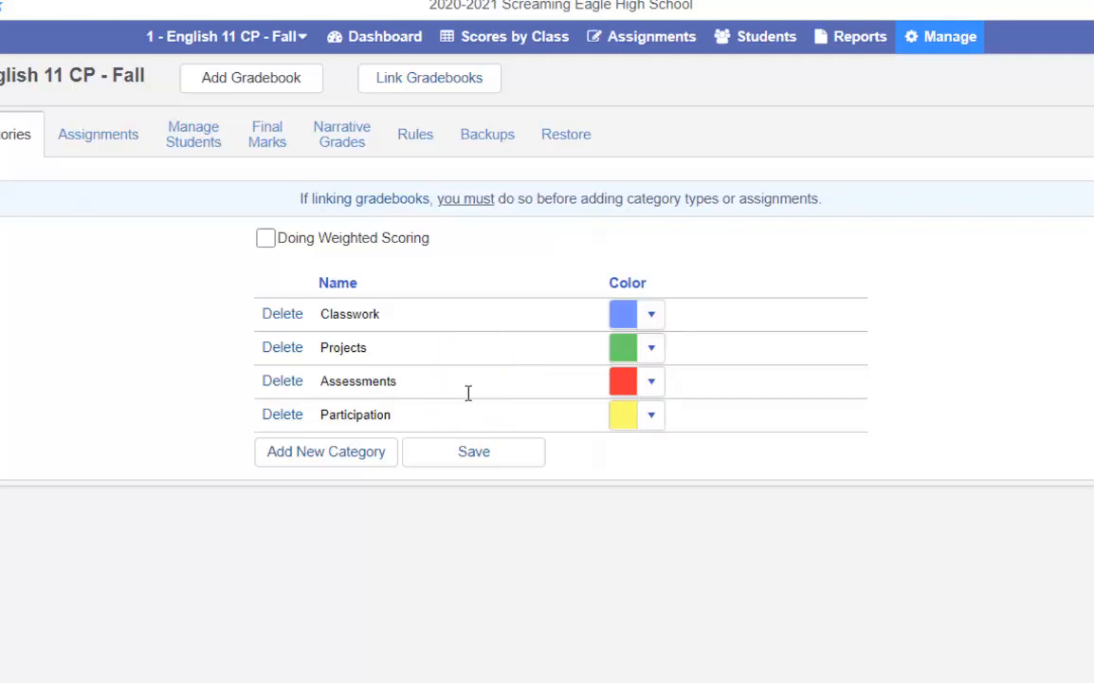
left_click(266, 239)
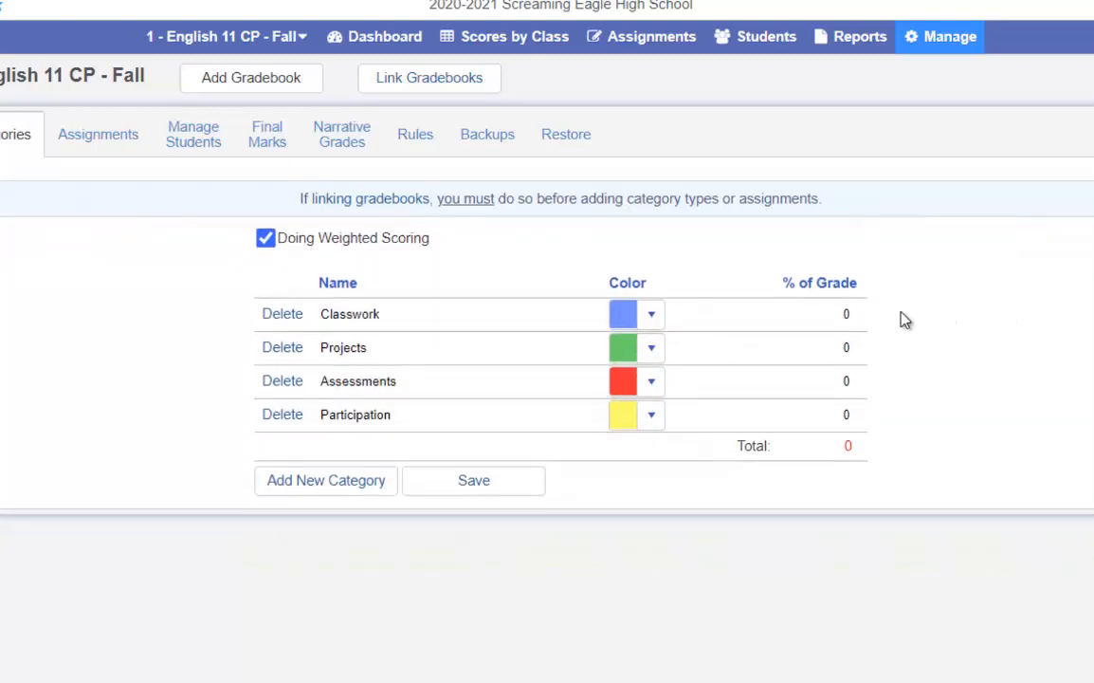
Set the grade percentages to 30 for Classwork, Projects and Assessments and 10 for Participation, and save the categories
left_click(841, 312)
type("30")
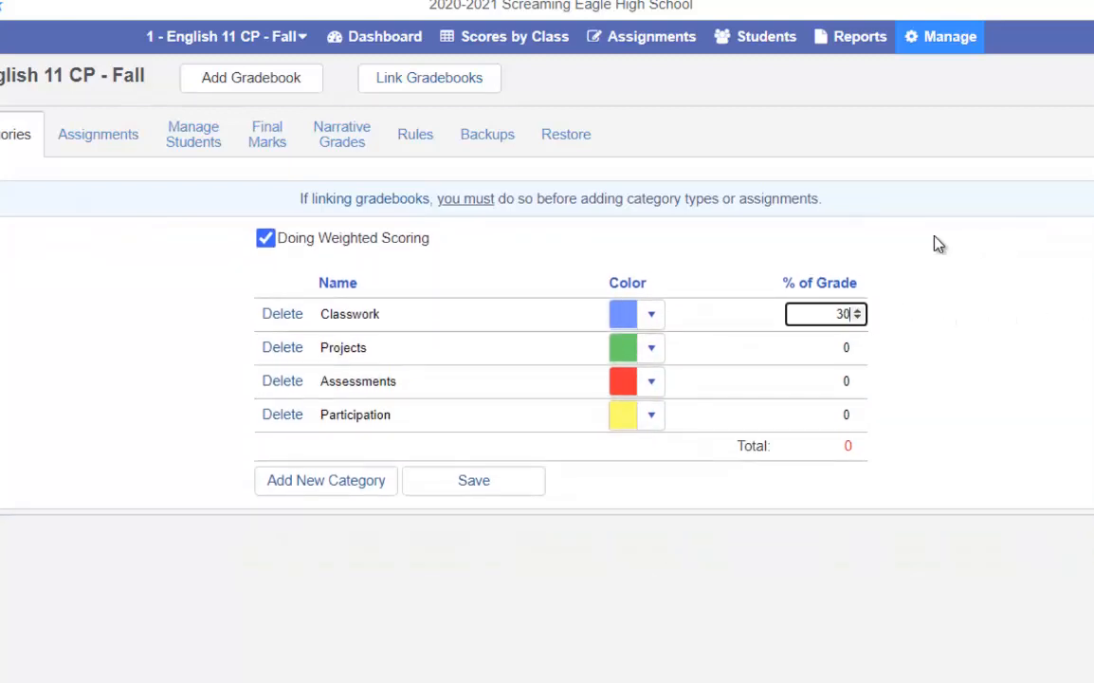
left_click(843, 347)
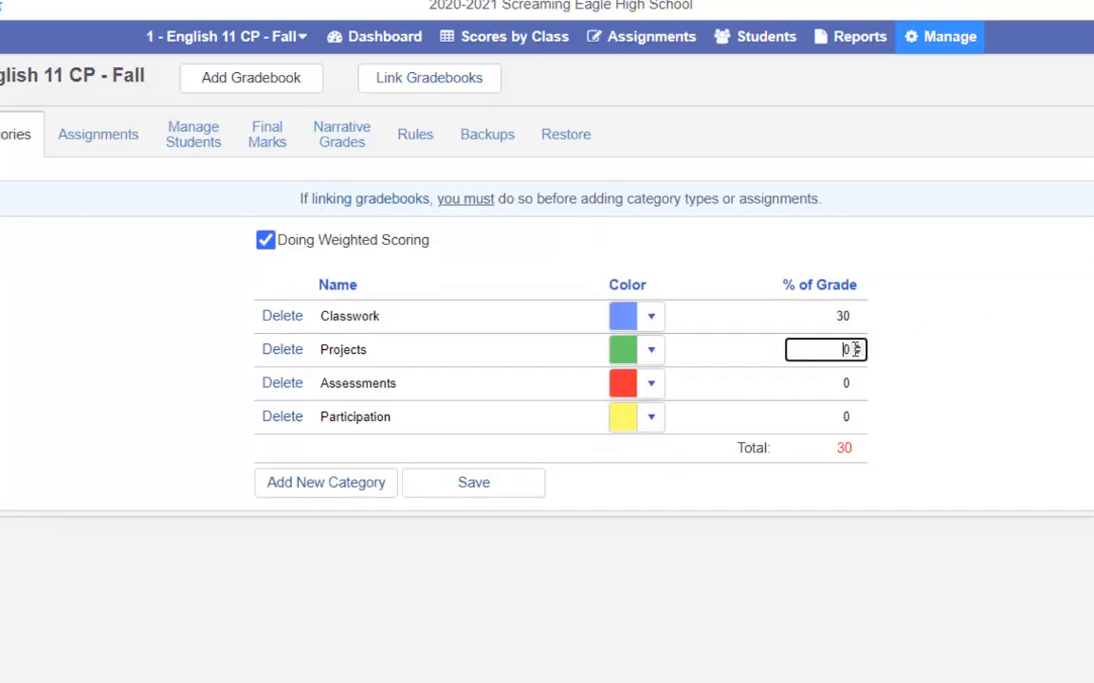
type("30")
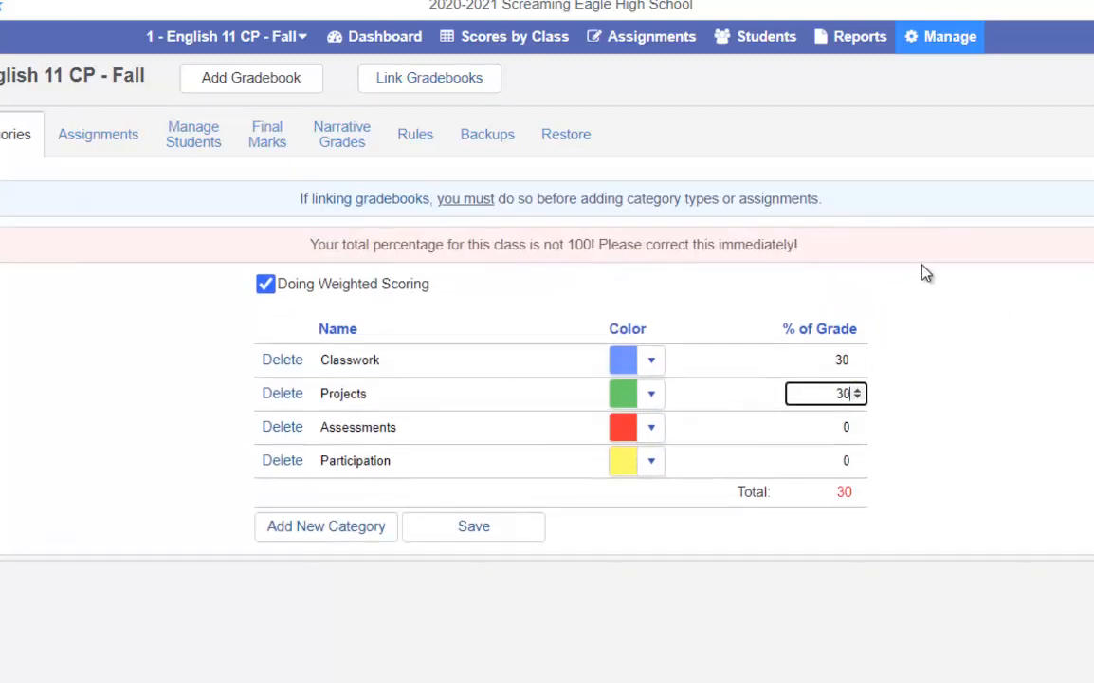
left_click(824, 426)
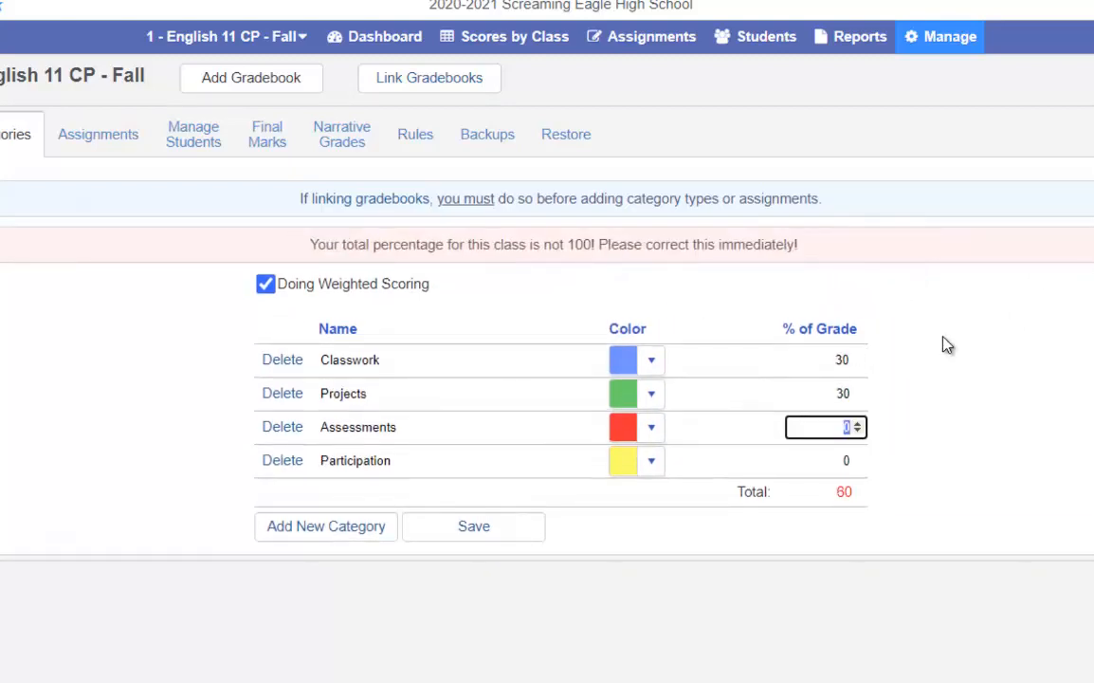
type("30")
left_click(835, 464)
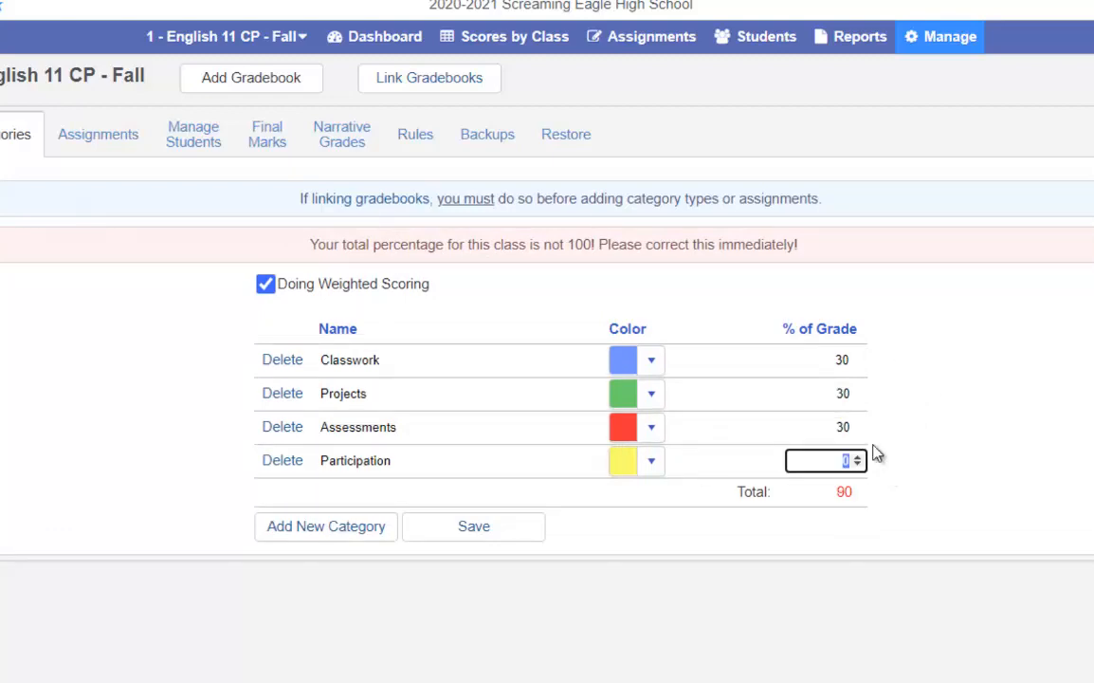
type("10")
left_click(947, 391)
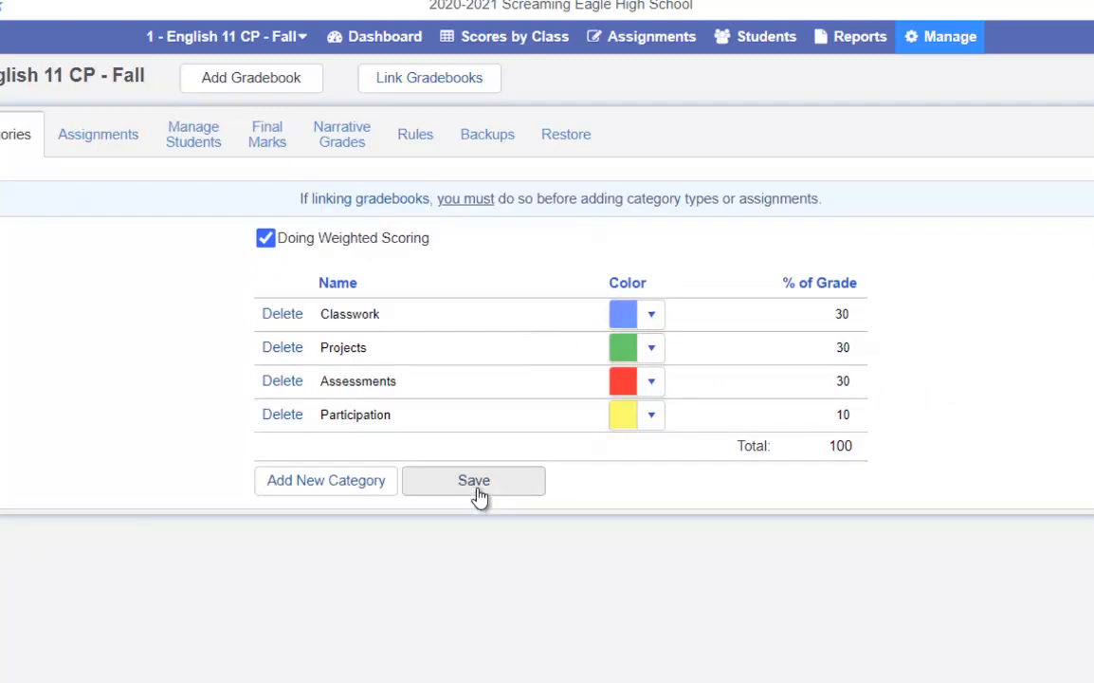
left_click(478, 493)
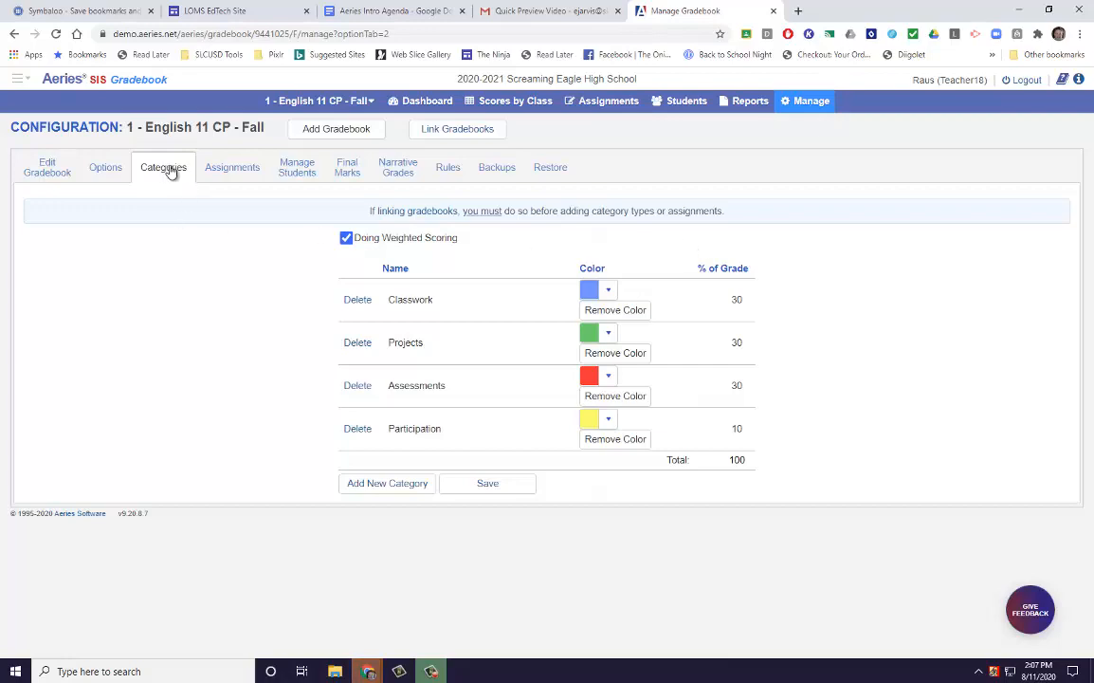
left_click_drag(224, 253, 175, 186)
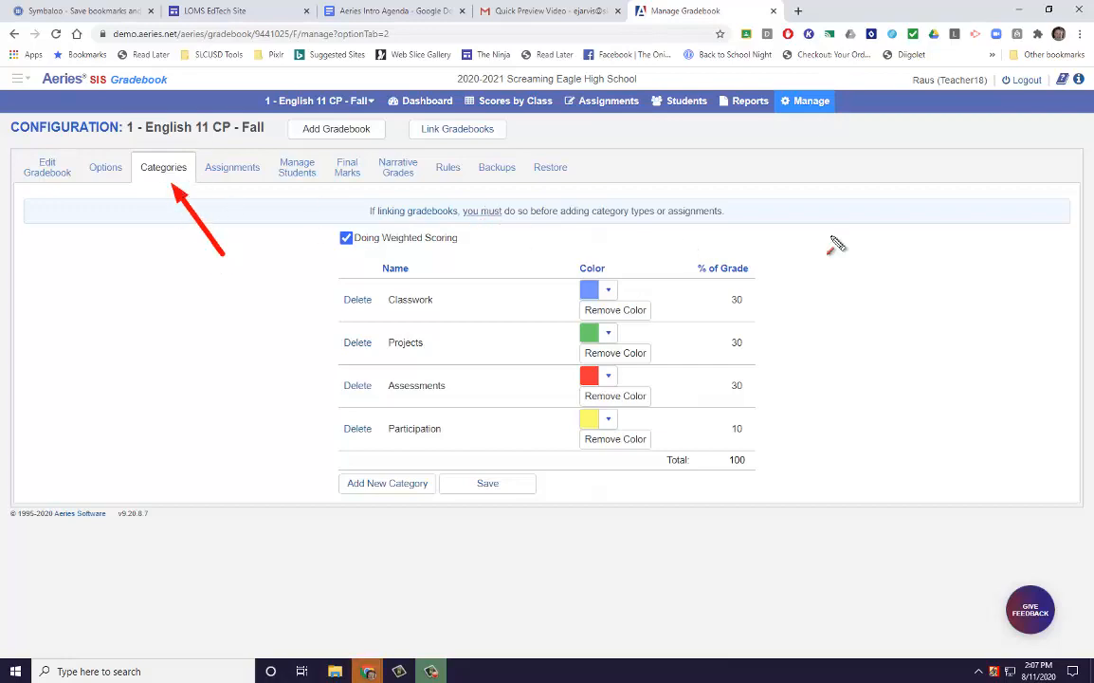
left_click_drag(939, 253, 825, 290)
left_click_drag(865, 314, 754, 368)
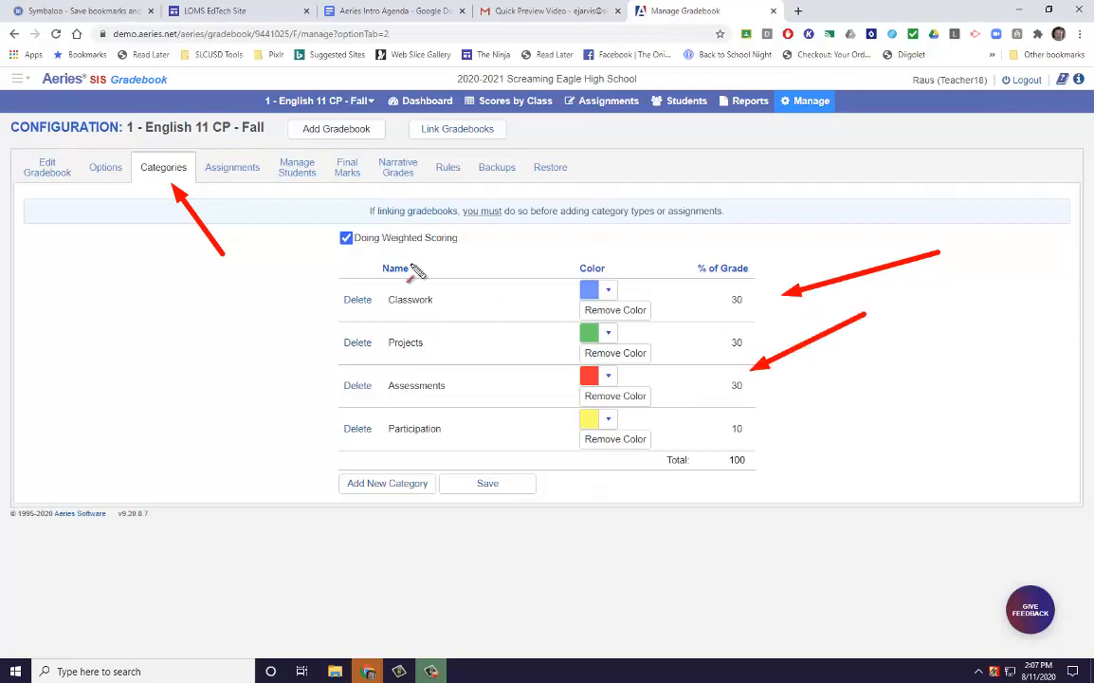
left_click_drag(192, 340, 343, 248)
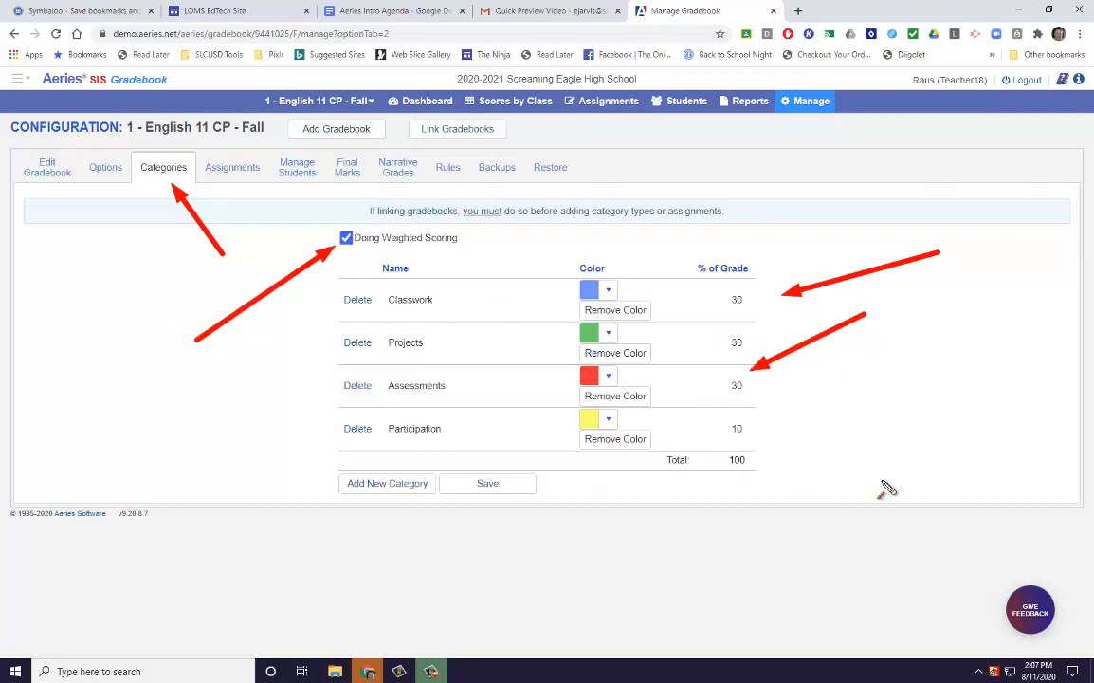
mouse_move(916, 424)
left_mouse_down()
mouse_move(806, 459)
mouse_move(773, 456)
left_mouse_up()
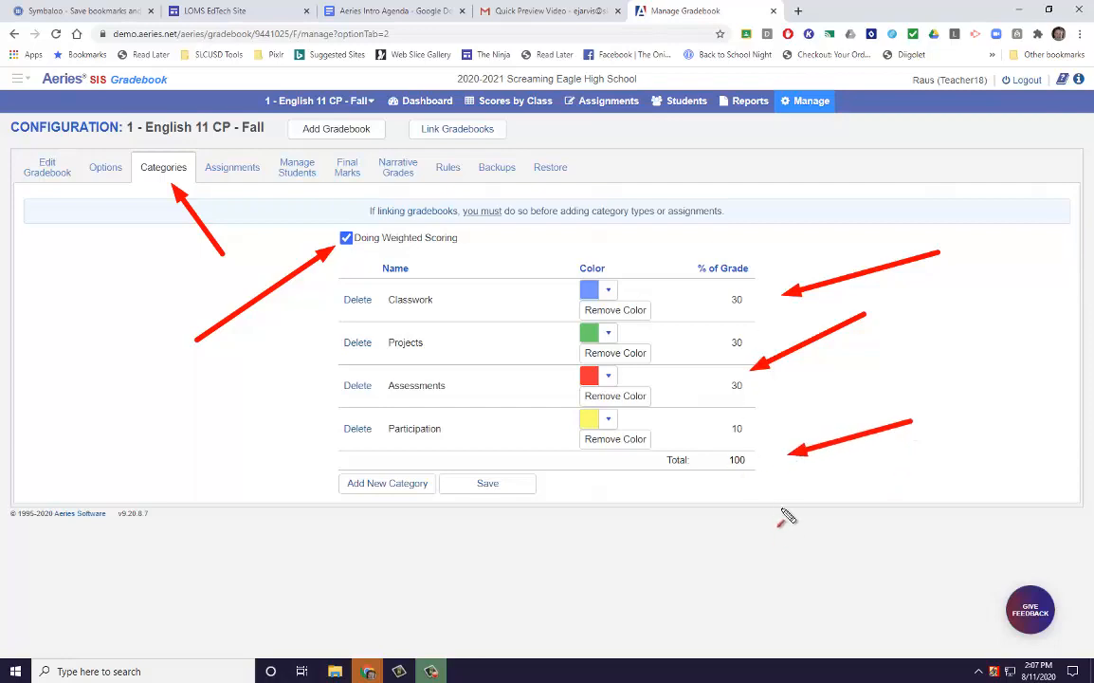
Open the gradebook's options and examine the category weighting, immediate scoring, formative/summative weighting and min/max scaling settings
key("Escape")
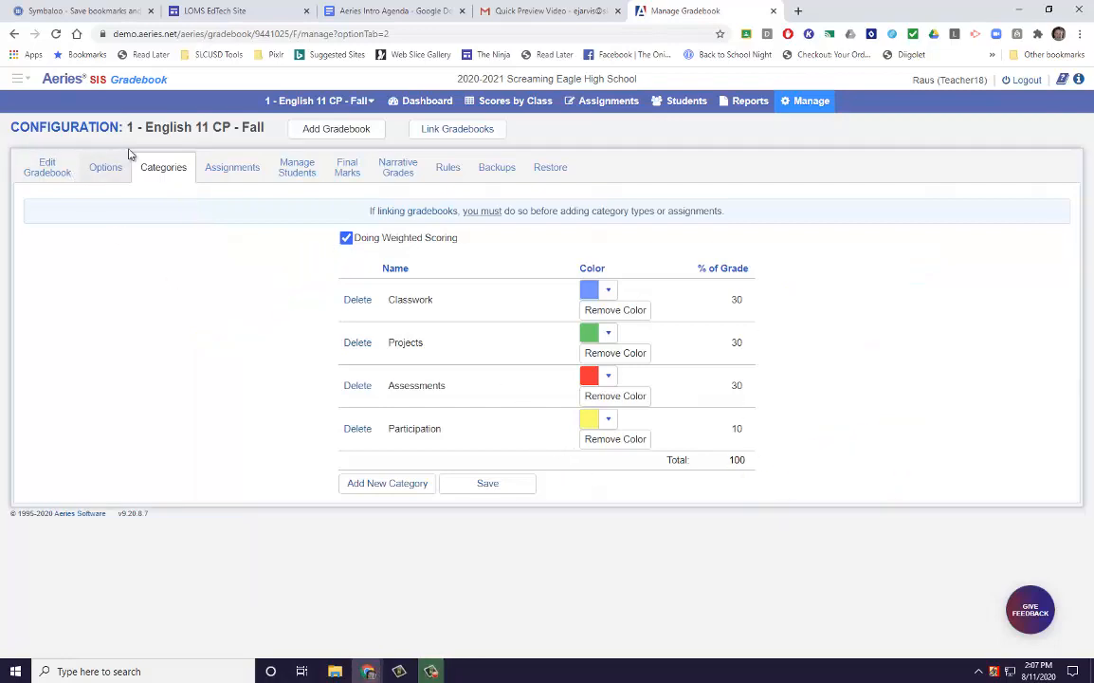
left_click(110, 168)
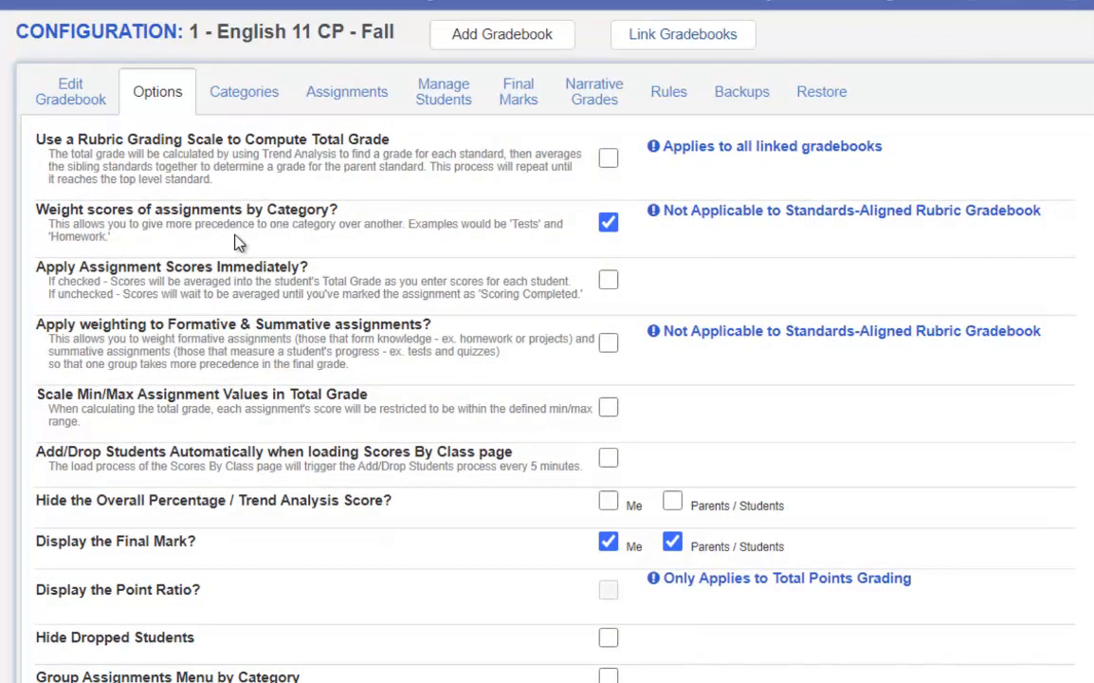
mouse_move(942, 266)
left_mouse_down()
mouse_move(654, 252)
mouse_move(635, 228)
left_mouse_up()
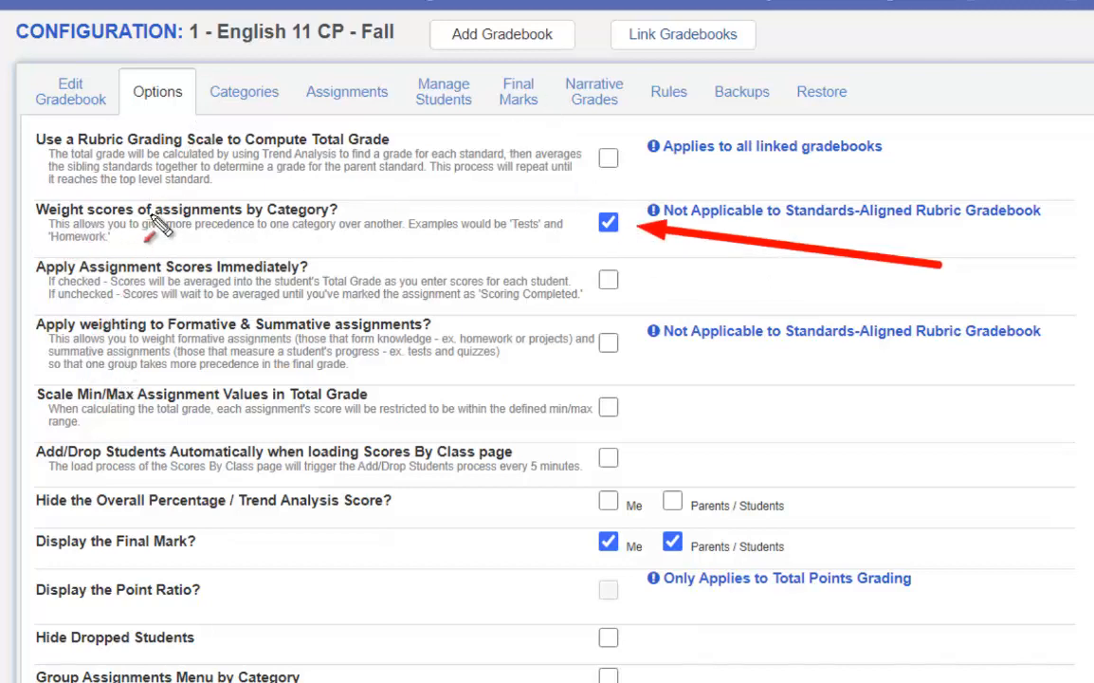
key("Escape")
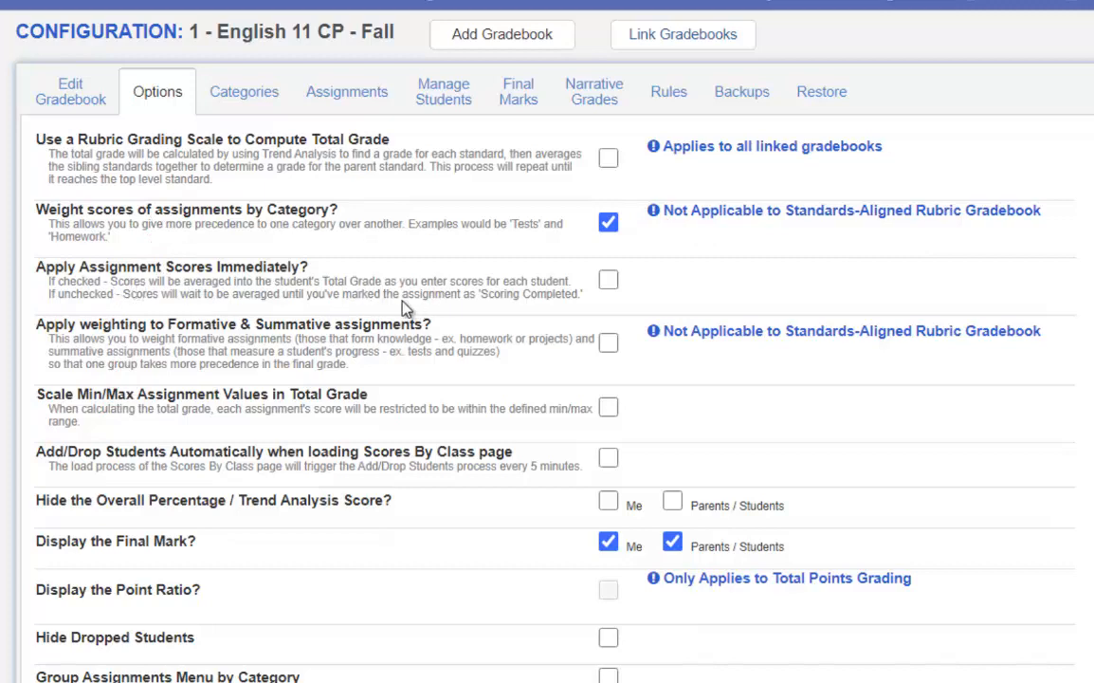
key("ctrl+2")
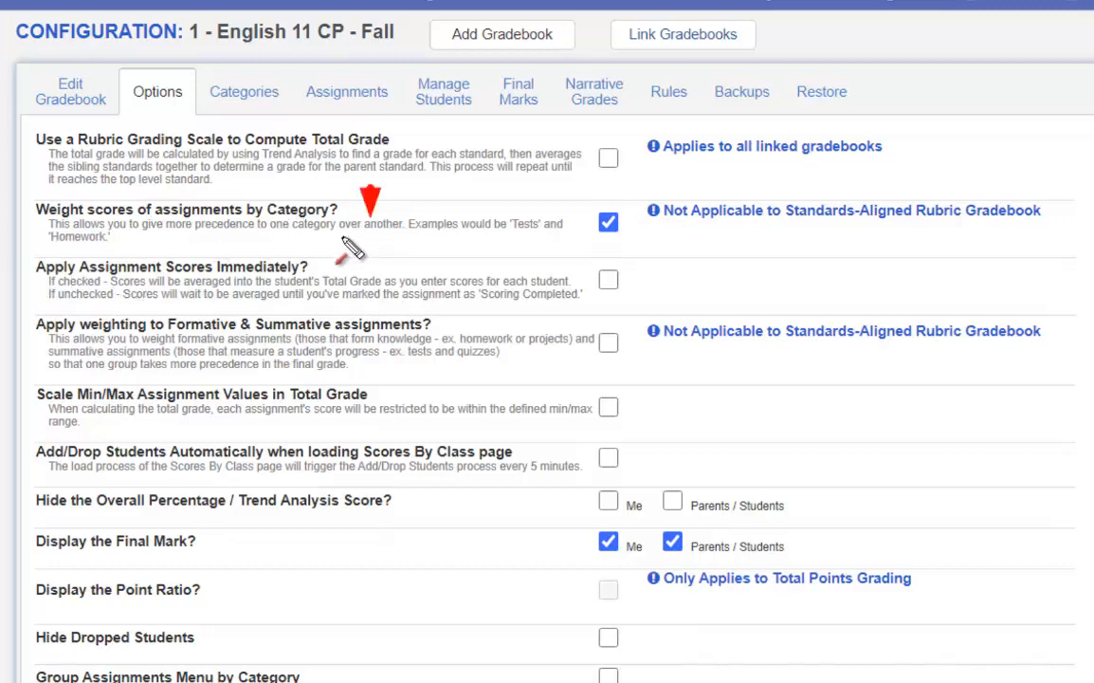
left_click_drag(372, 214, 286, 254)
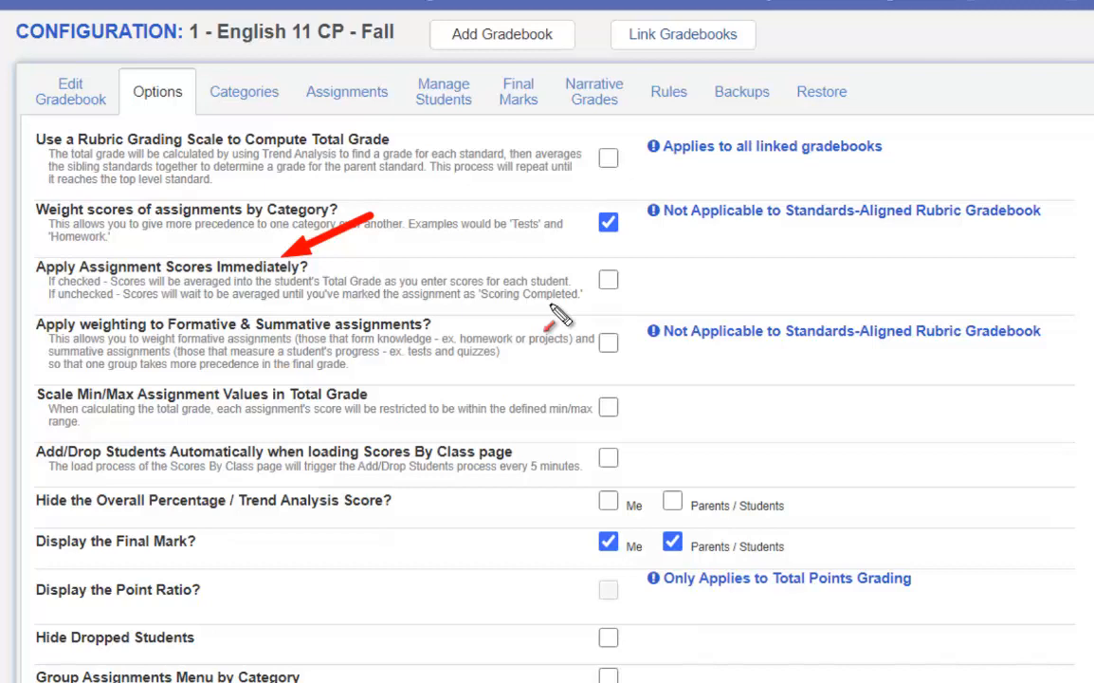
key("Escape")
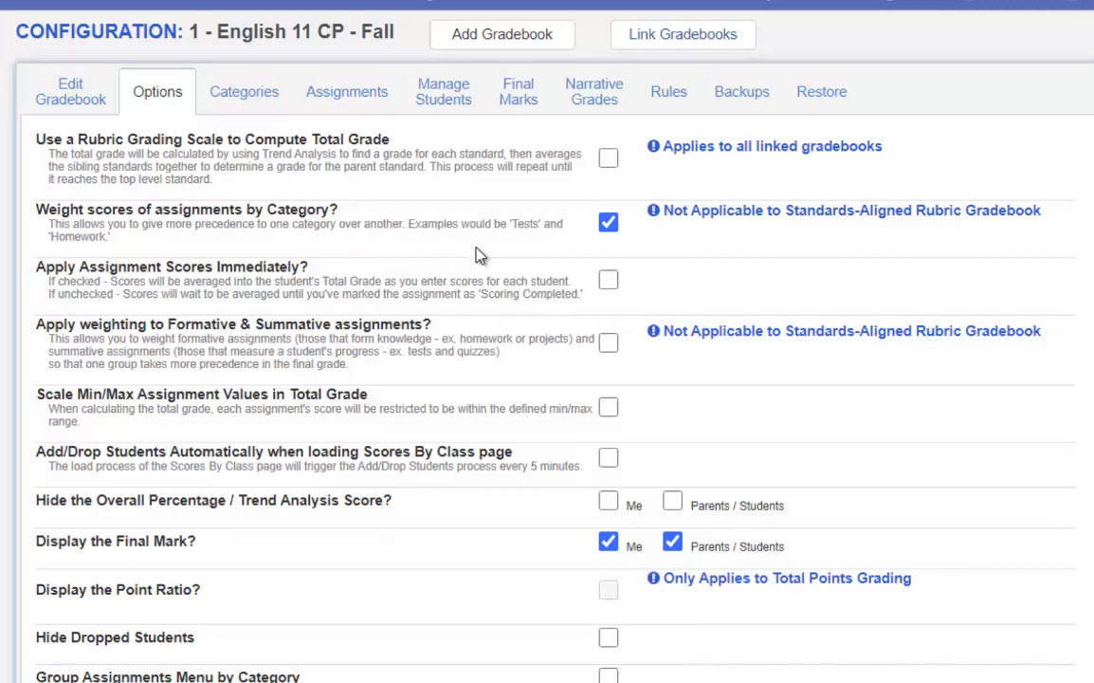
key("ctrl+shift+d")
mouse_move(480, 247)
left_mouse_down()
mouse_move(464, 269)
mouse_move(351, 284)
mouse_move(323, 306)
left_mouse_up()
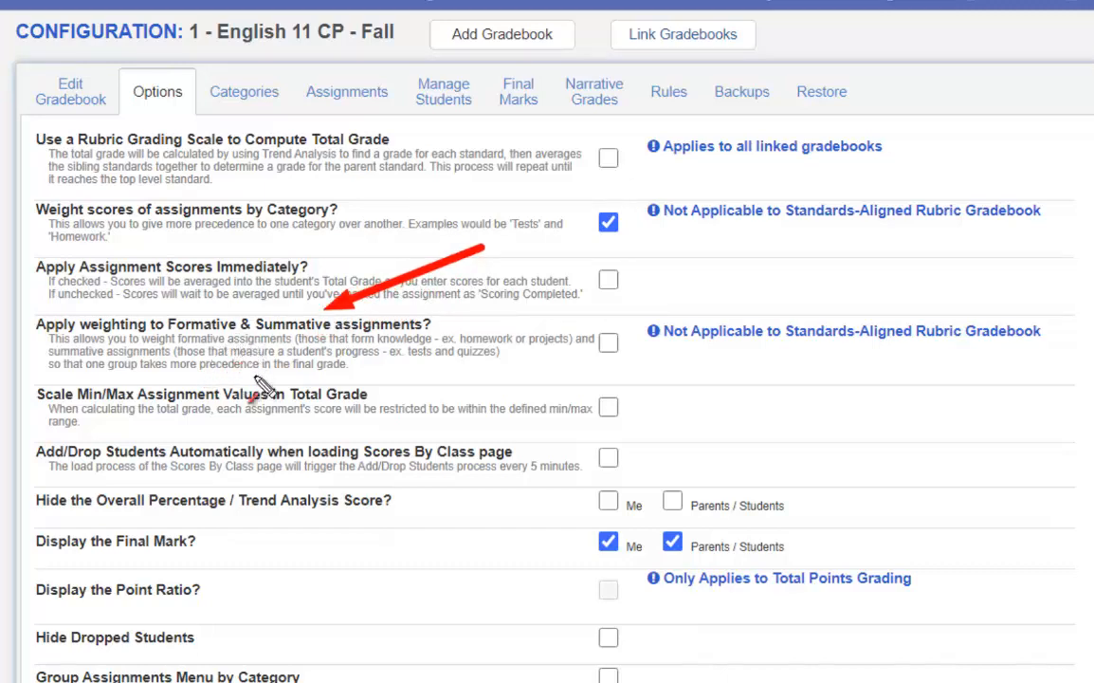
left_click_drag(258, 381, 224, 334)
left_click_drag(323, 365, 299, 327)
key("Escape")
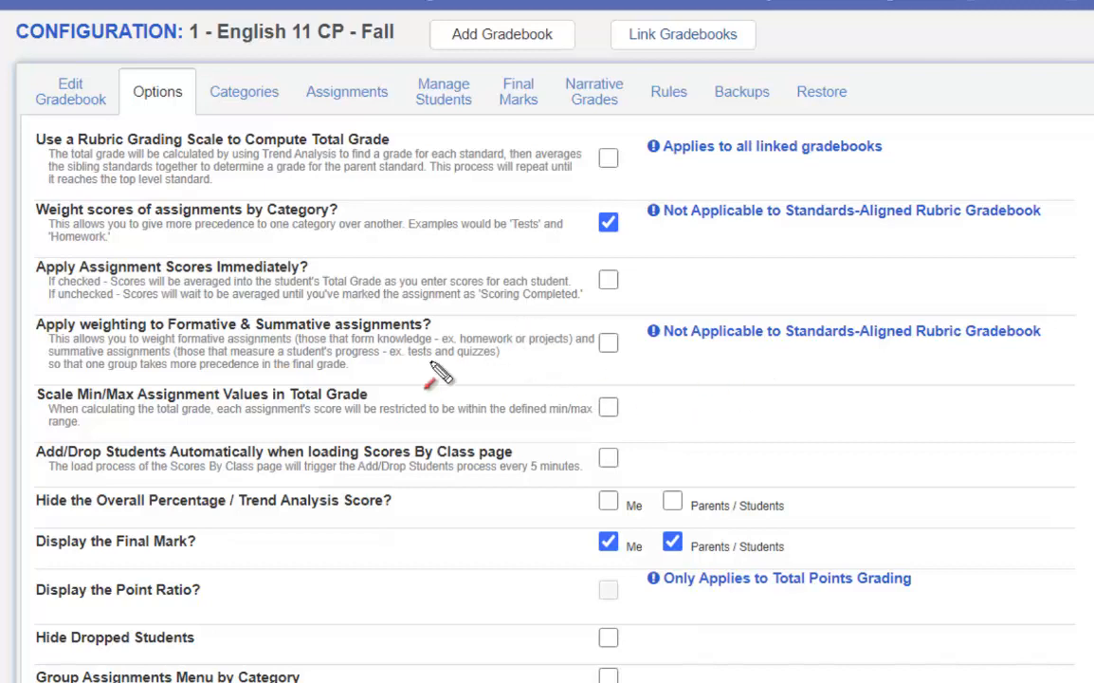
mouse_move(521, 321)
left_mouse_down()
mouse_move(375, 399)
mouse_move(352, 387)
left_mouse_up()
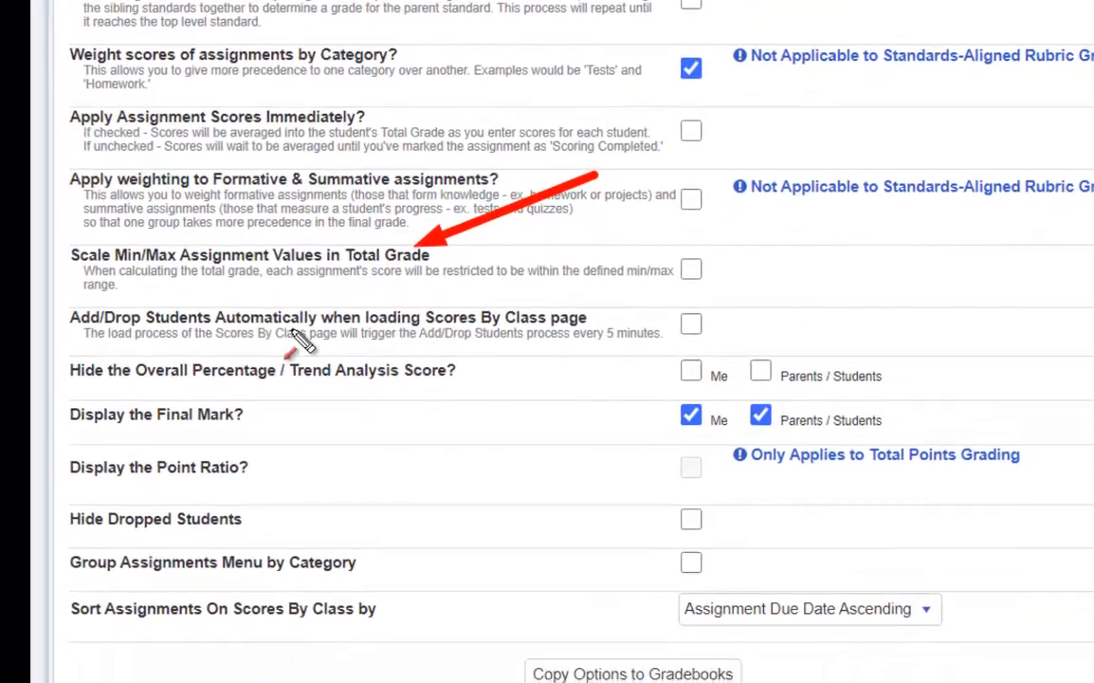
key("Escape")
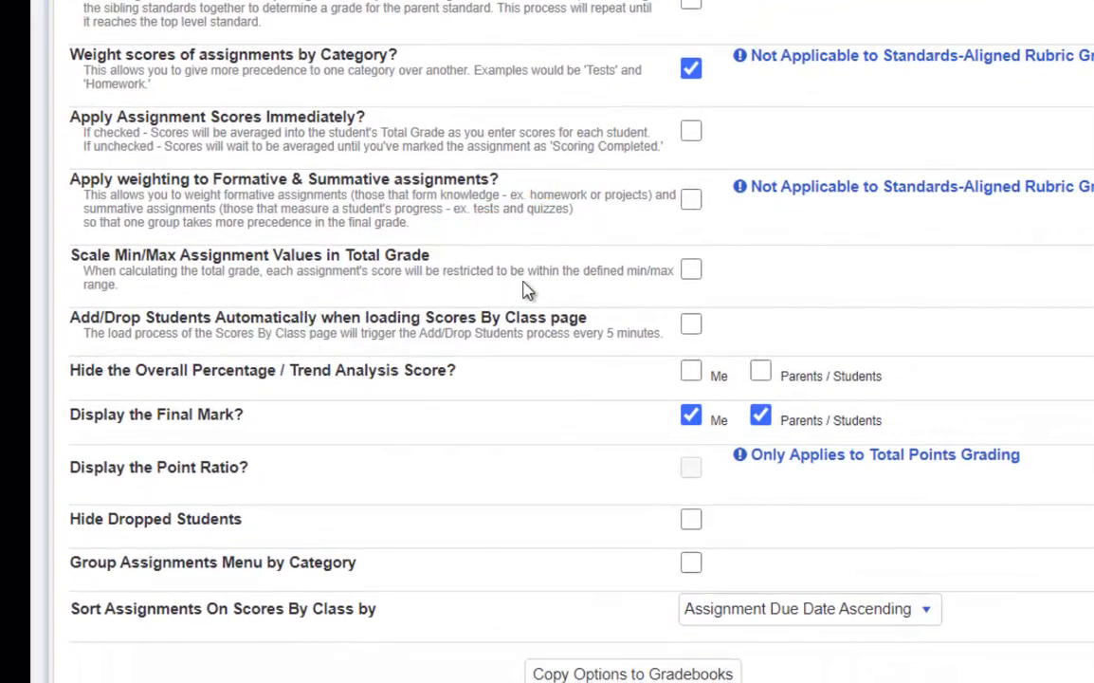
Try turning on Scale Min/Max Assignment Values in Total Grade with a minimum assignment value of 33.3
left_click(691, 269)
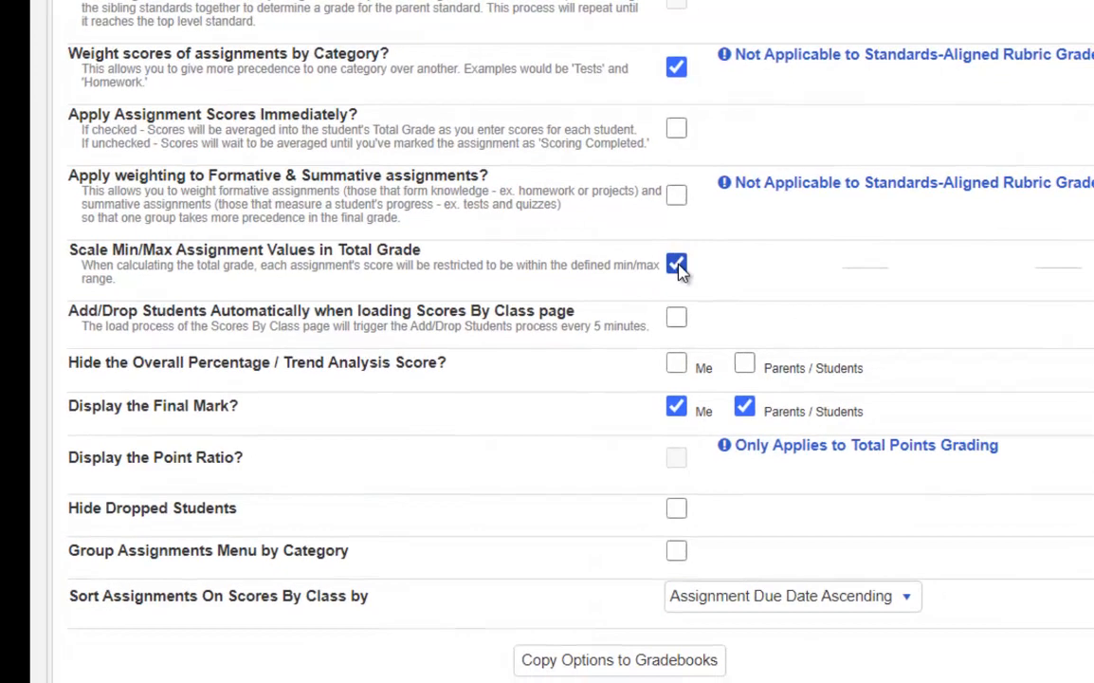
key("ctrl+shift+d")
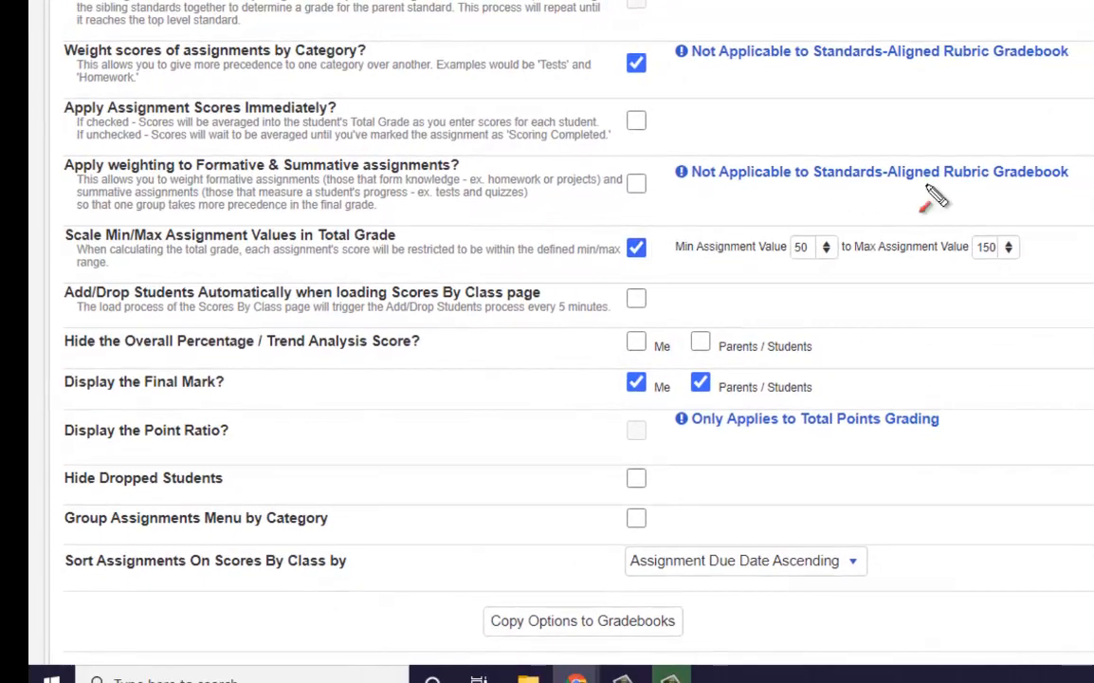
mouse_move(928, 185)
left_mouse_down()
mouse_move(838, 237)
mouse_move(814, 237)
left_mouse_up()
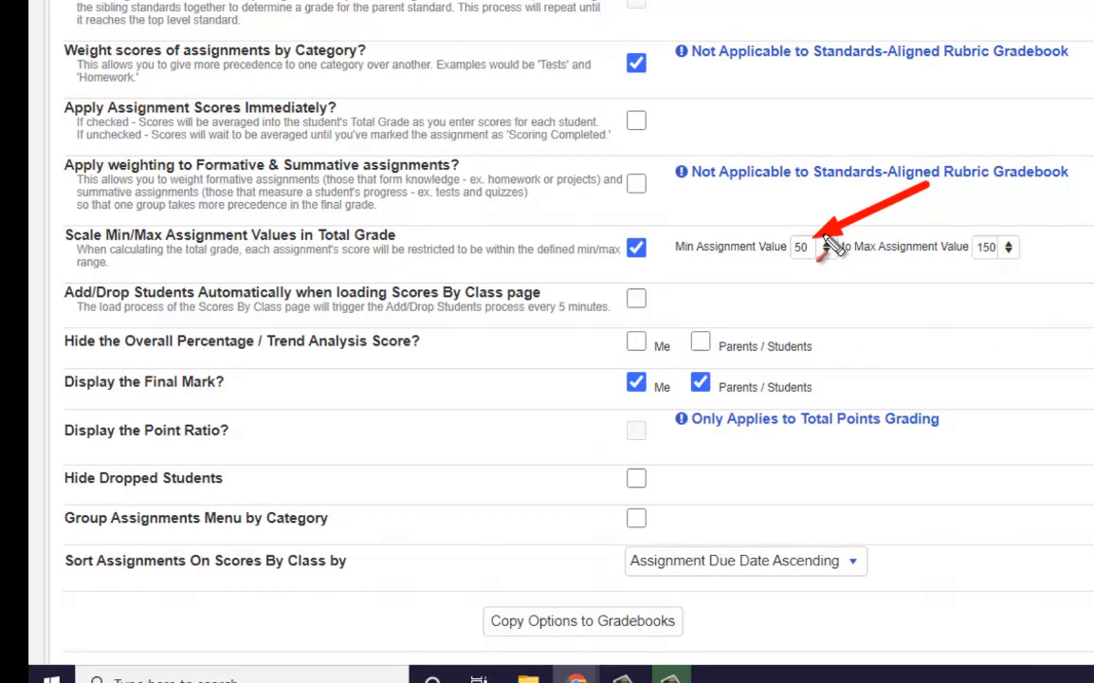
left_click_drag(1055, 201, 1005, 237)
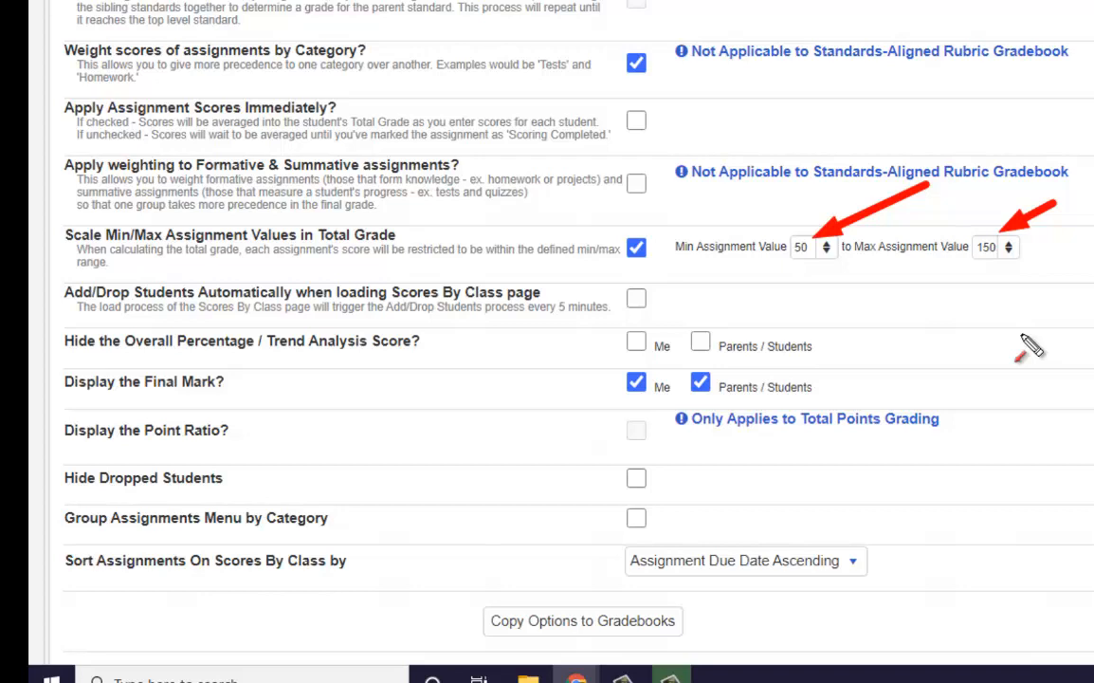
left_click_drag(789, 195, 691, 224)
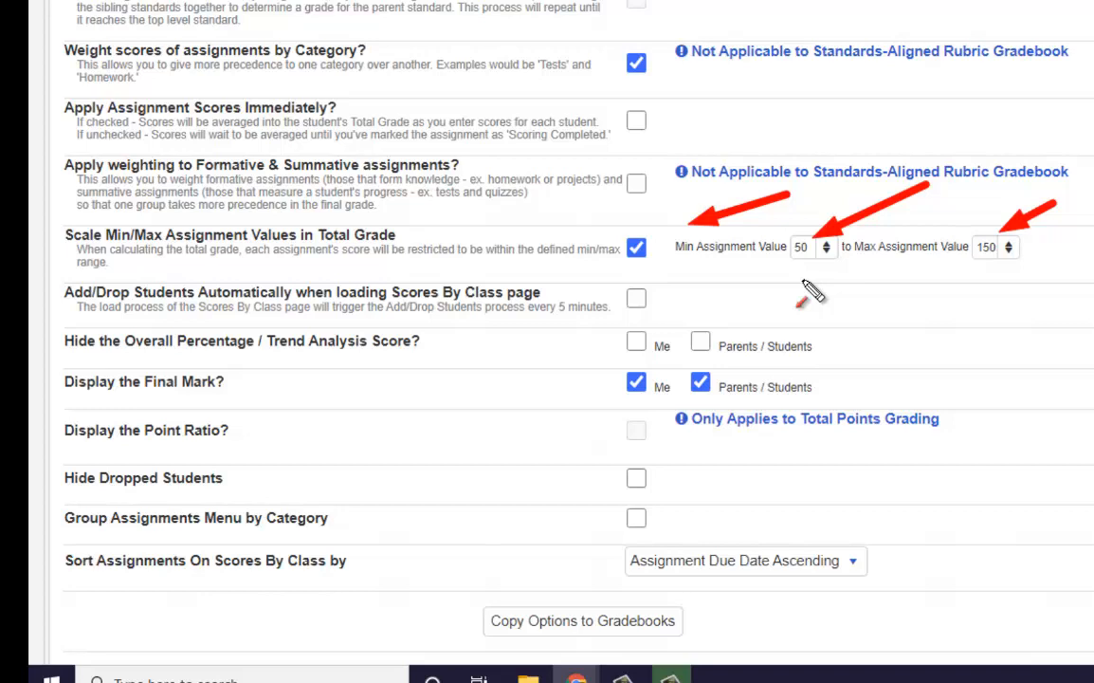
left_click(834, 252)
left_click(834, 252)
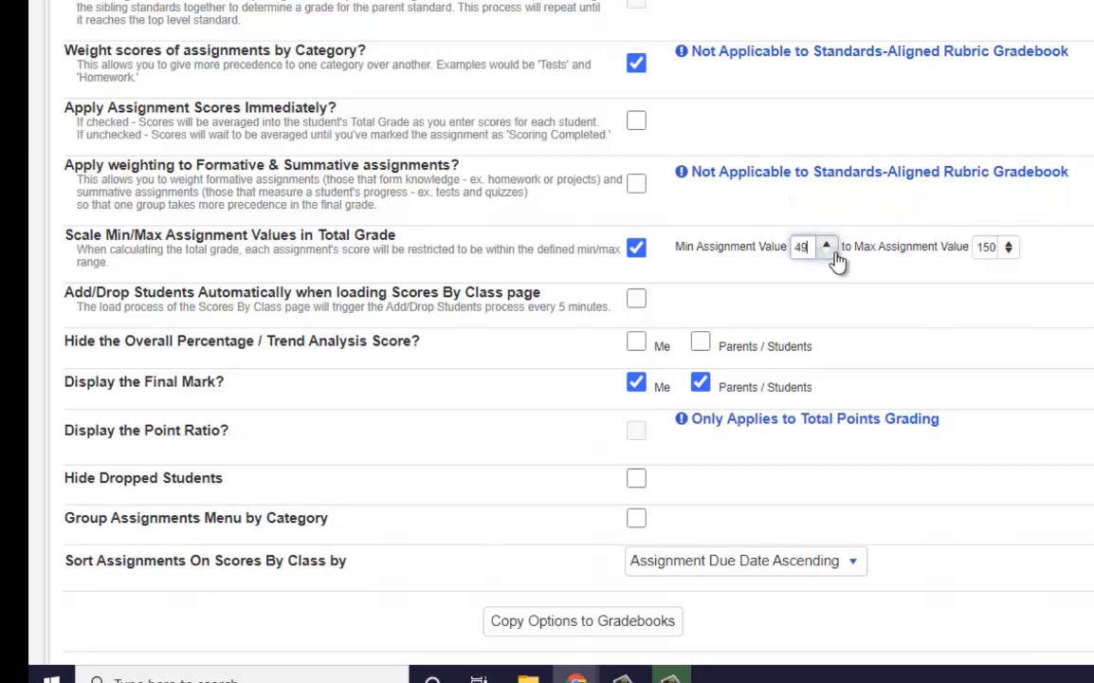
left_click(834, 252)
left_click(828, 251)
mouse_move(812, 247)
left_mouse_down()
mouse_move(802, 239)
mouse_move(819, 253)
left_mouse_up()
type("33.3")
left_click_drag(1092, 210, 1021, 249)
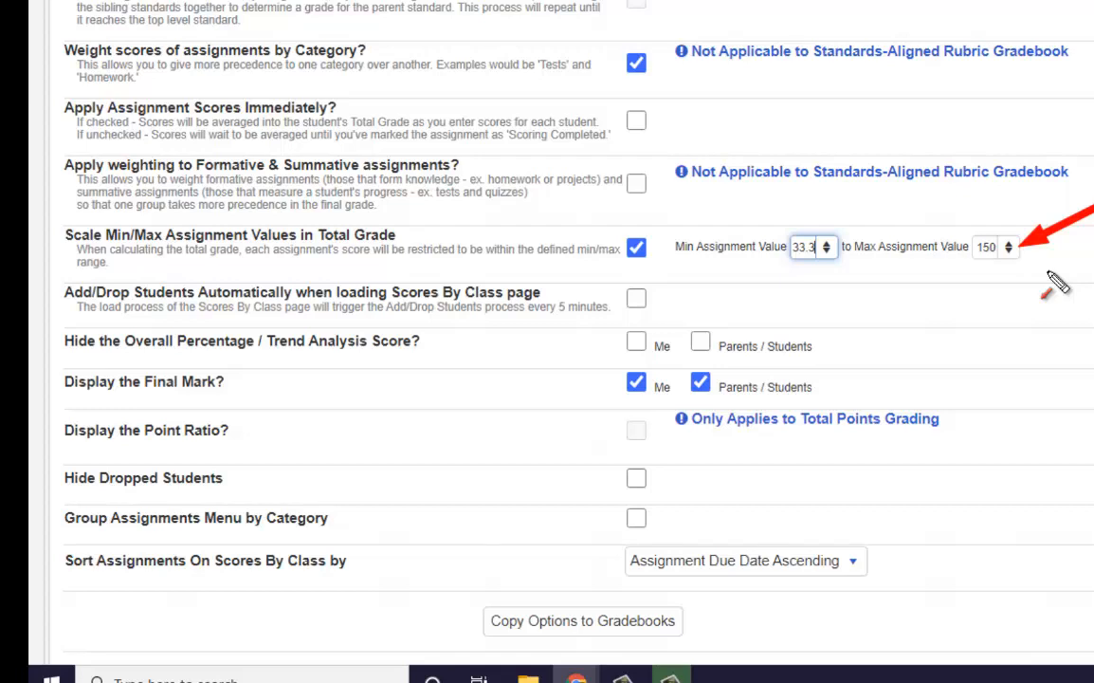
key("Escape")
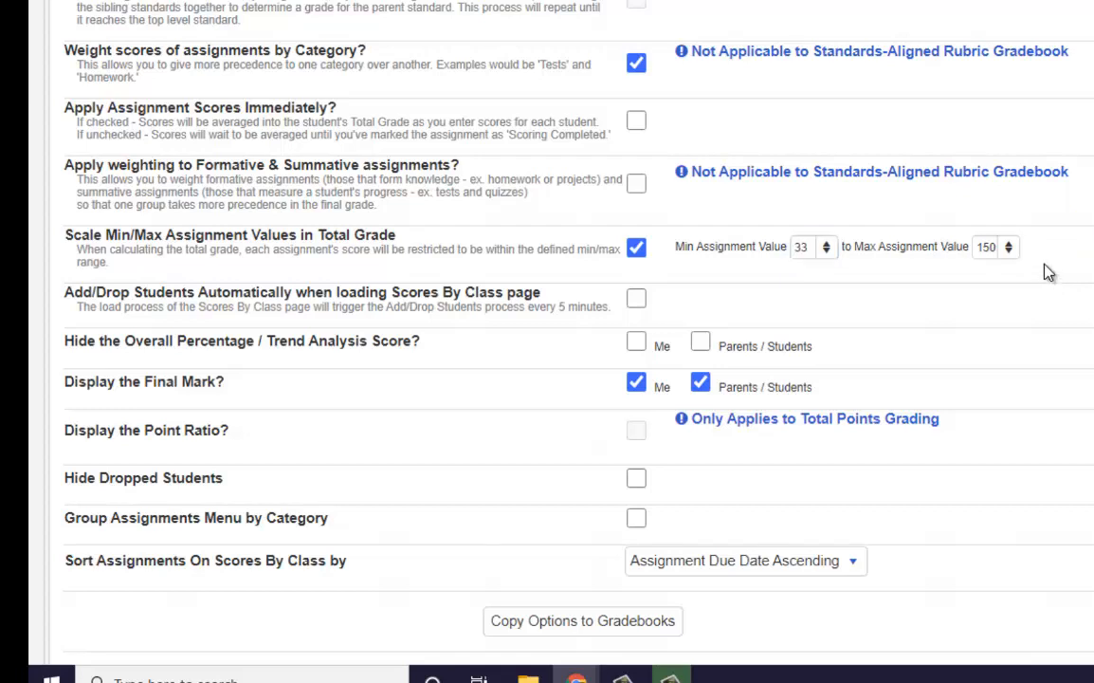
Turn Scale Min/Max Assignment Values in Total Grade off, back on to reset its values, and off again
left_click(637, 248)
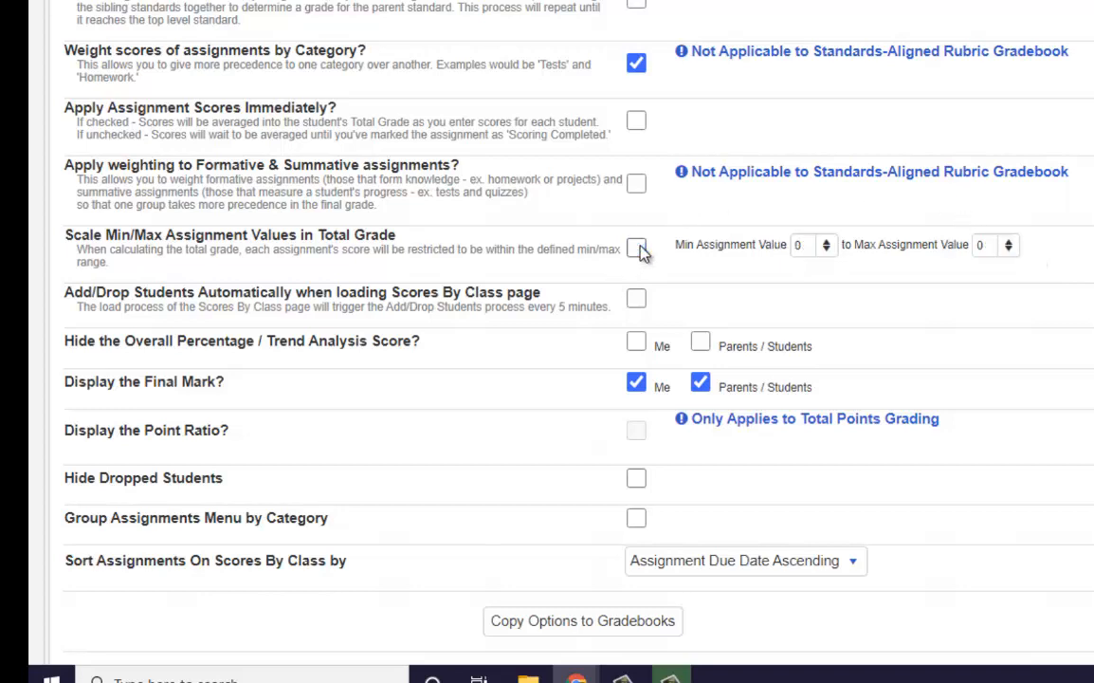
left_click(637, 250)
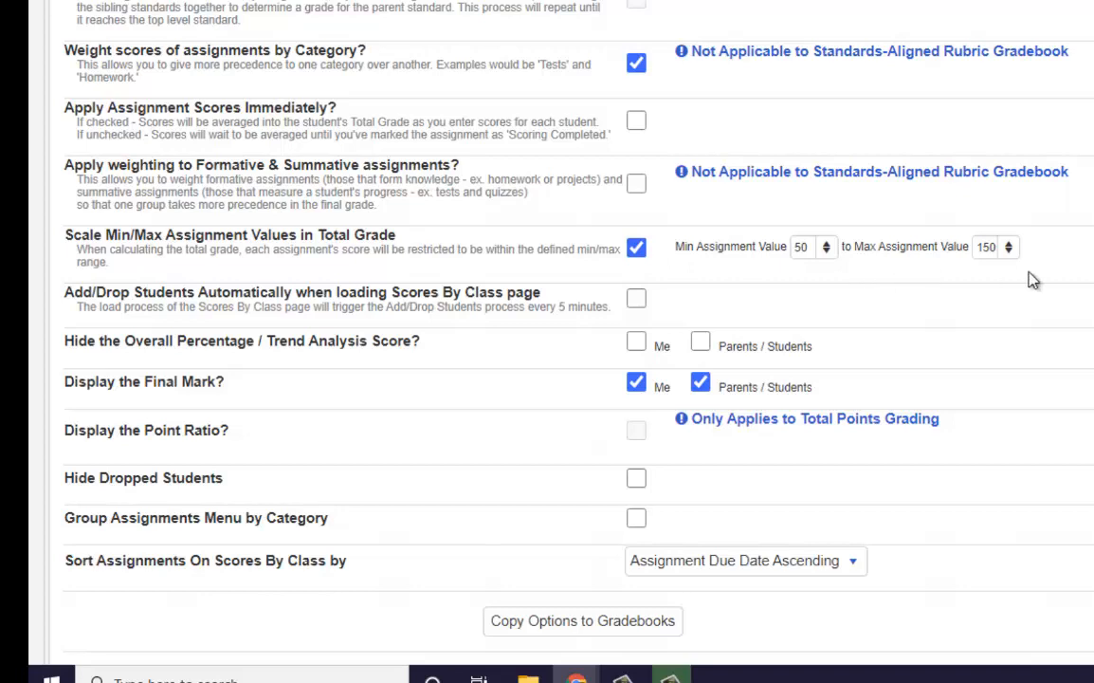
left_click(635, 248)
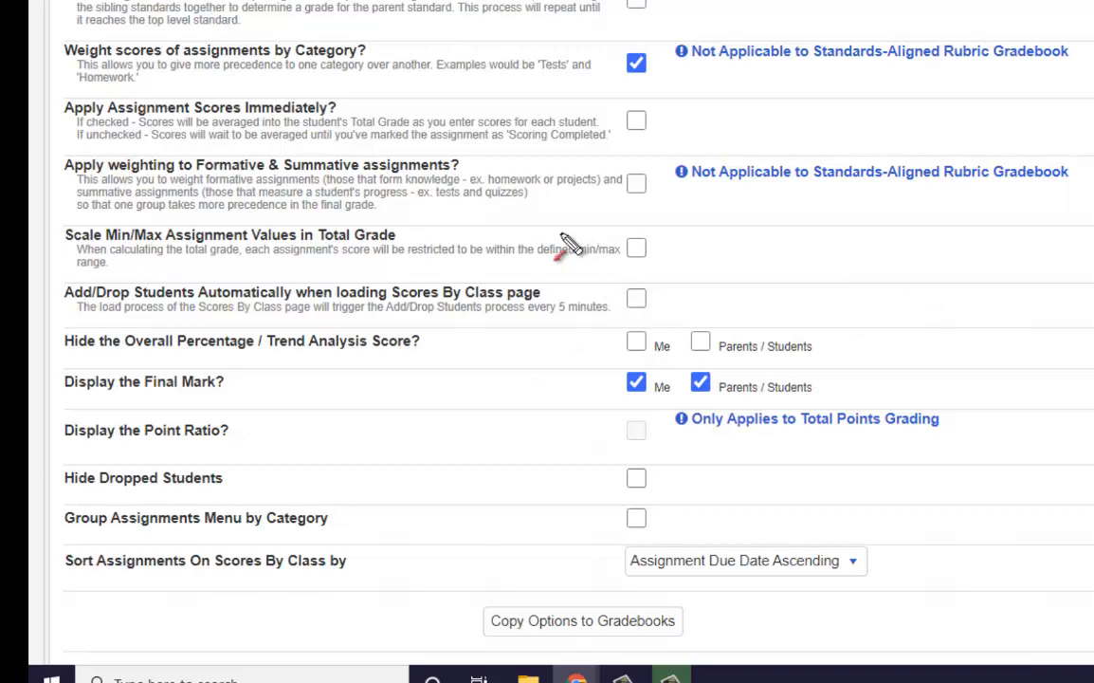
Enable adding and dropping students automatically when the Scores By Class page loads
mouse_move(583, 221)
left_mouse_down()
mouse_move(518, 262)
mouse_move(462, 274)
left_mouse_up()
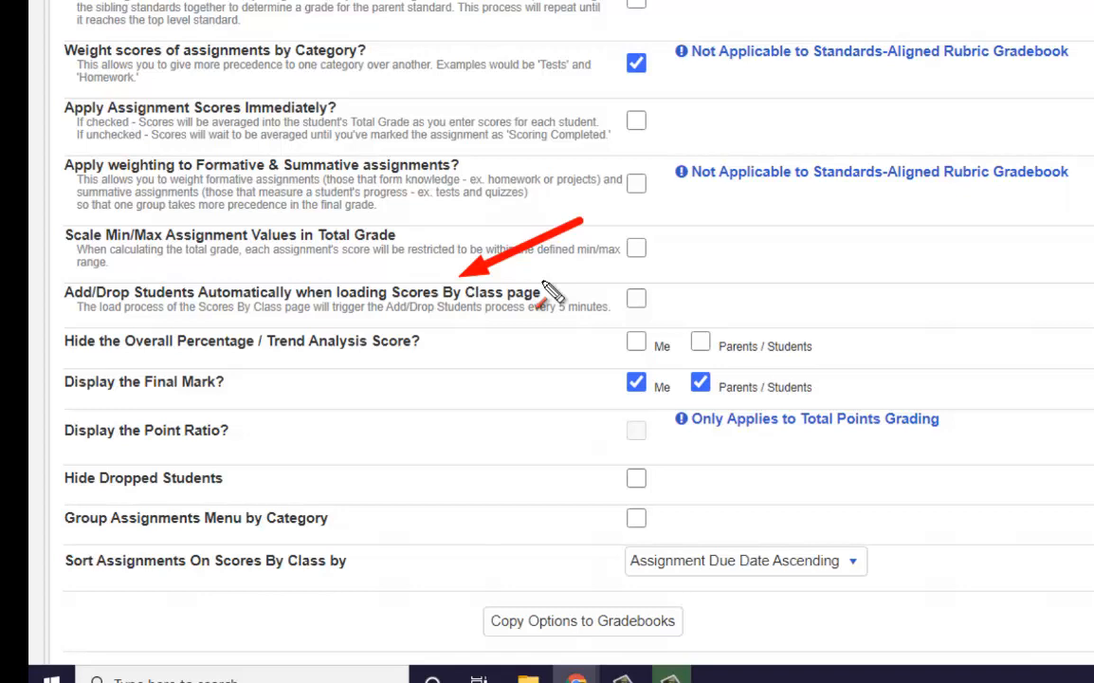
key("Escape")
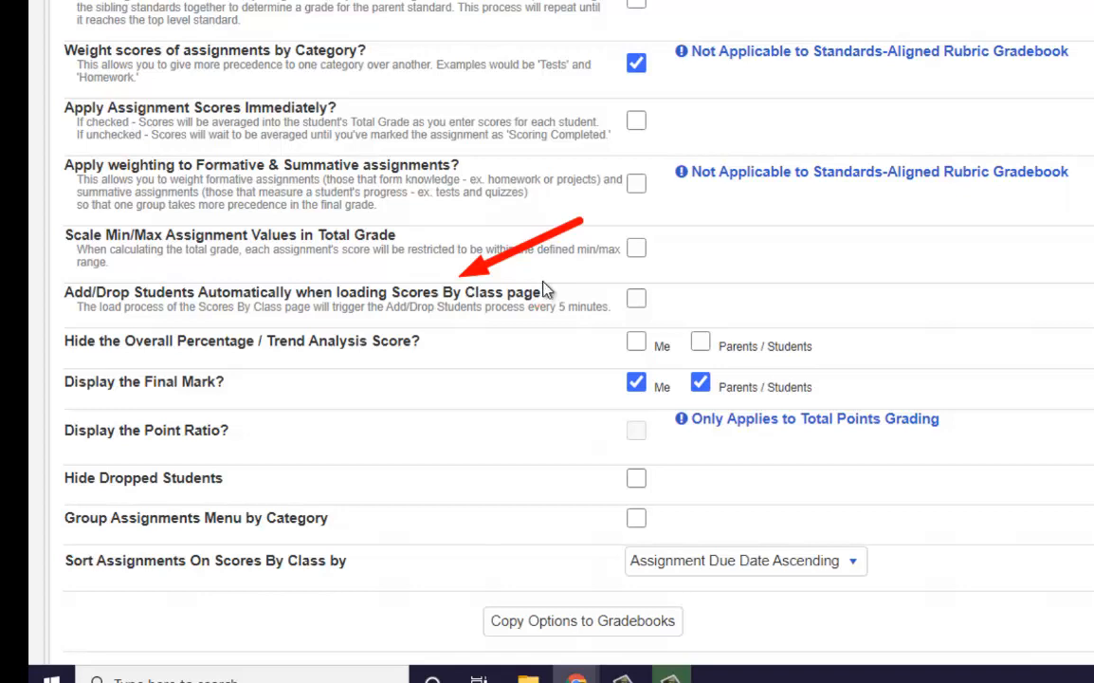
left_click(637, 300)
left_click(637, 301)
Hide the Overall Percentage / Trend Analysis Score for both Me and Parents / Students, and review the Display the Final Mark setting
key("ctrl+shift+d")
mouse_move(821, 306)
left_mouse_down()
mouse_move(752, 330)
mouse_move(691, 325)
left_mouse_up()
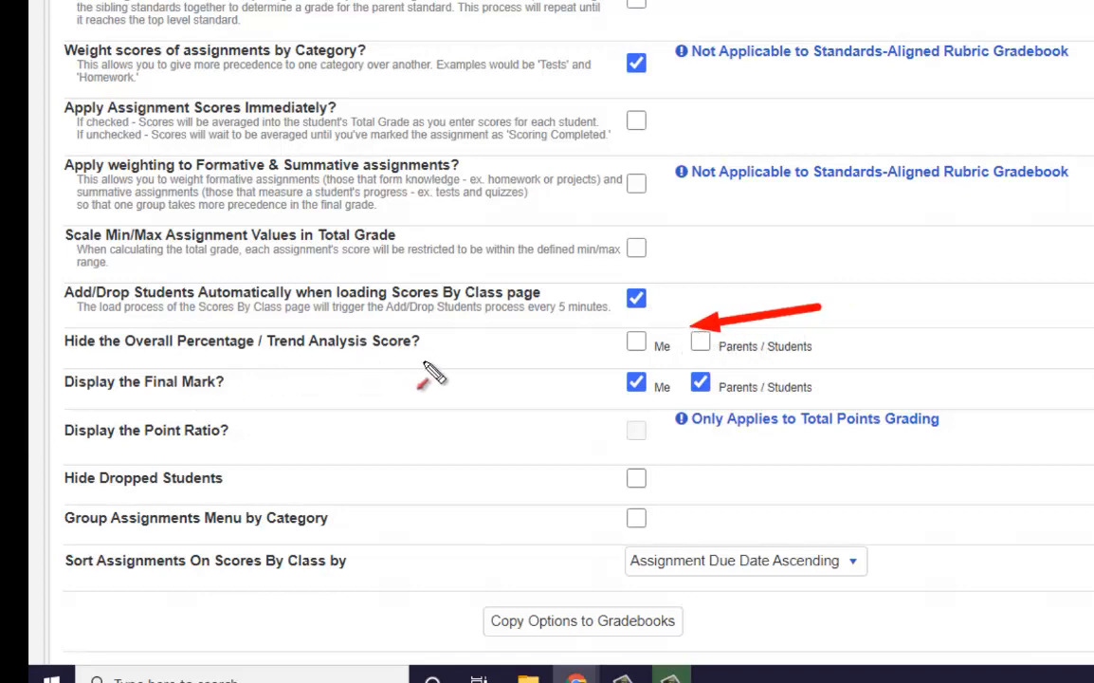
key("Escape")
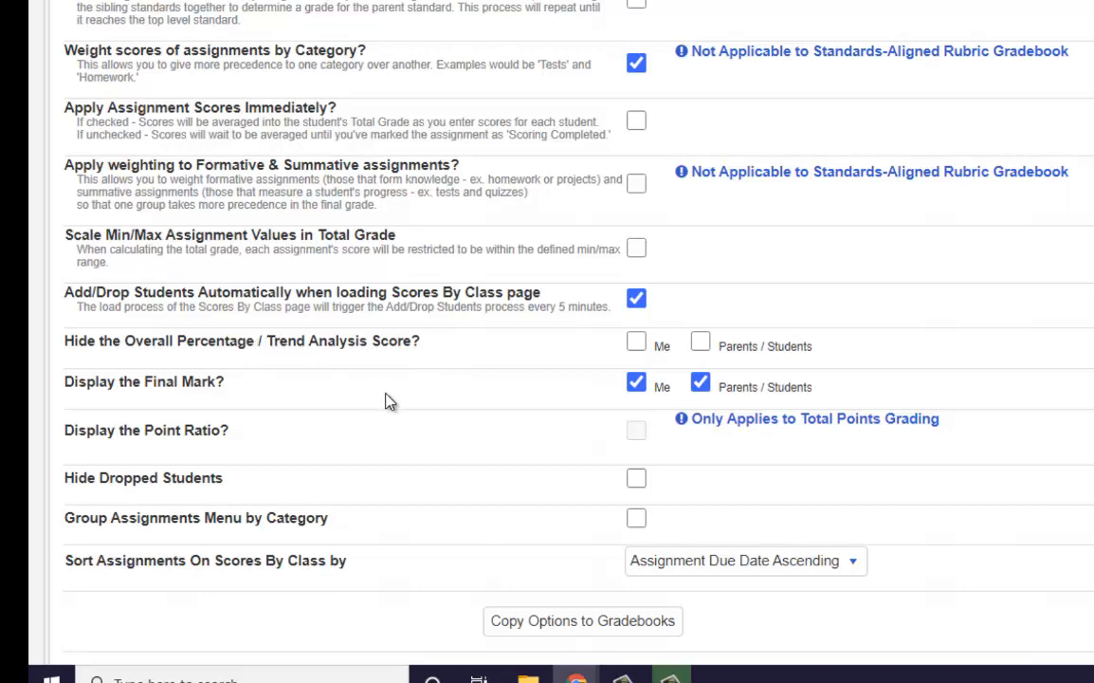
left_click_drag(480, 431, 379, 360)
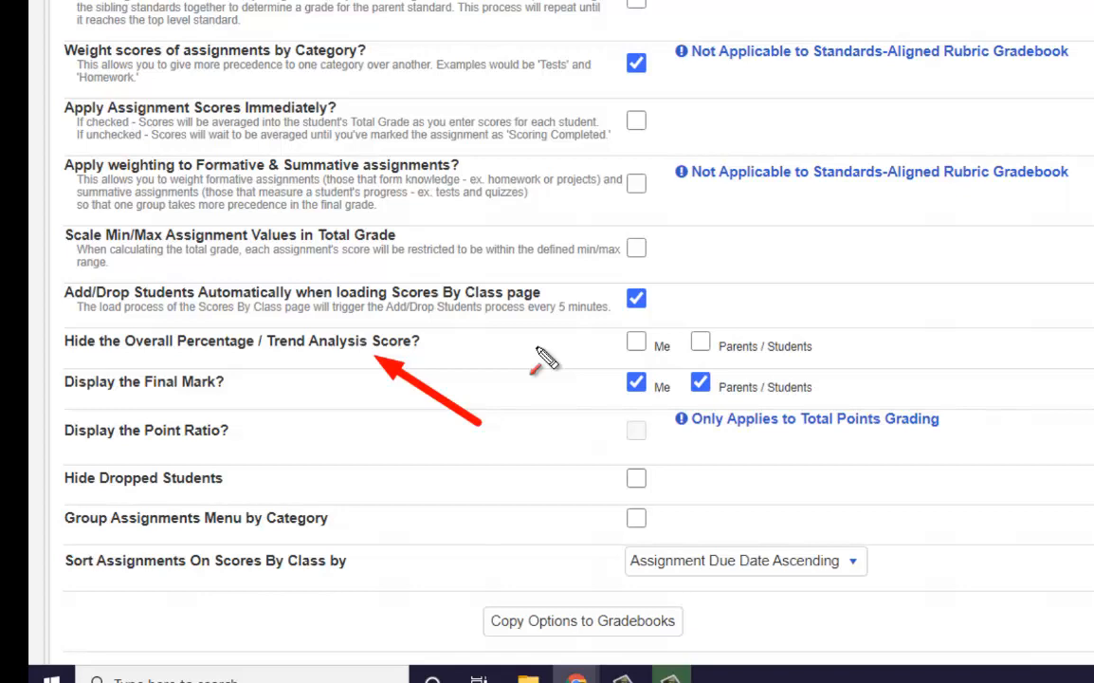
key("Escape")
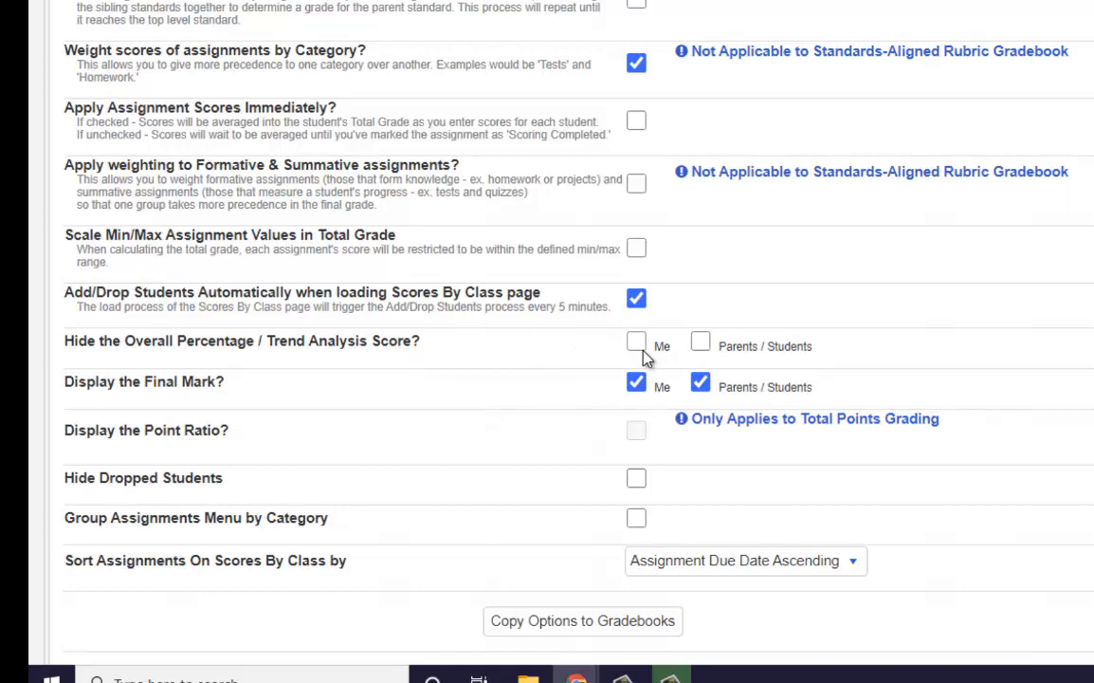
left_click(700, 343)
left_click_drag(942, 352, 834, 377)
mouse_move(305, 417)
left_mouse_down()
mouse_move(237, 408)
mouse_move(223, 383)
left_mouse_up()
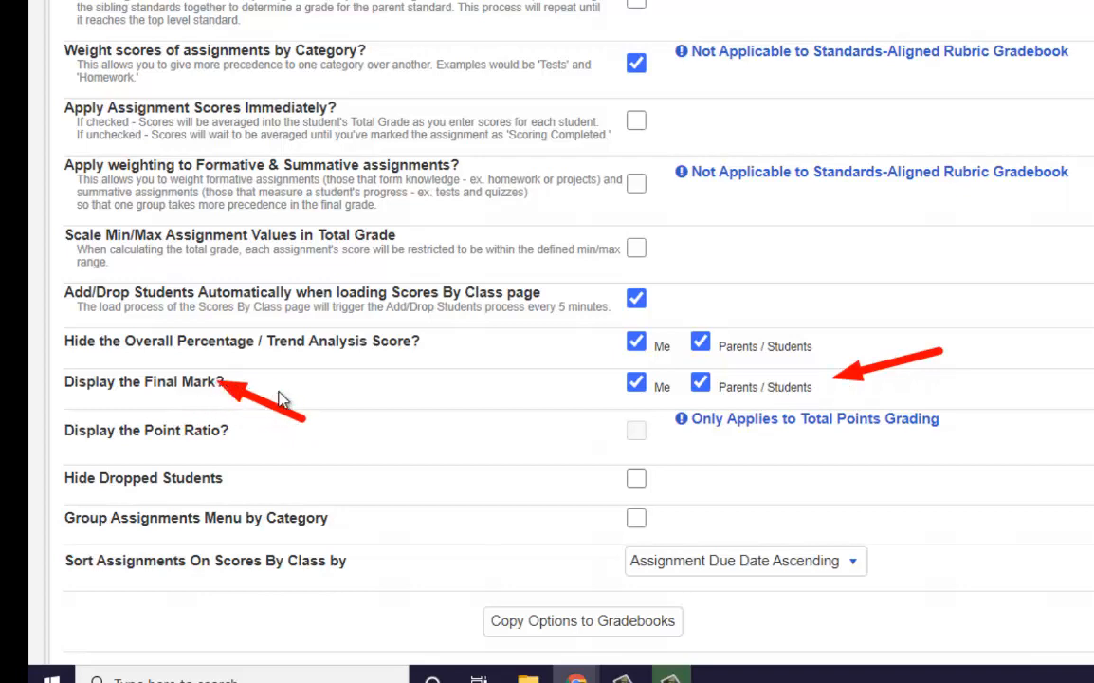
key("Escape")
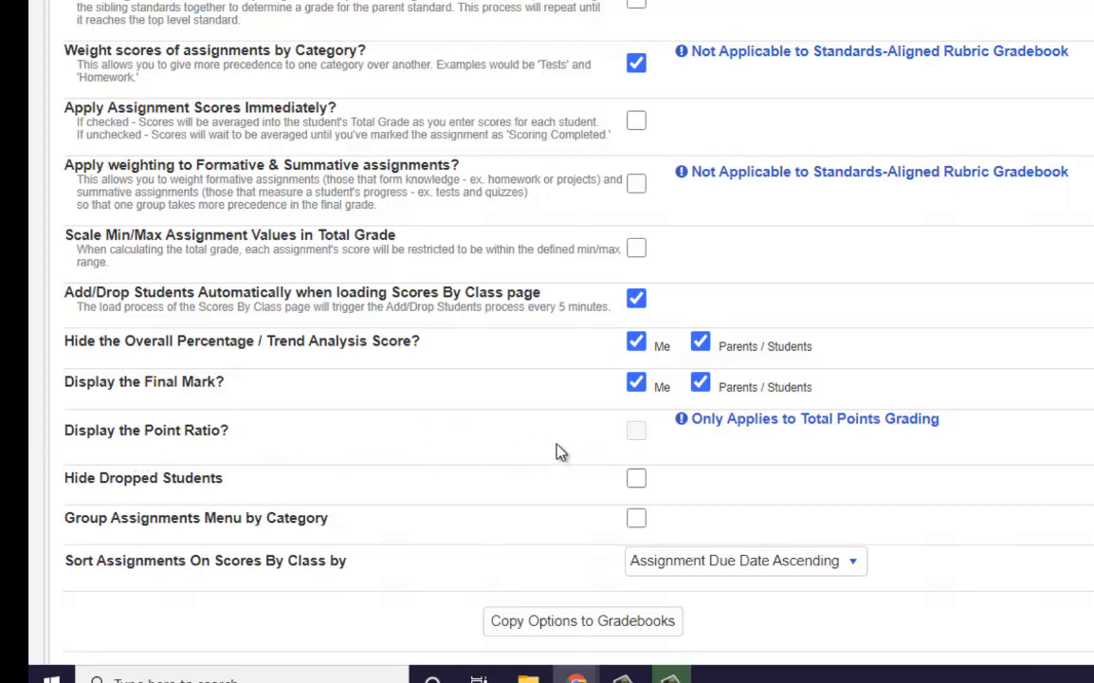
Turn on Hide Dropped Students and review the Group Assignments Menu by Category option
scroll(273, 488, "down", 1)
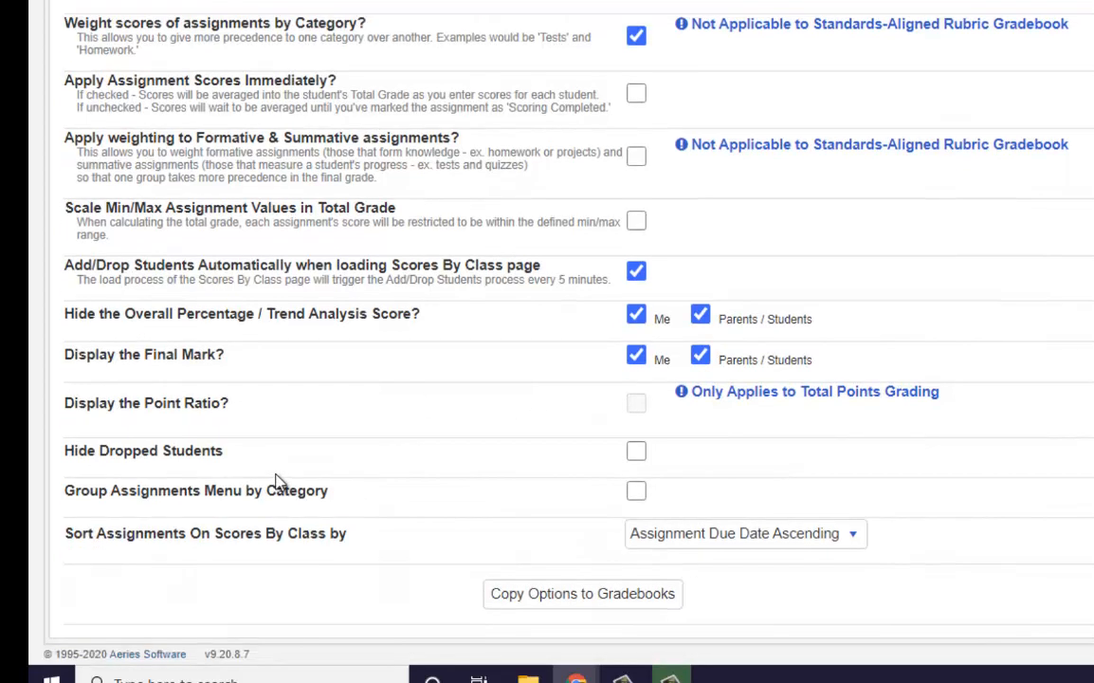
left_click(636, 453)
key("ctrl+shift+d")
left_click_drag(410, 415, 313, 472)
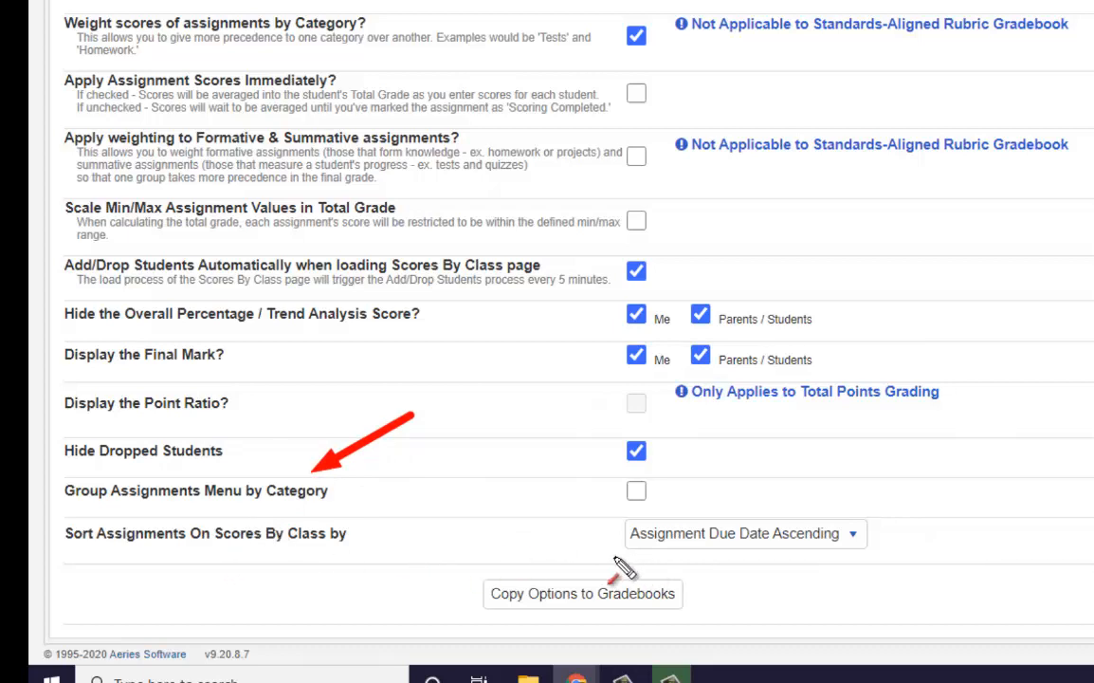
key("Escape")
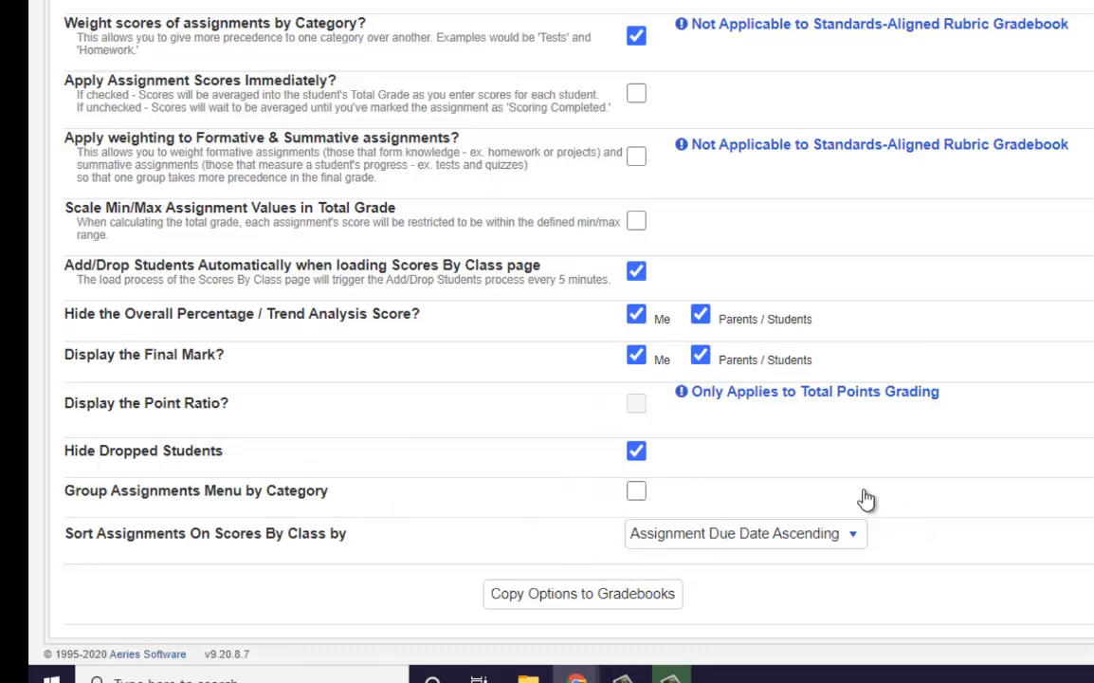
Sort assignments on Scores By Class by Assignment Due Date Descending
key("ctrl+shift+d")
mouse_move(783, 467)
left_mouse_down()
mouse_move(725, 488)
mouse_move(716, 505)
left_mouse_up()
key("Escape")
left_click(847, 531)
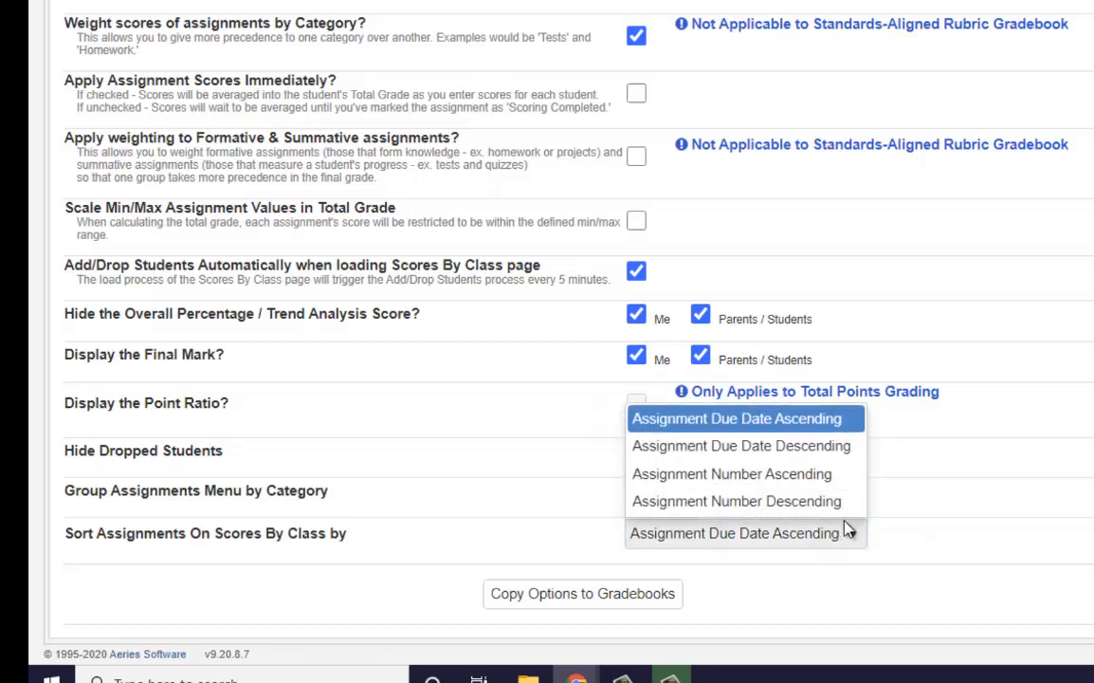
left_click(827, 448)
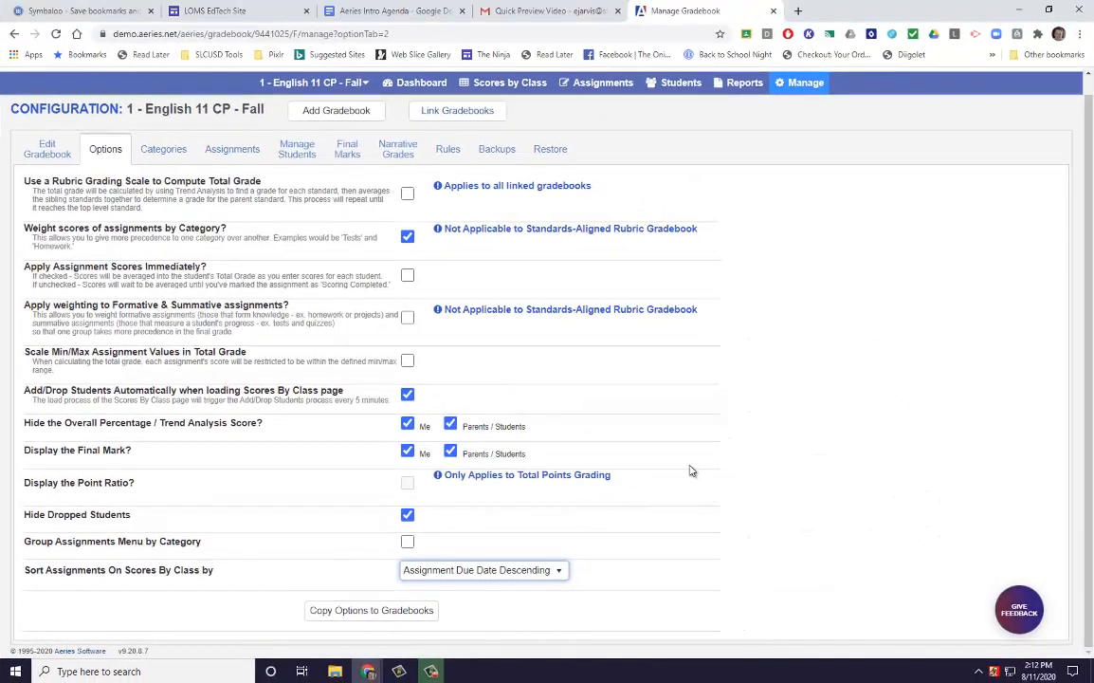
scroll(691, 469, "up", 1)
scroll(684, 458, "down", 1)
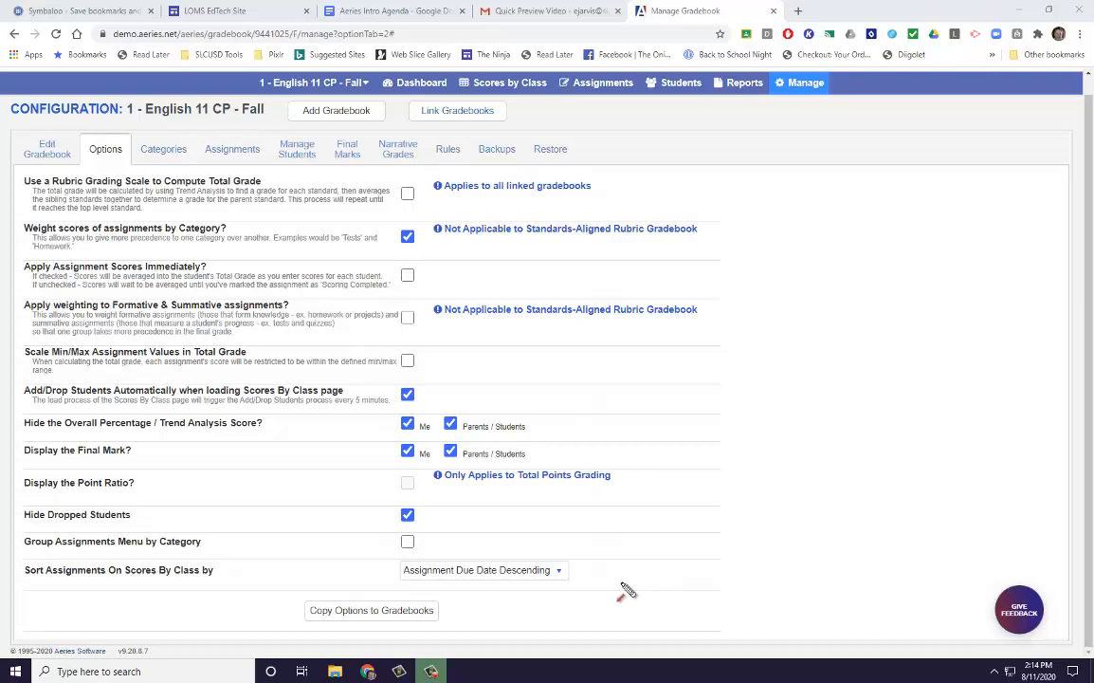
left_click_drag(626, 586, 429, 621)
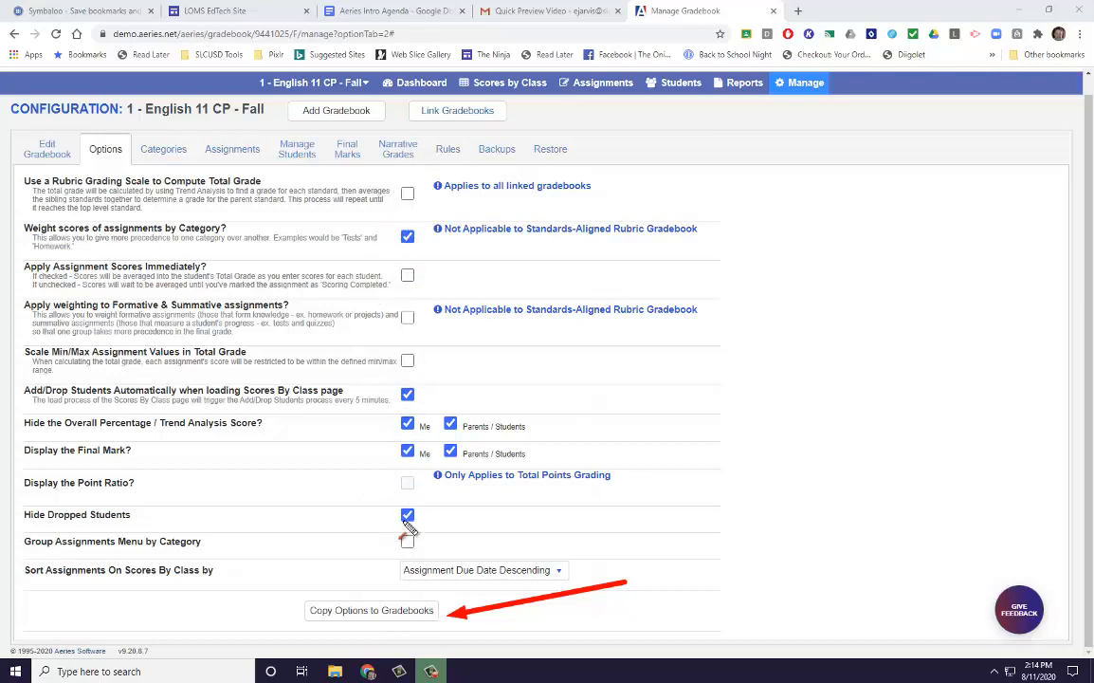
key("Escape")
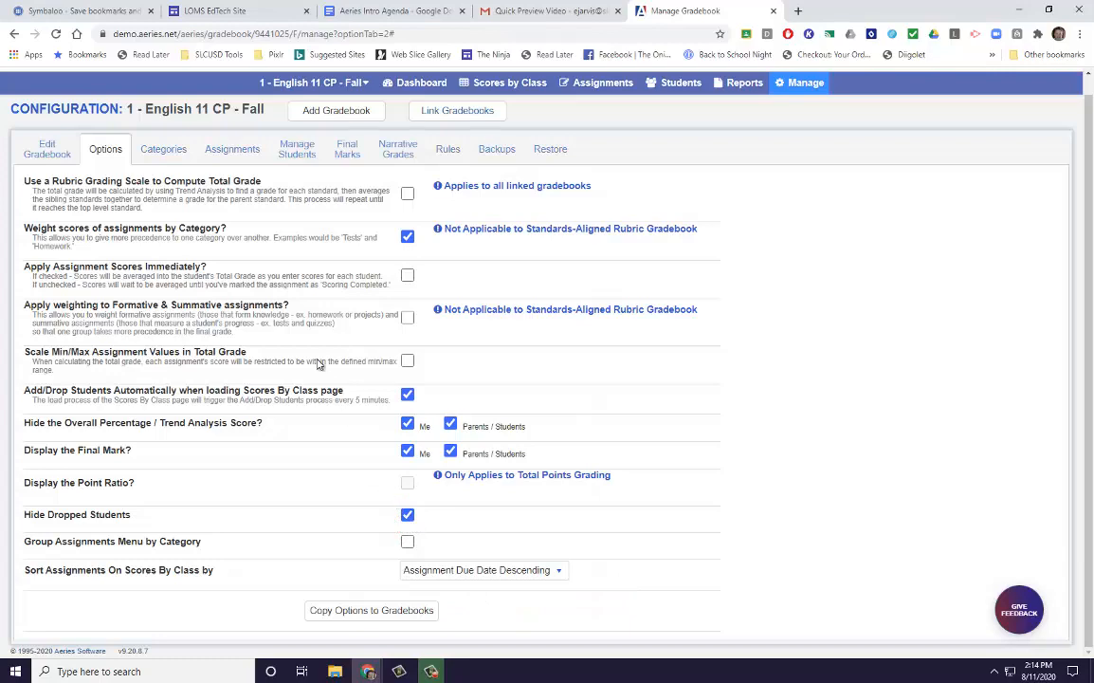
Review the gradebook's weighted categories, its assignment management options and its student management page
left_click(157, 151)
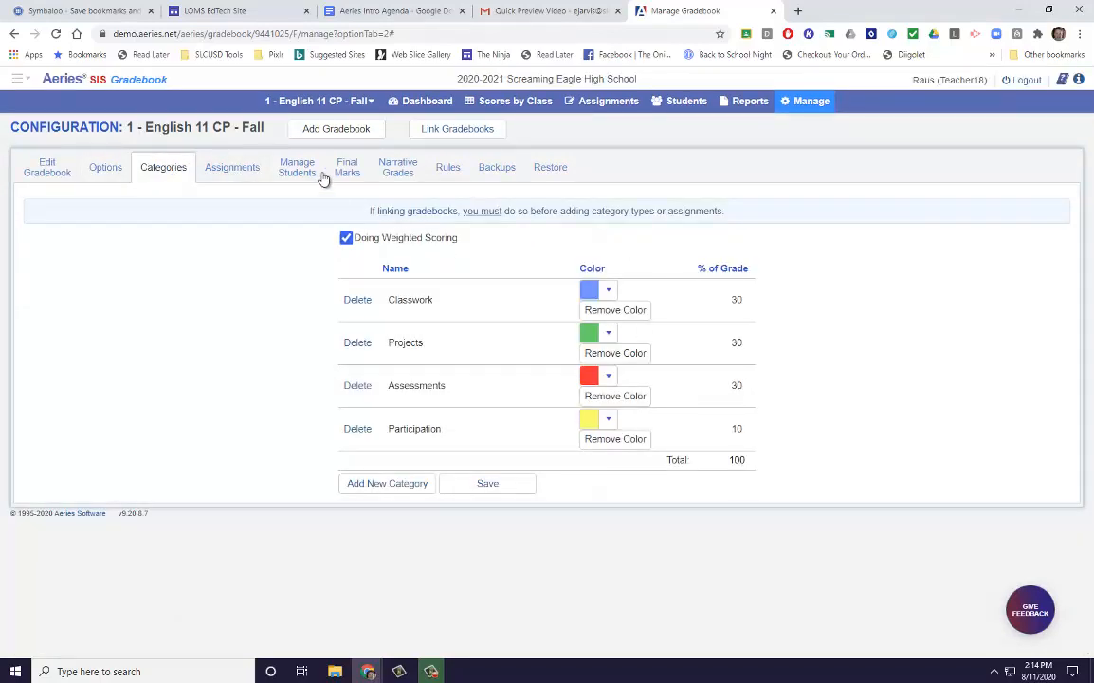
left_click(210, 169)
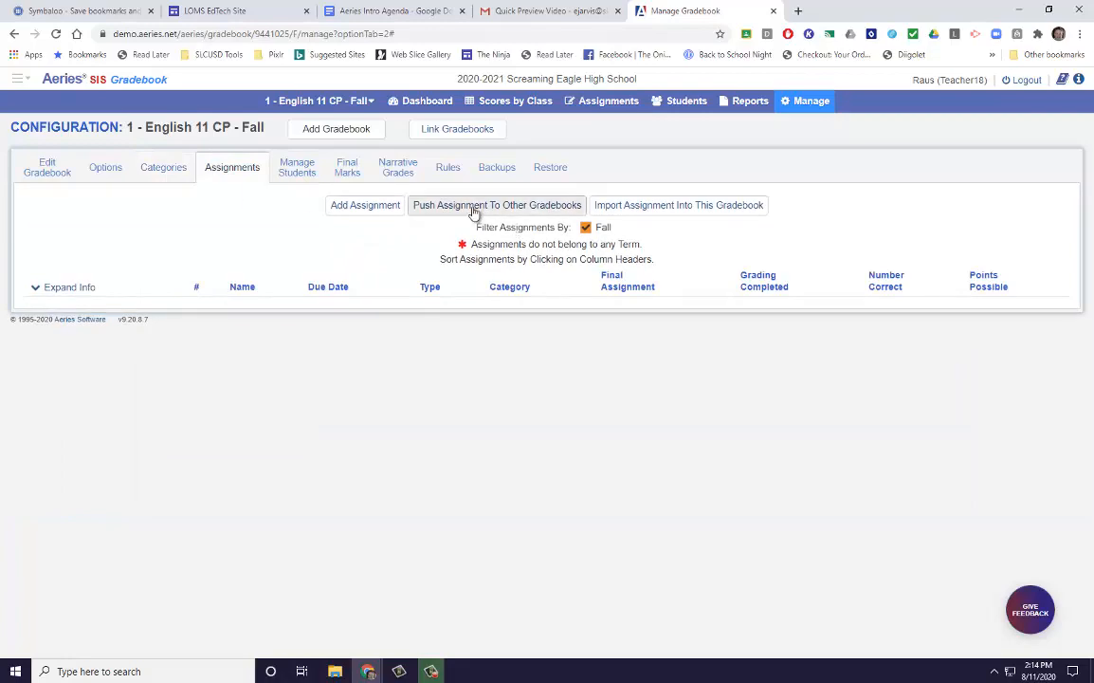
left_click_drag(638, 144, 558, 193)
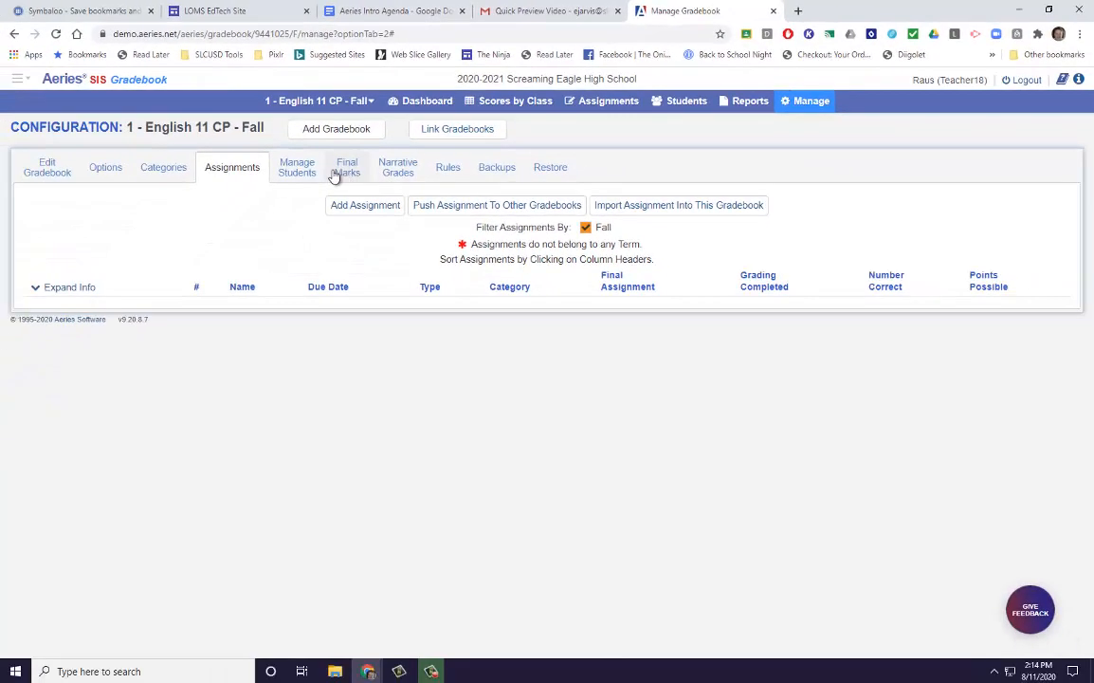
left_click(302, 170)
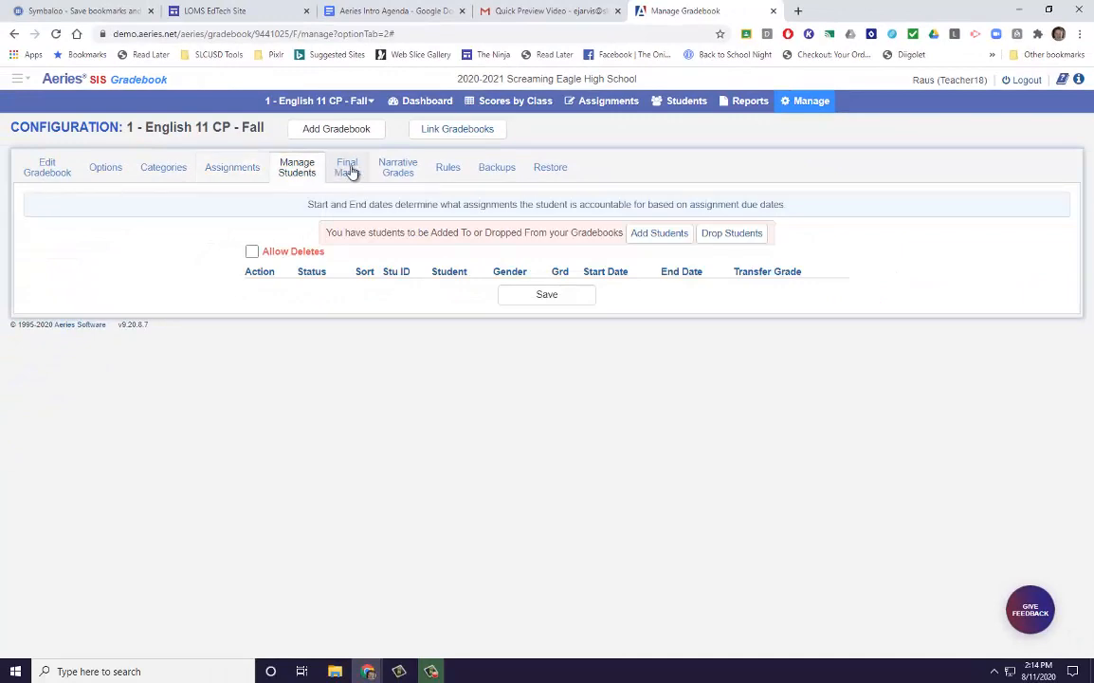
Examine the low and high percentage ranges for each final mark, and check the narrative grade sets
left_click(351, 171)
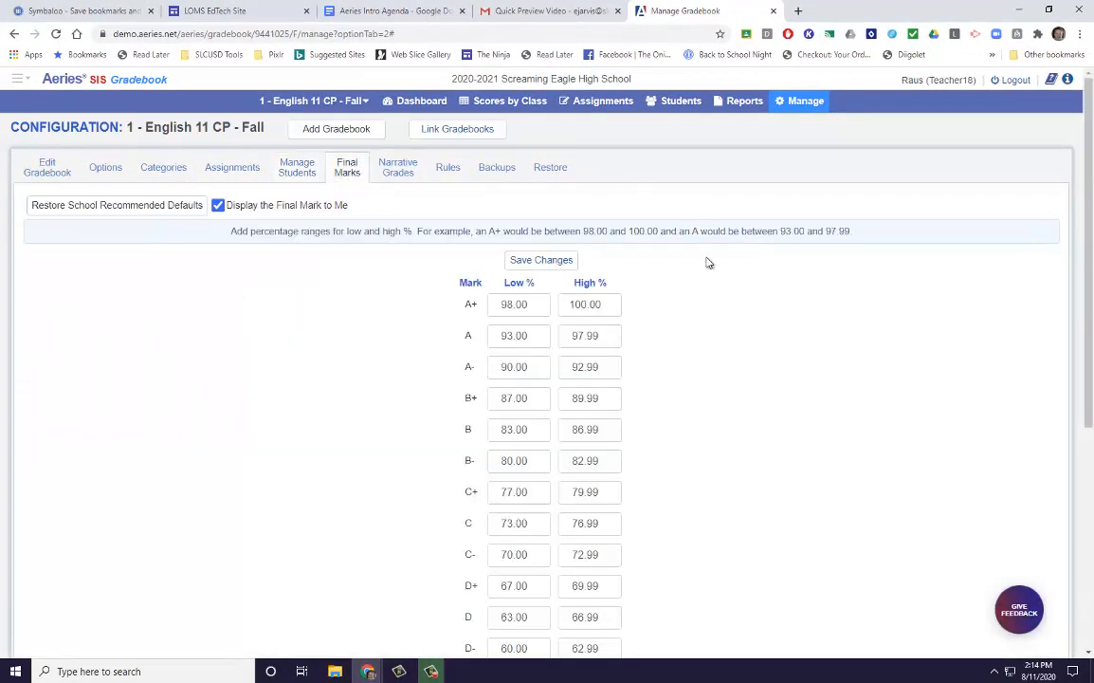
scroll(728, 286, "down", 2)
scroll(729, 284, "down", 4)
scroll(729, 266, "up", 5)
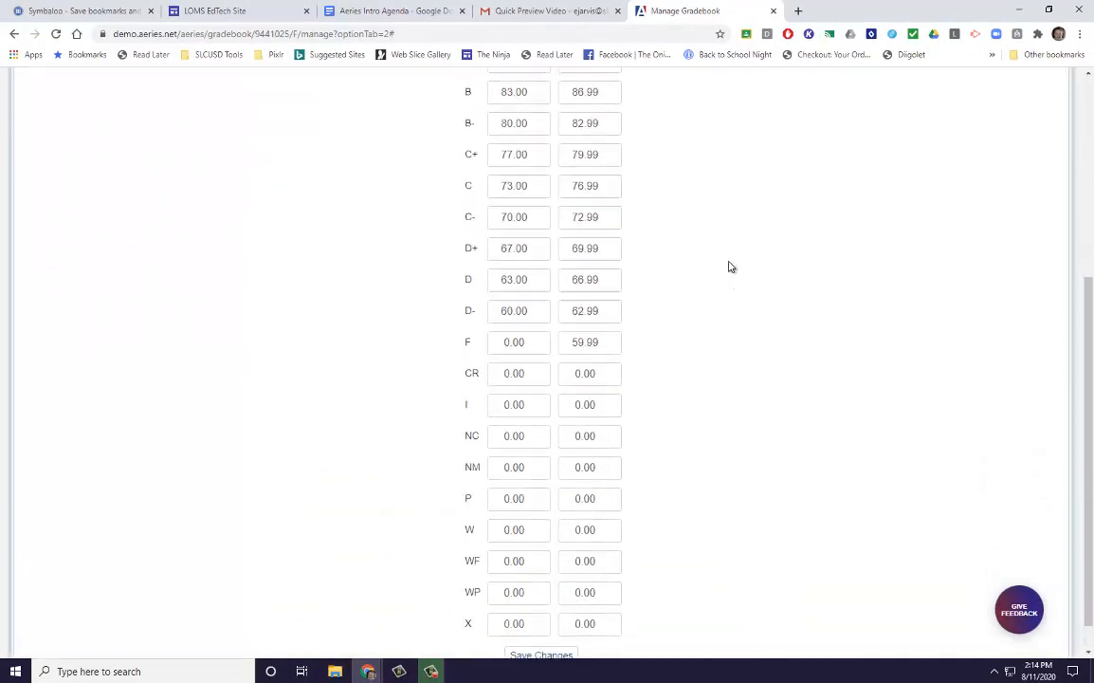
scroll(726, 262, "down", 3)
scroll(725, 260, "up", 3)
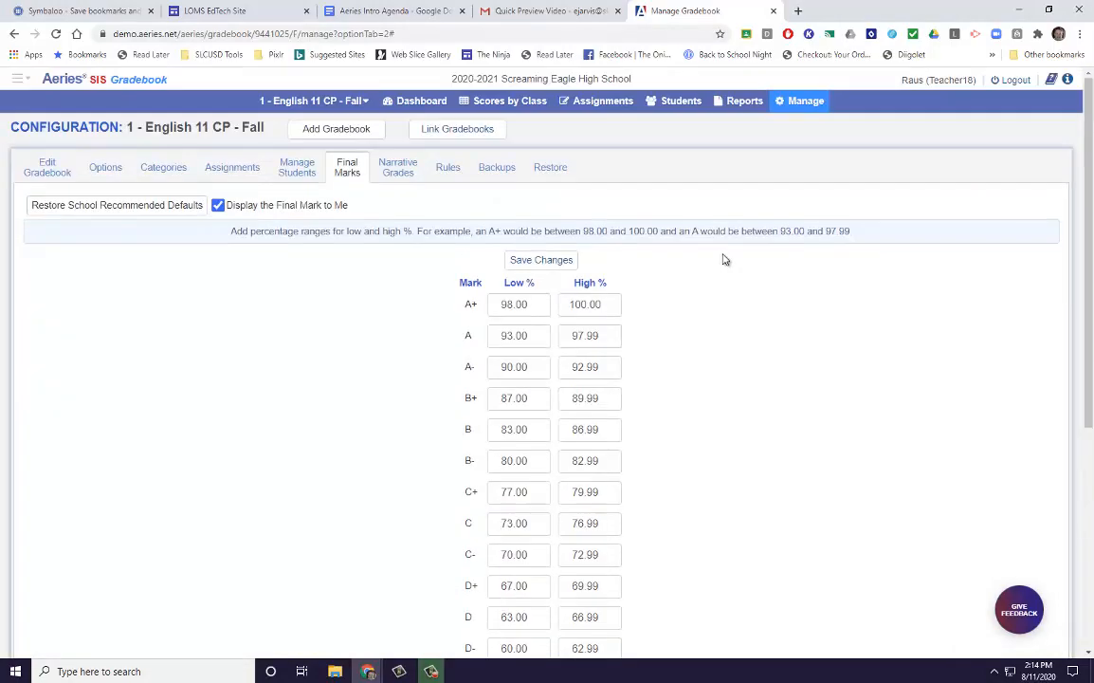
scroll(723, 257, "down", 4)
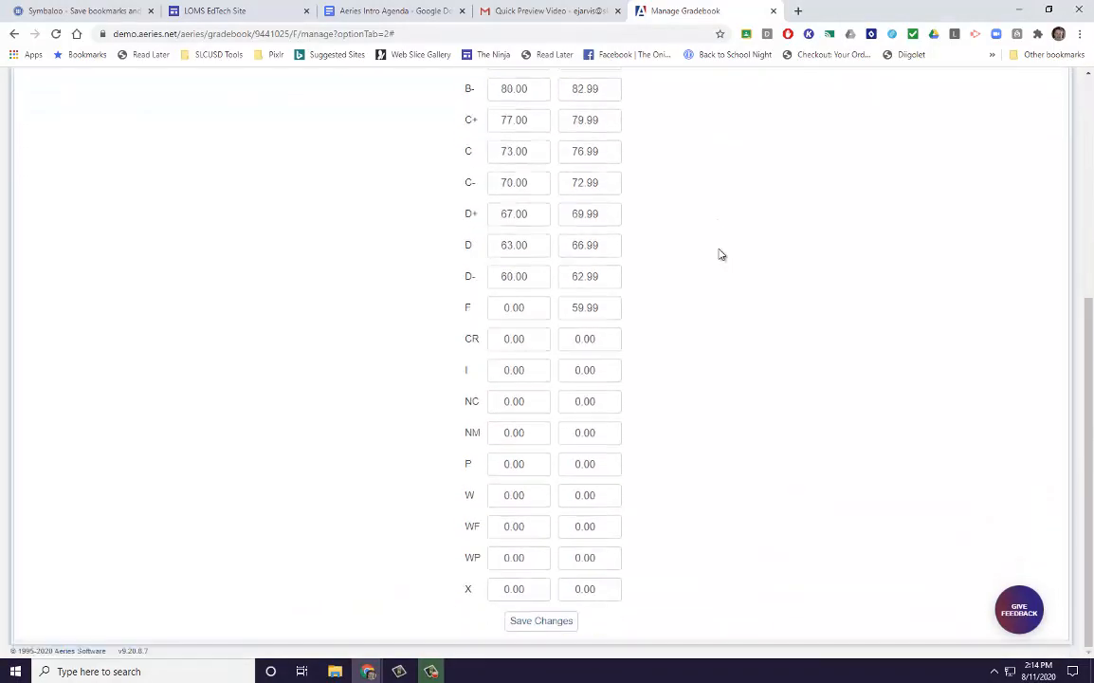
scroll(720, 253, "up", 3)
scroll(719, 251, "up", 2)
scroll(683, 258, "down", 3)
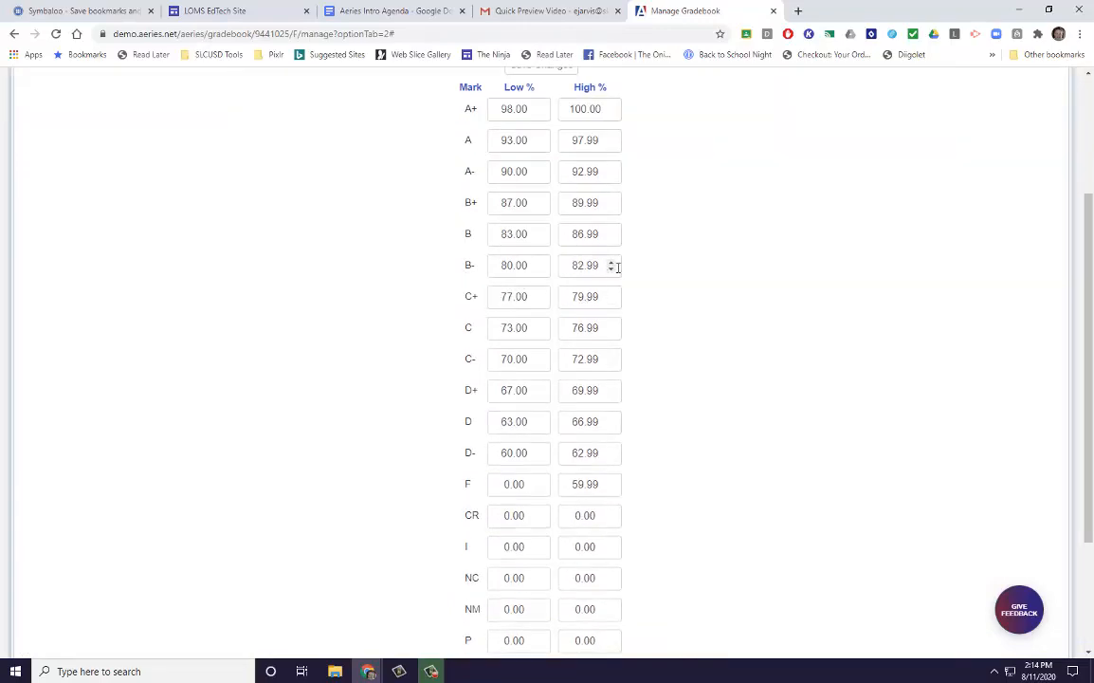
scroll(630, 254, "up", 1)
scroll(635, 251, "up", 1)
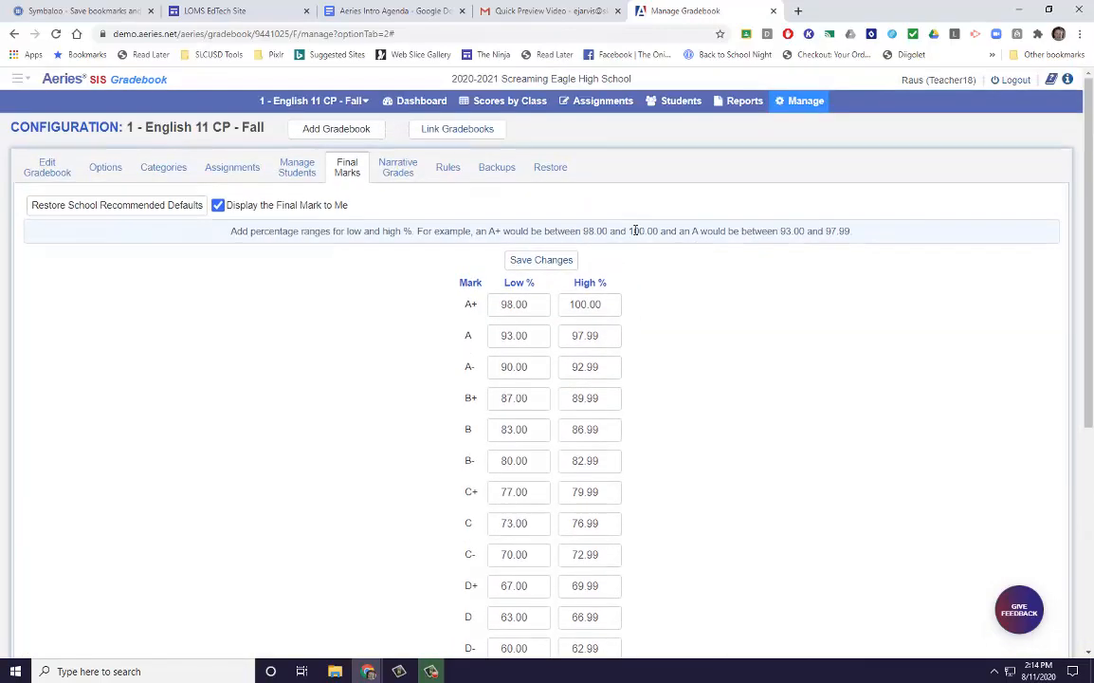
left_click(400, 176)
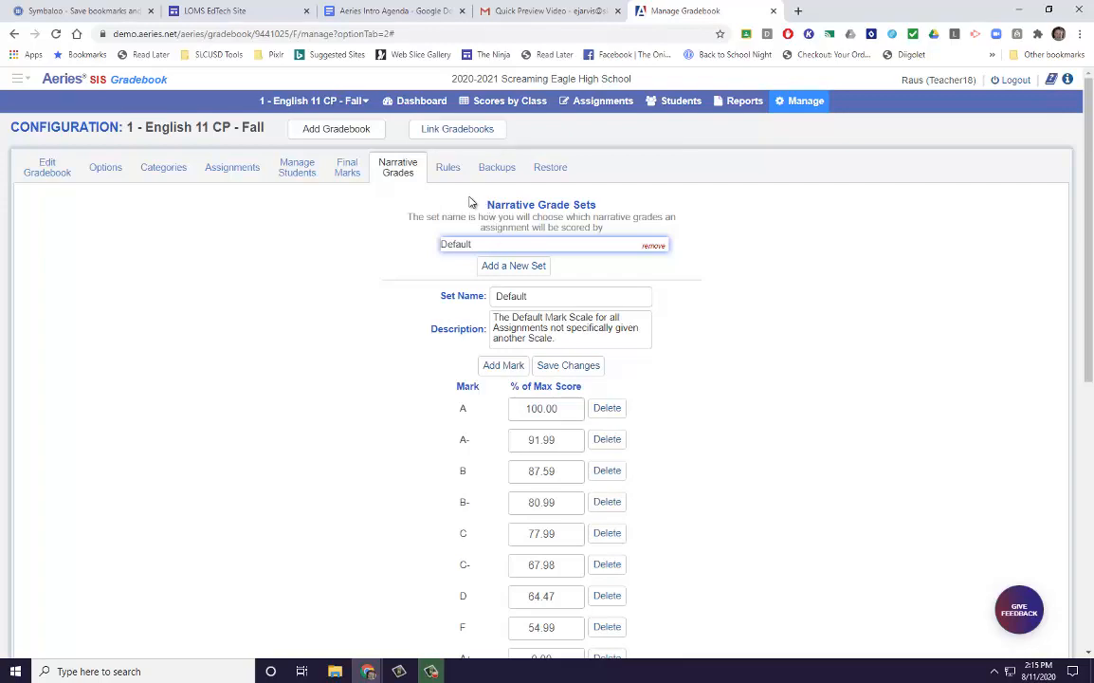
Set up a gradebook rule that drops the 1 lowest score in the Assessments category
left_click(451, 174)
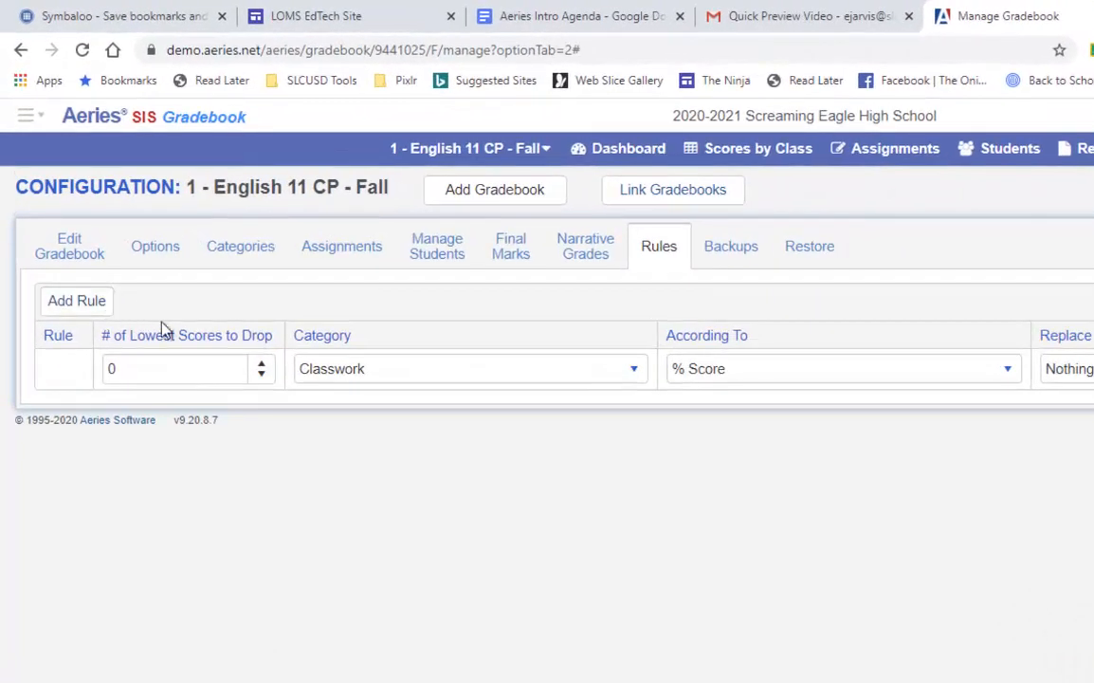
left_click(262, 364)
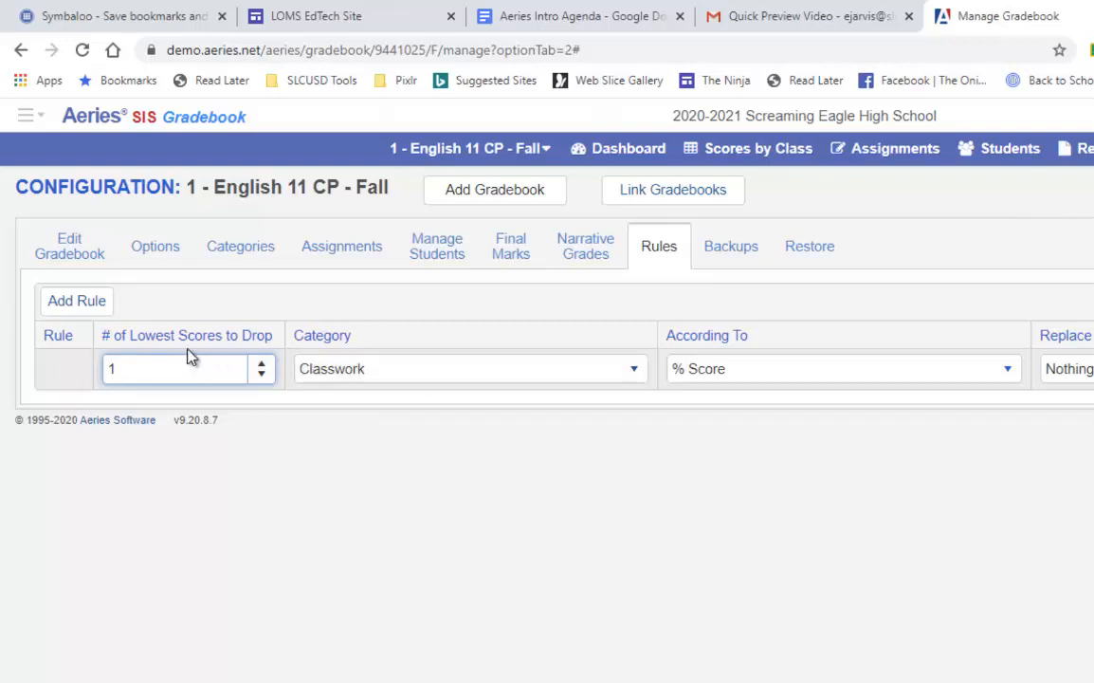
left_click(440, 371)
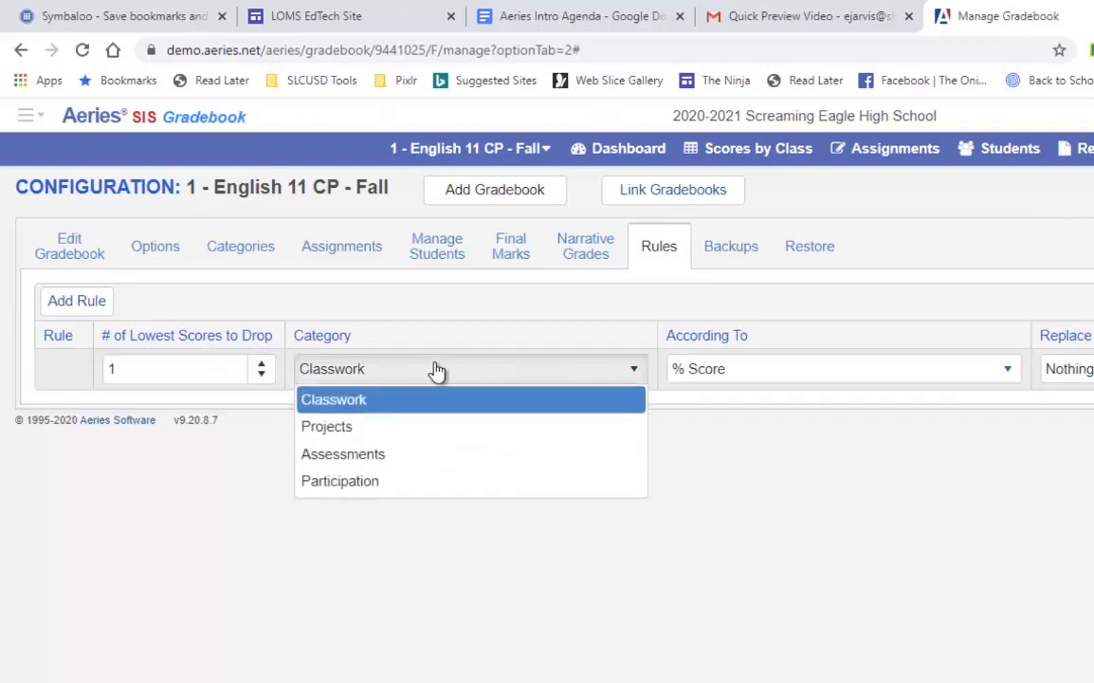
left_click(425, 397)
left_click(431, 383)
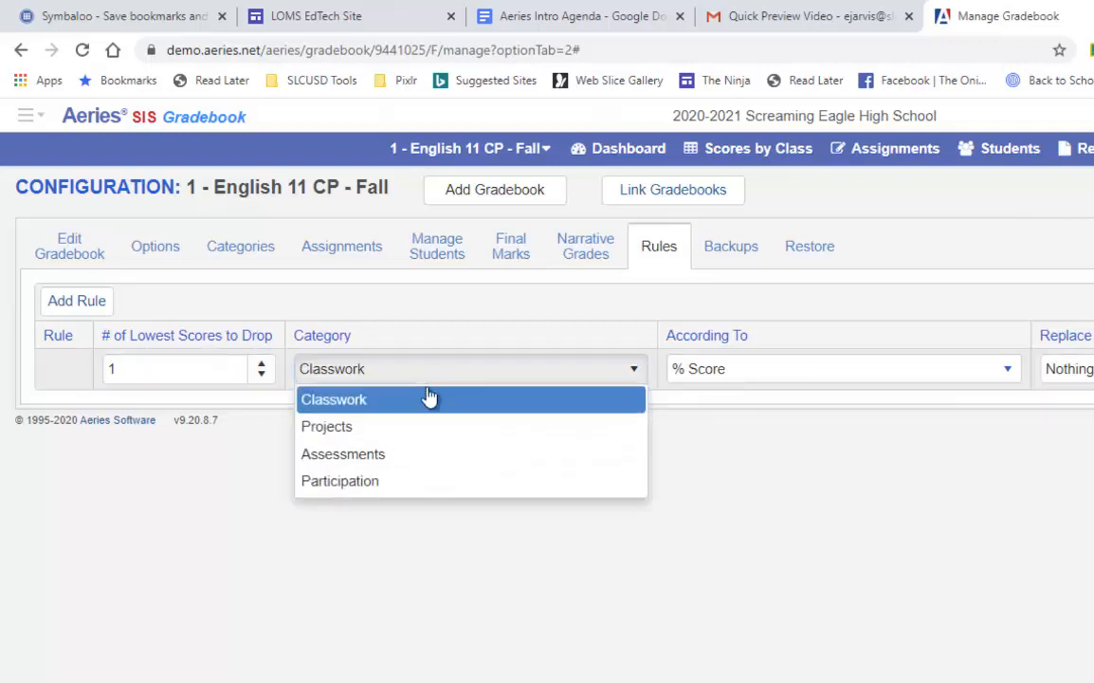
left_click(413, 457)
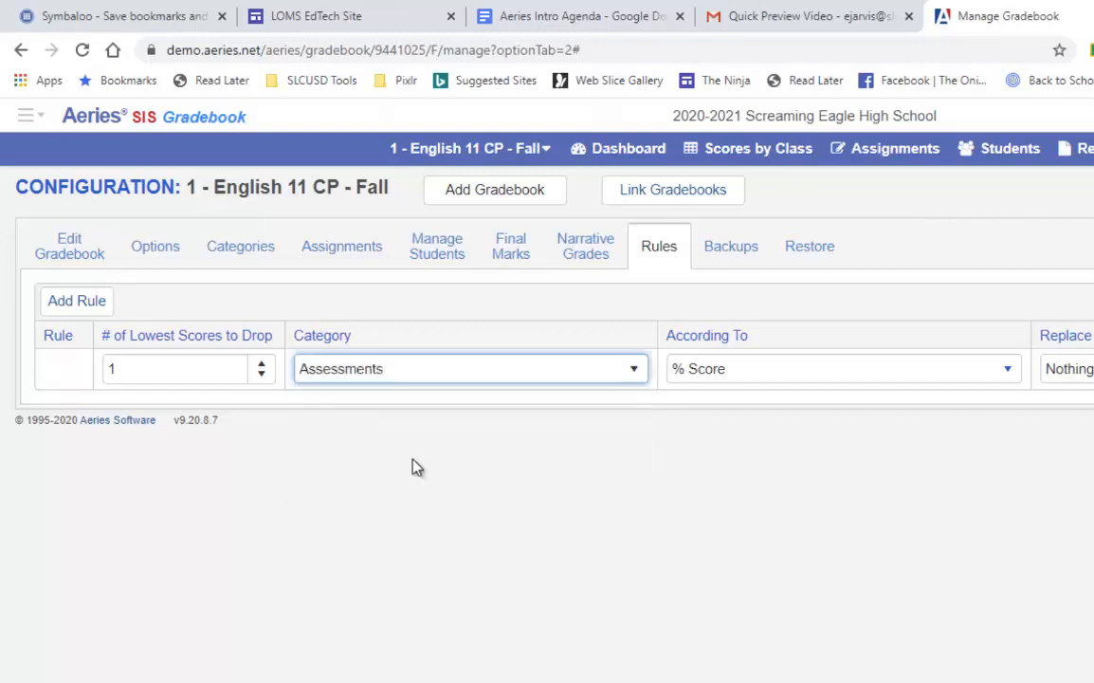
Base the lowest-score drop rule on Negative Weight and save it
left_click(772, 379)
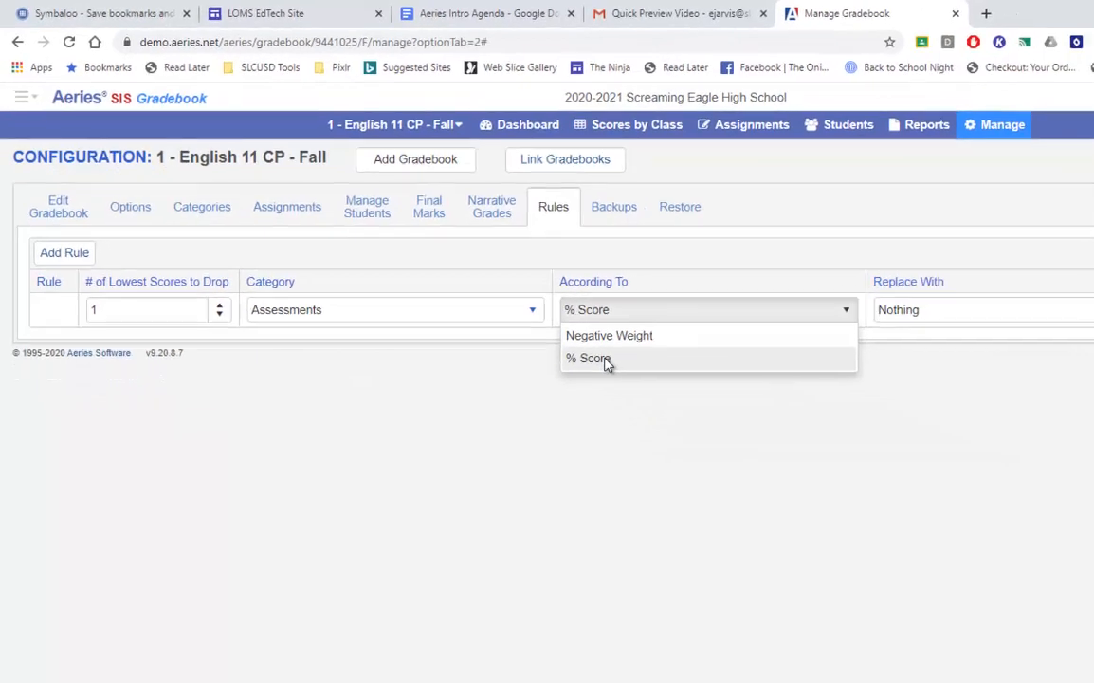
left_click(749, 429)
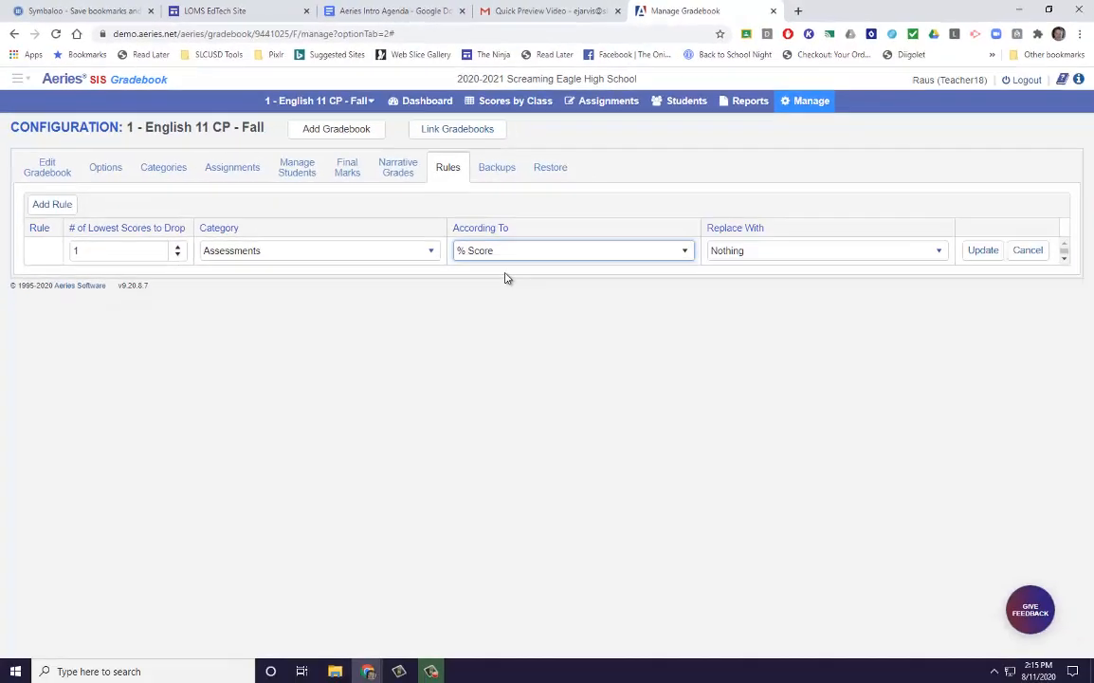
left_click(522, 257)
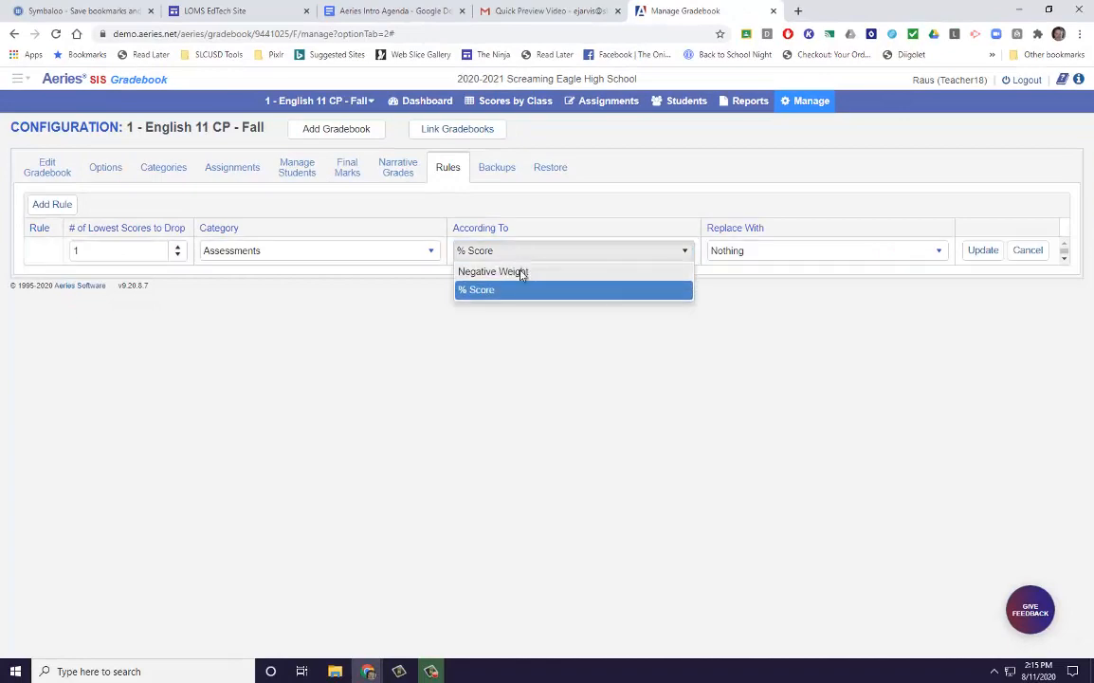
left_click(520, 272)
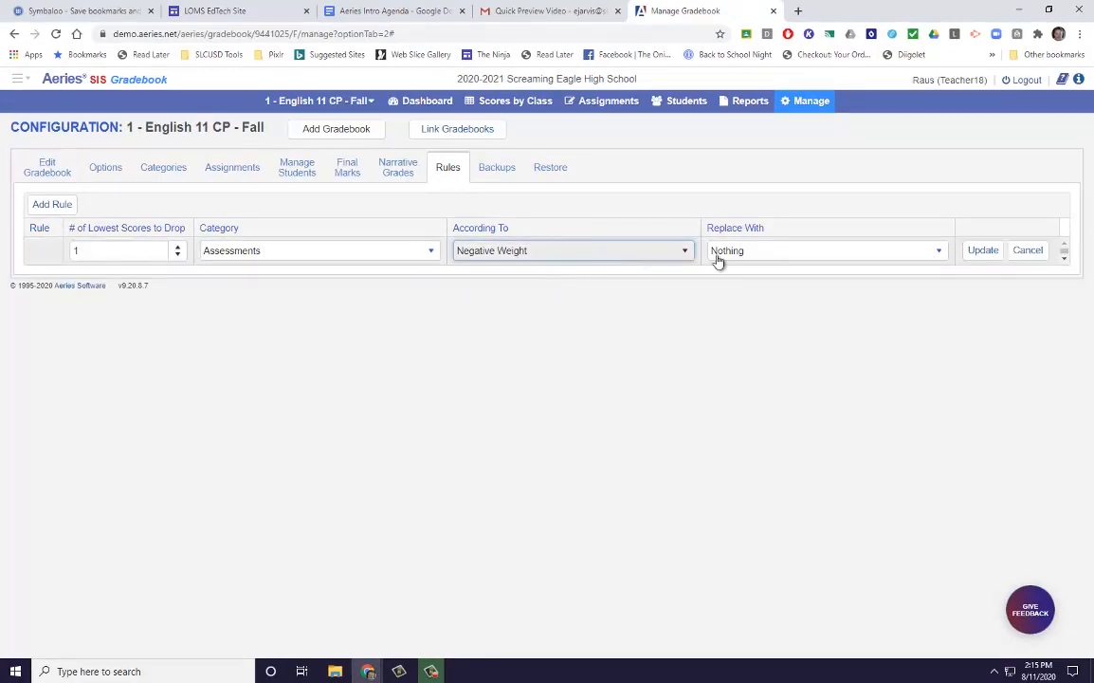
left_click(981, 254)
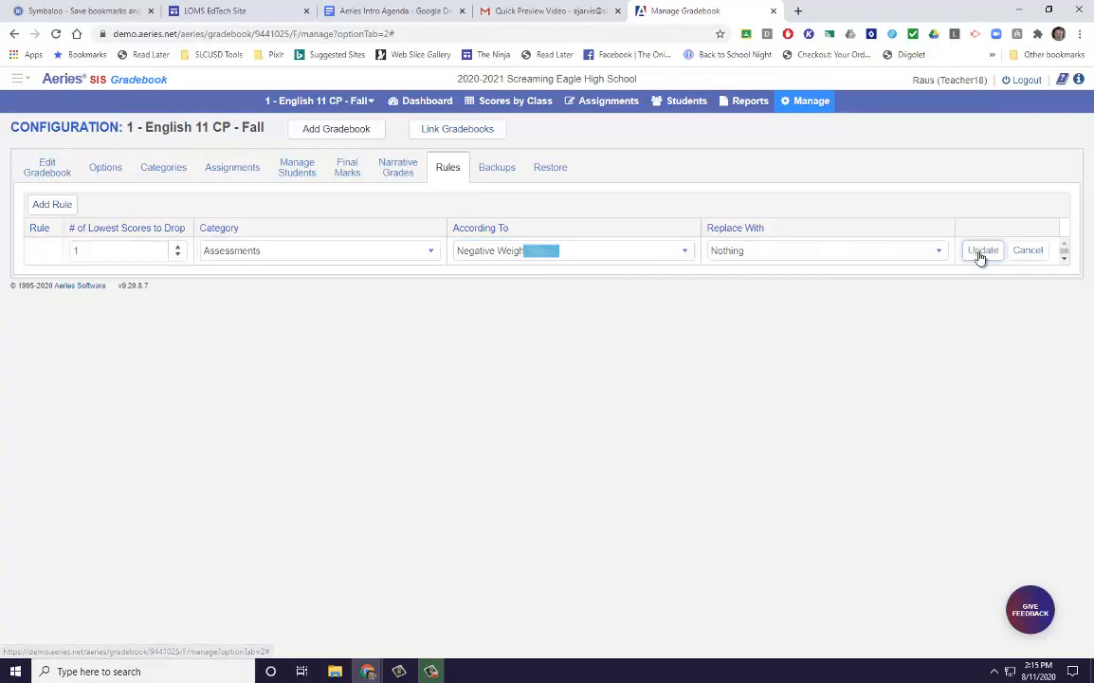
Look over the gradebook backup and restore pages, and return through the grade and student settings to the assignments list
left_click(499, 168)
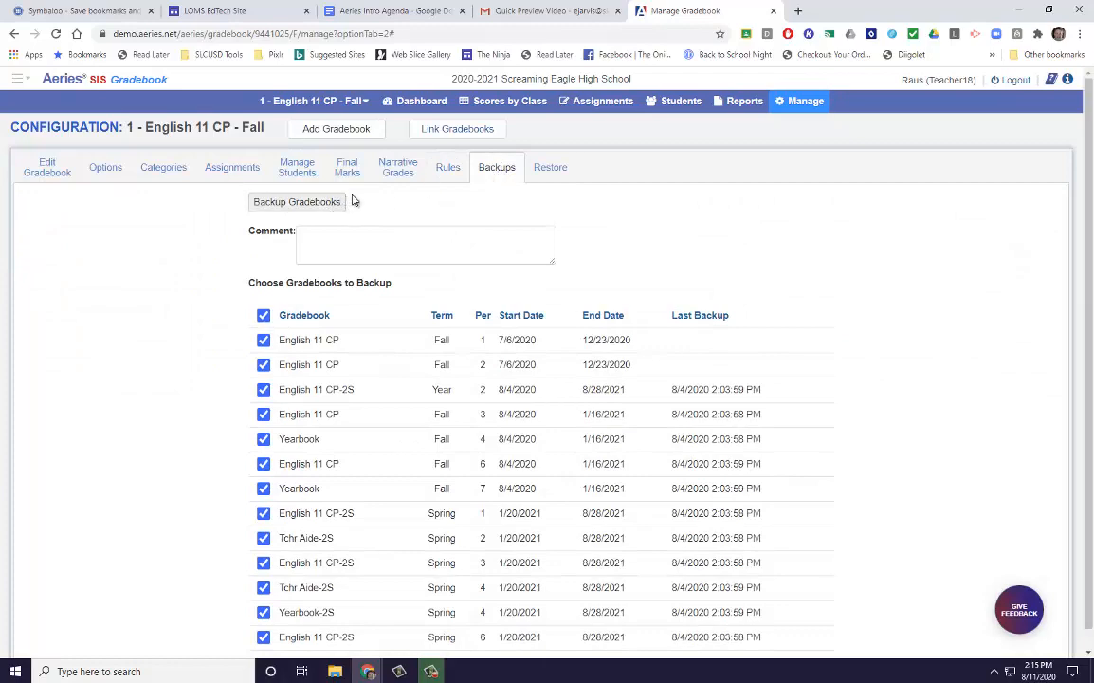
left_click(550, 171)
left_click(503, 171)
left_click(396, 176)
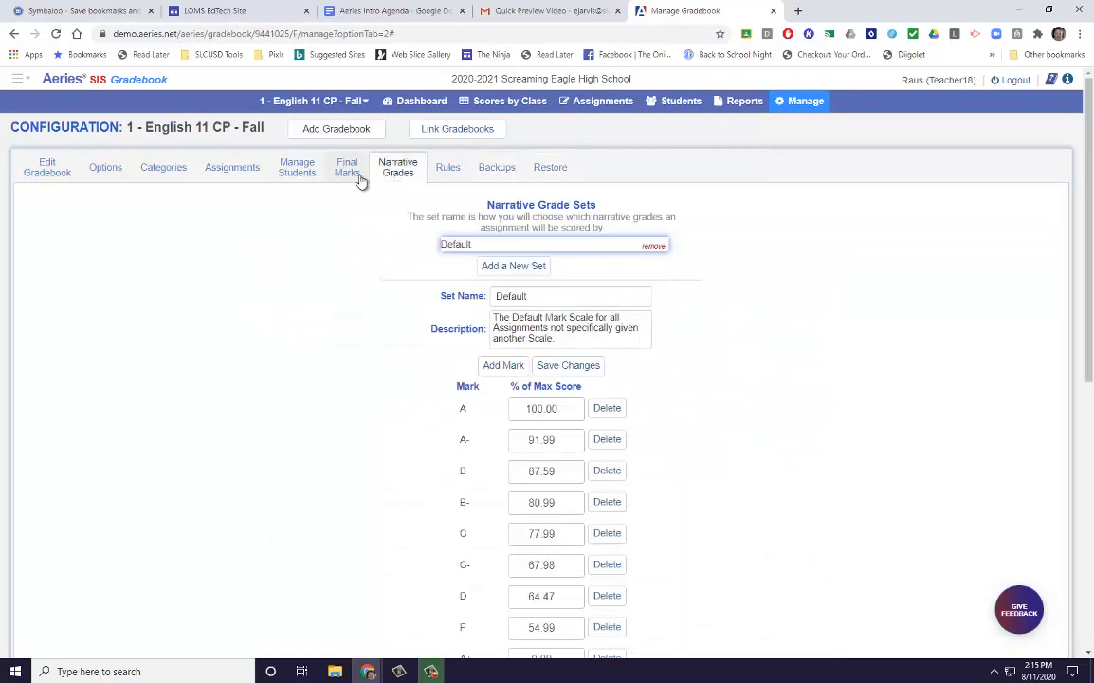
left_click(347, 173)
left_click(300, 173)
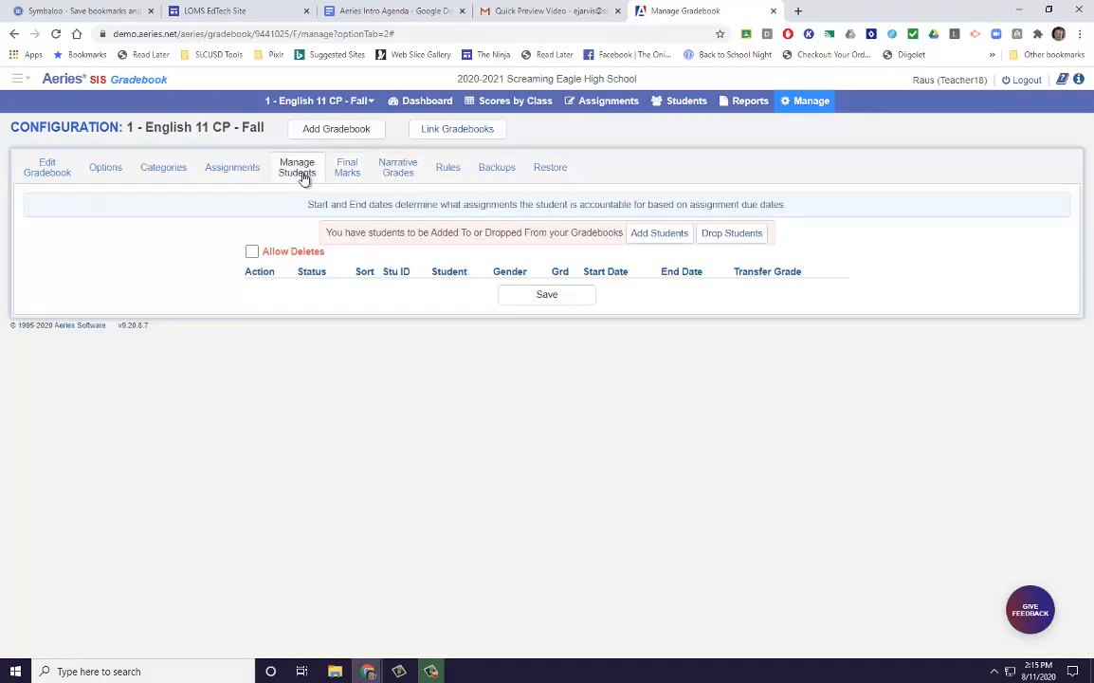
left_click(248, 176)
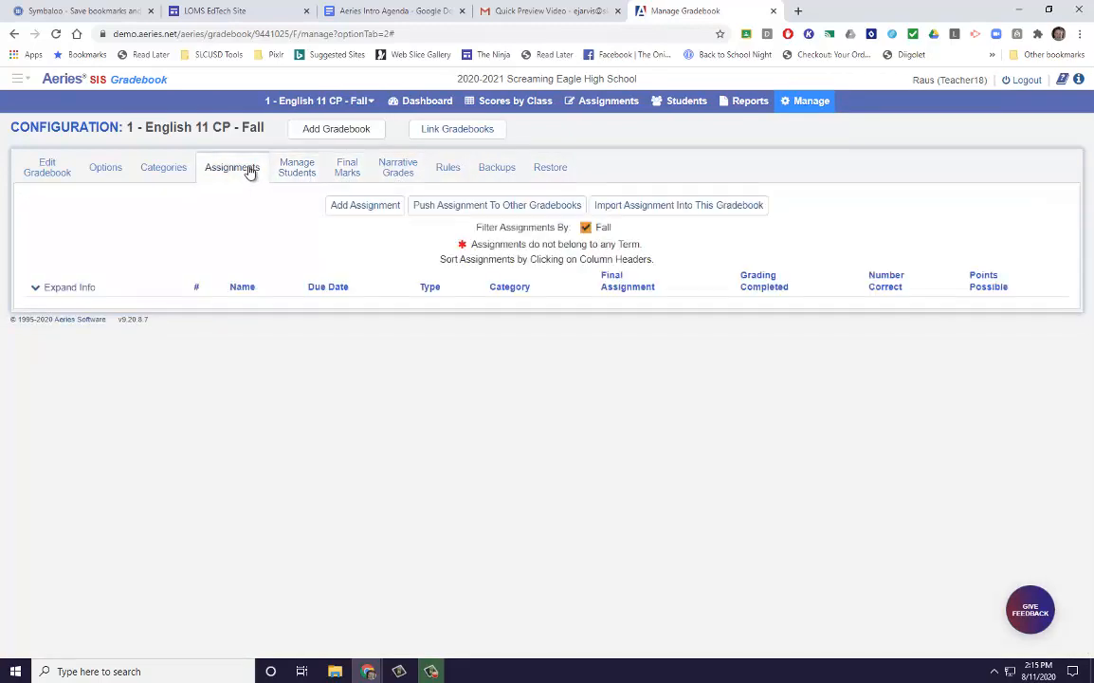